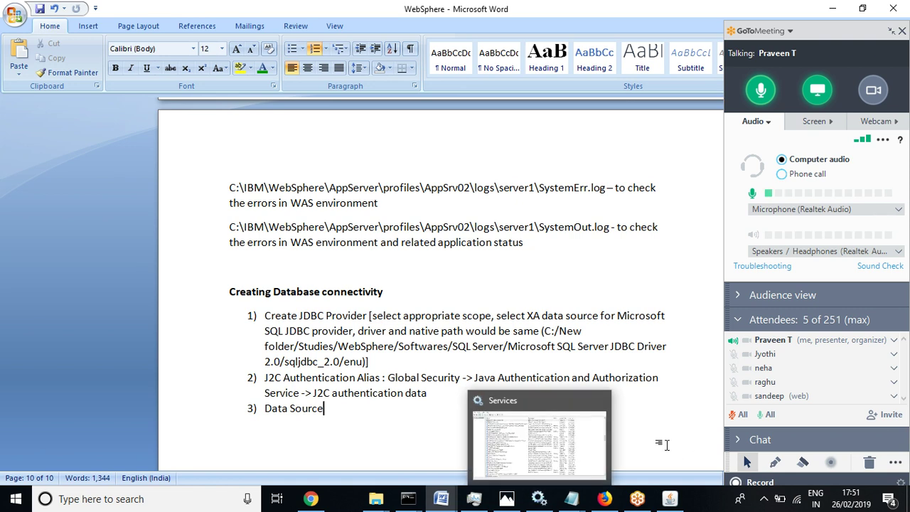
# Bring the Windows Services window in front of the Word connectivity notes
pyautogui.click(538, 499)
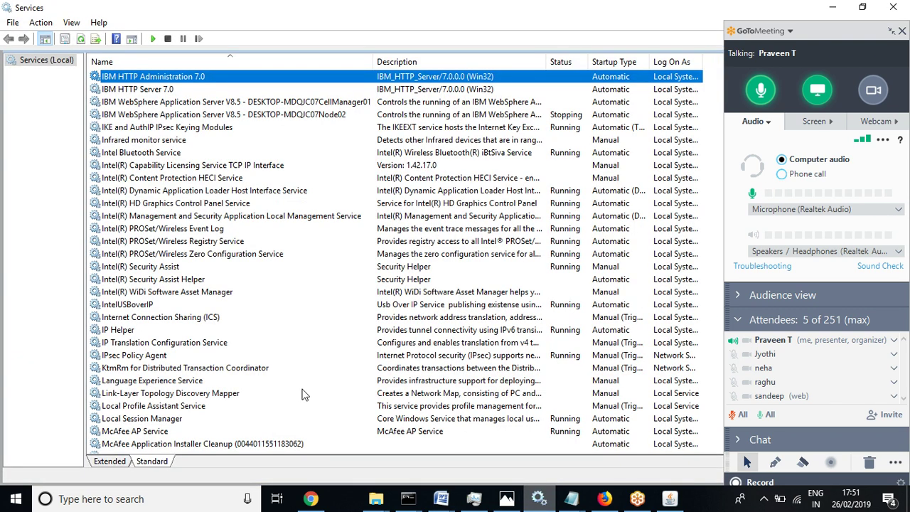
# Start the SQL Server Agent (MSSQLSERVER) service
pyautogui.click(152, 183)
pyautogui.press('s')
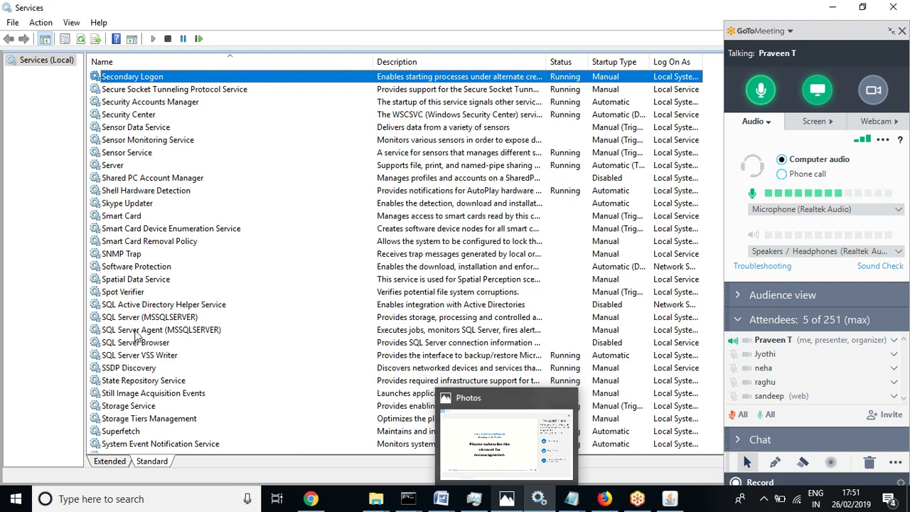
pyautogui.click(137, 332)
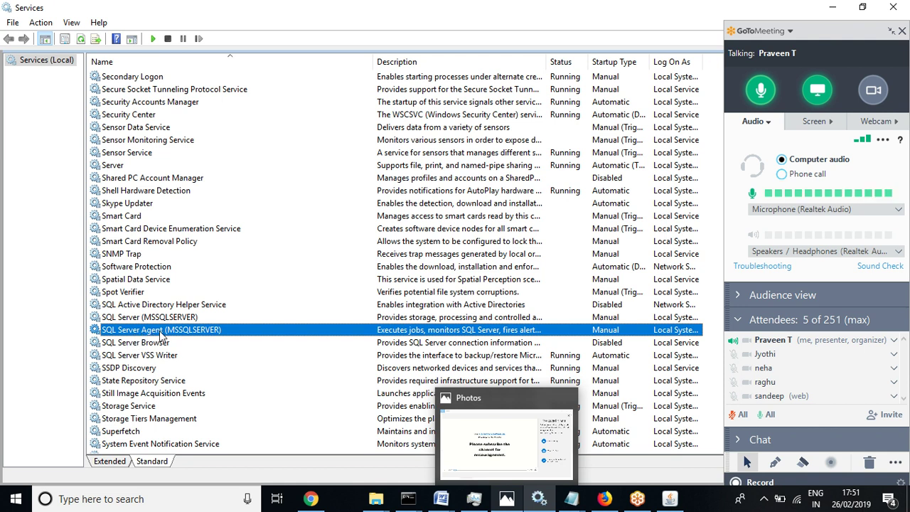
pyautogui.rightClick(161, 336)
pyautogui.click(183, 342)
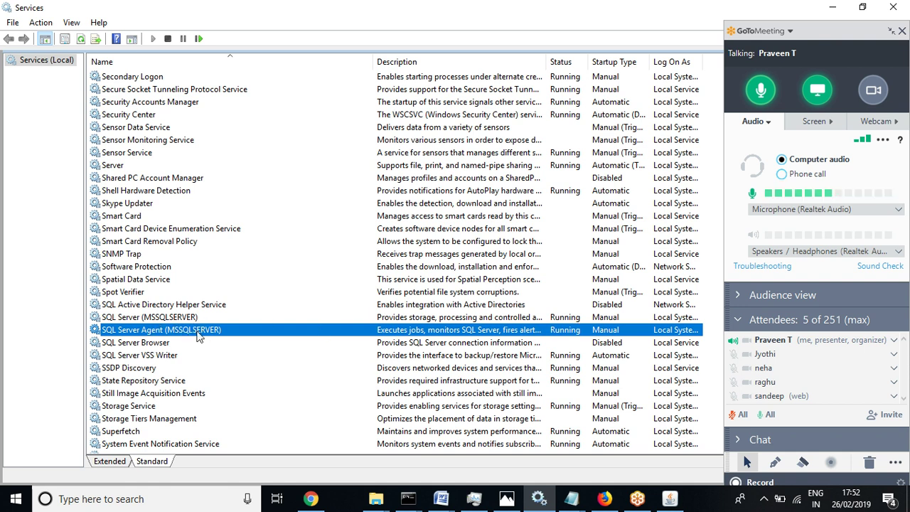
# Verify SQL Server (MSSQLSERVER) and SQL Server Agent both show Running
pyautogui.click(175, 320)
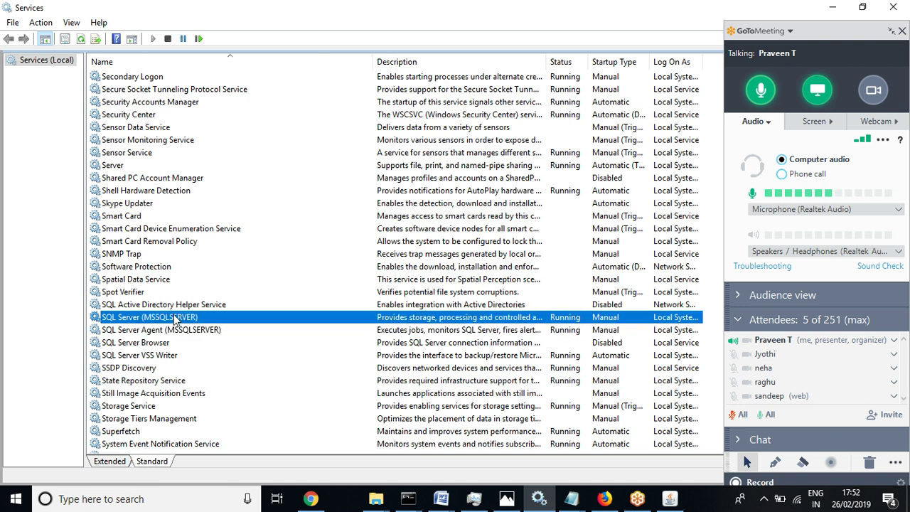
pyautogui.click(146, 334)
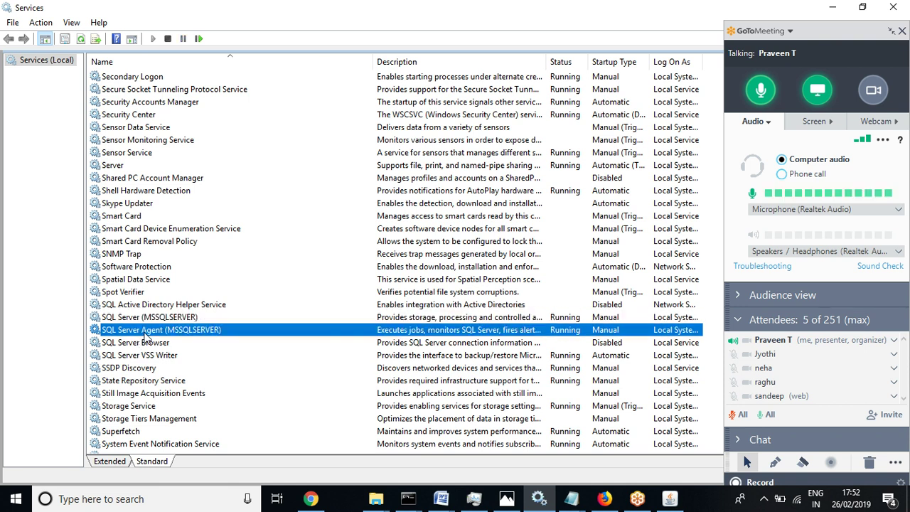
pyautogui.click(154, 321)
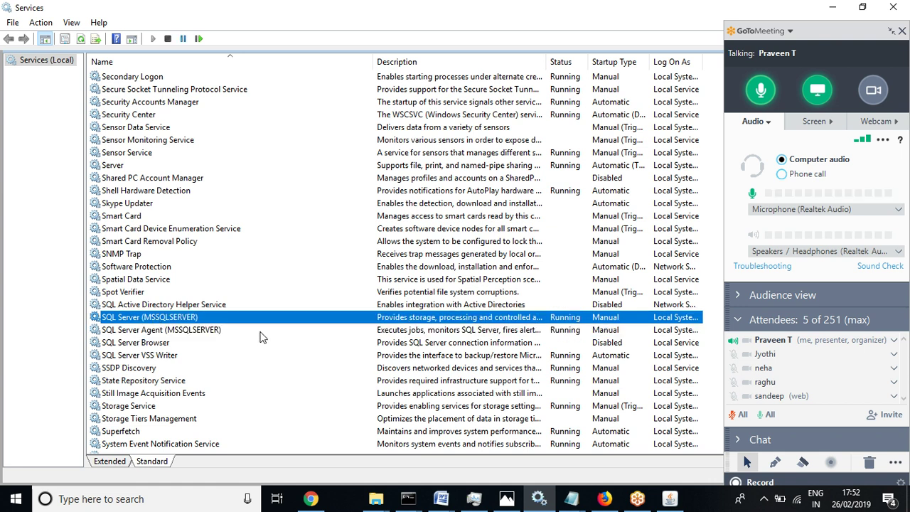
pyautogui.click(184, 334)
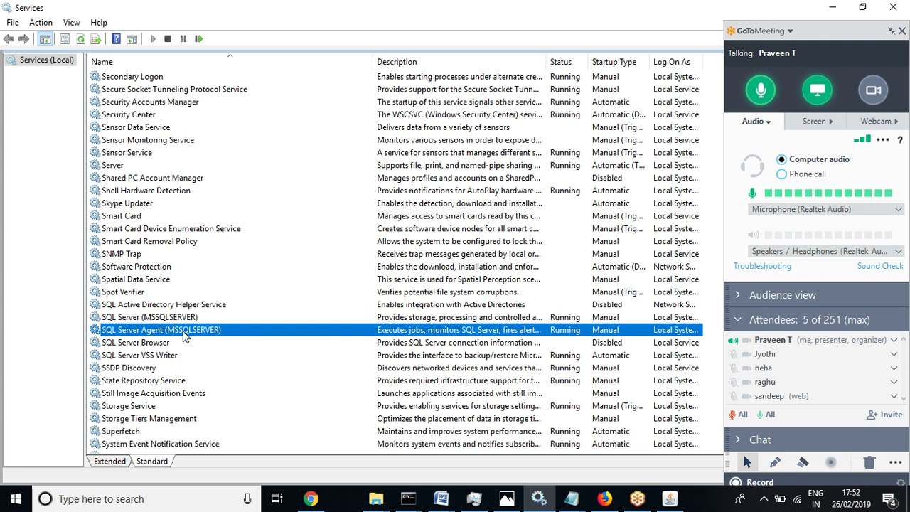
pyautogui.click(162, 317)
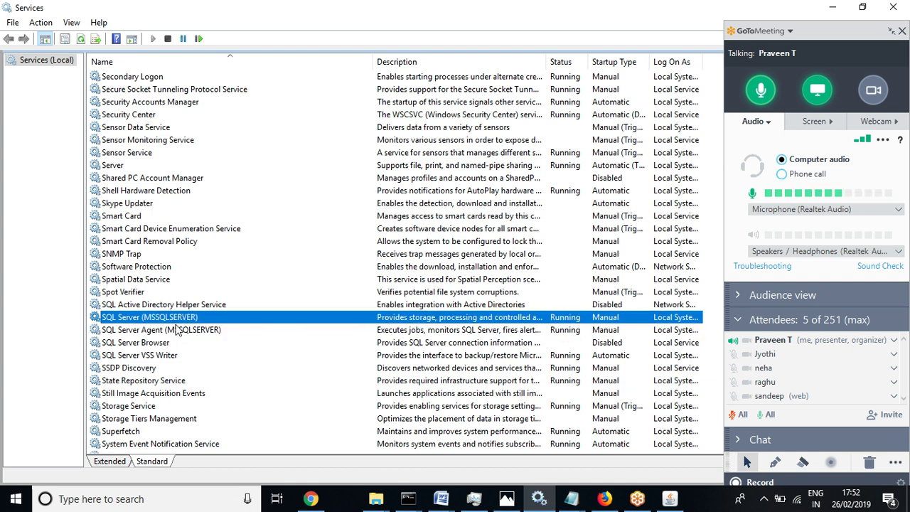
pyautogui.click(183, 332)
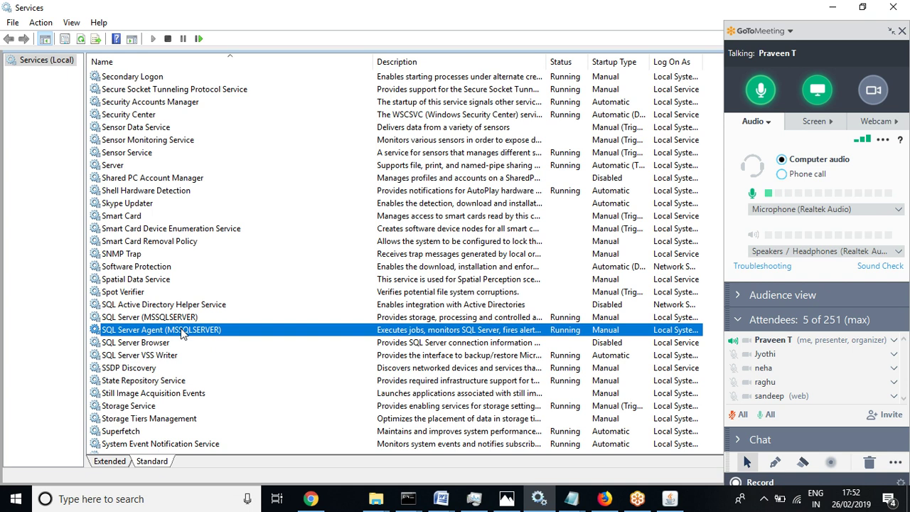
pyautogui.click(163, 320)
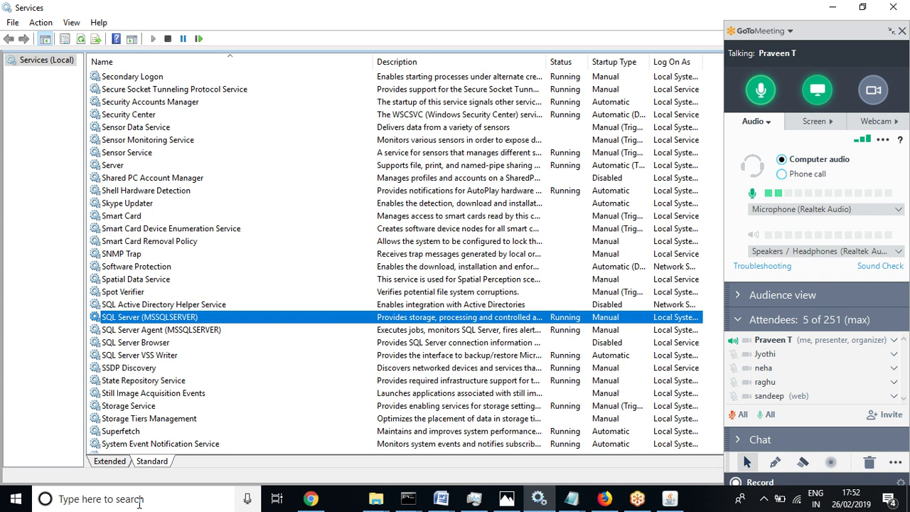
pyautogui.press('super+r')
# Launch SQL Server Management Studio by running ssms from the Run dialog
pyautogui.write('ss')
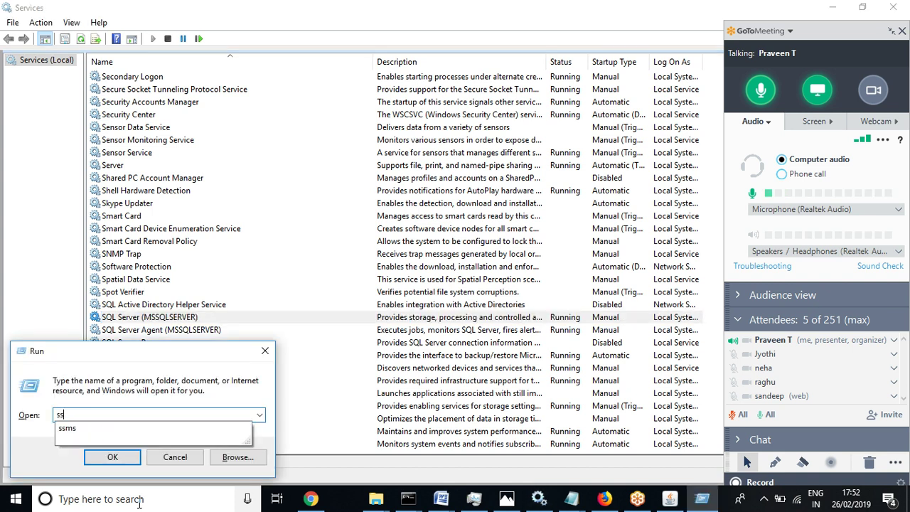
pyautogui.write('ms')
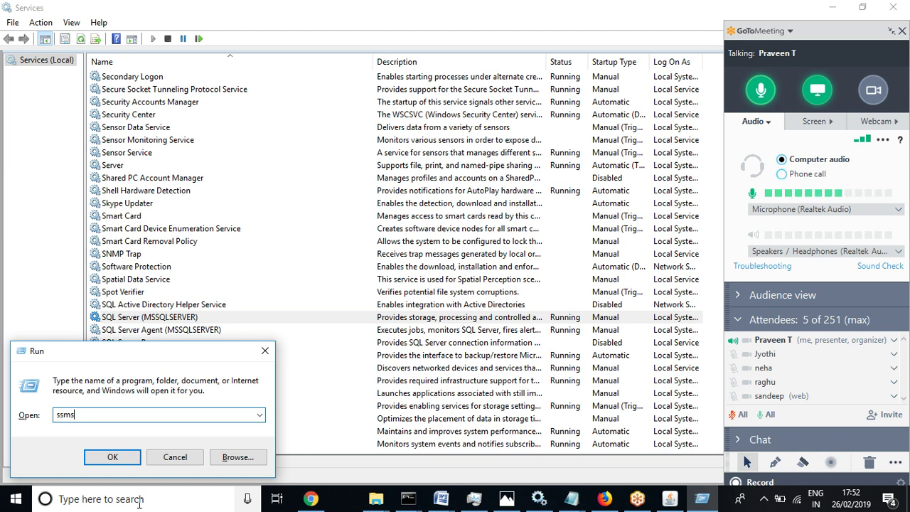
pyautogui.press('Return')
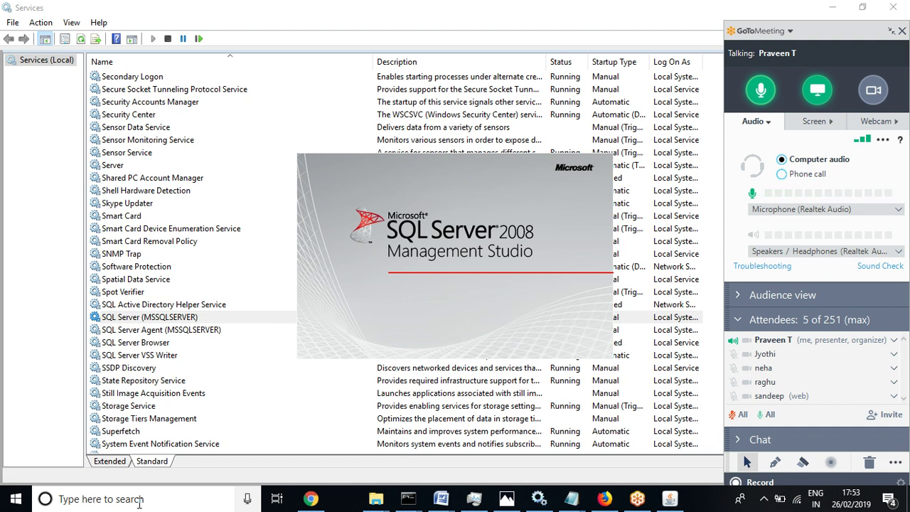
pyautogui.click(766, 89)
pyautogui.click(765, 90)
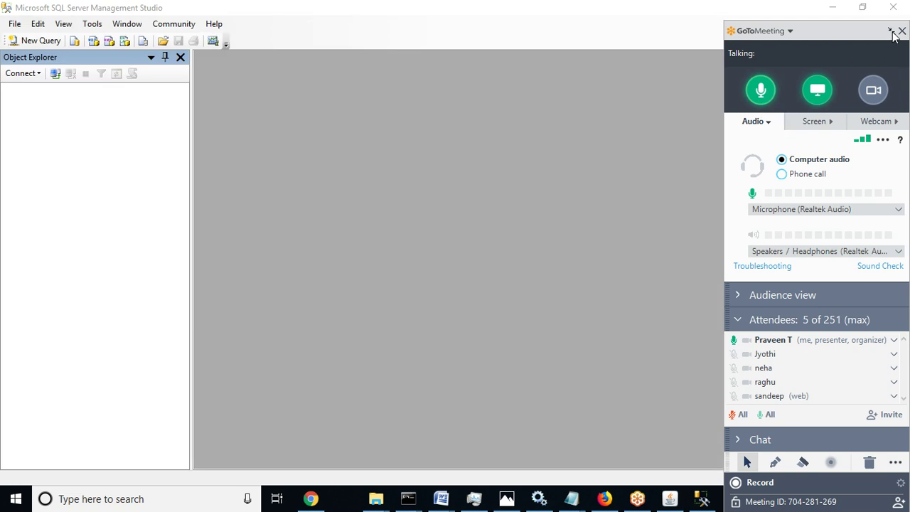
# Run hostname in a command prompt to confirm the computer is DESKTOP-MDQJC07
pyautogui.click(891, 32)
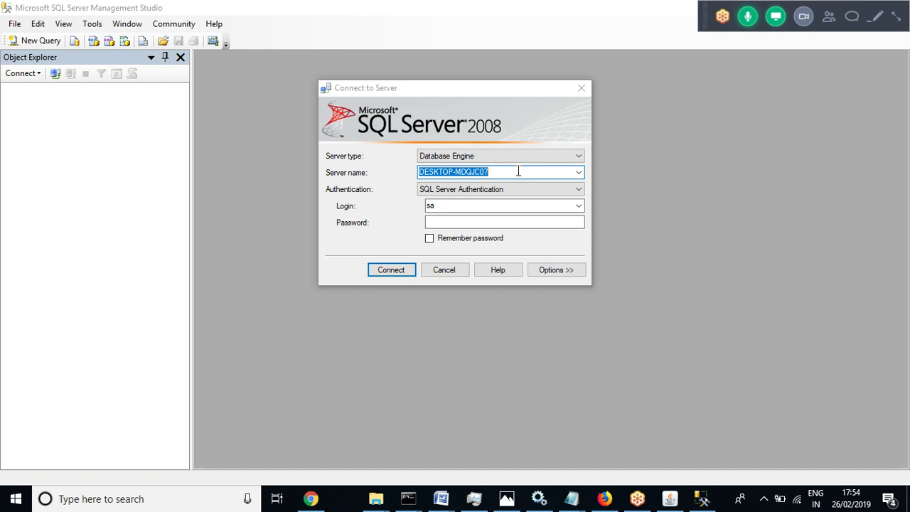
pyautogui.press('super+r')
pyautogui.write('cmd')
pyautogui.press('Return')
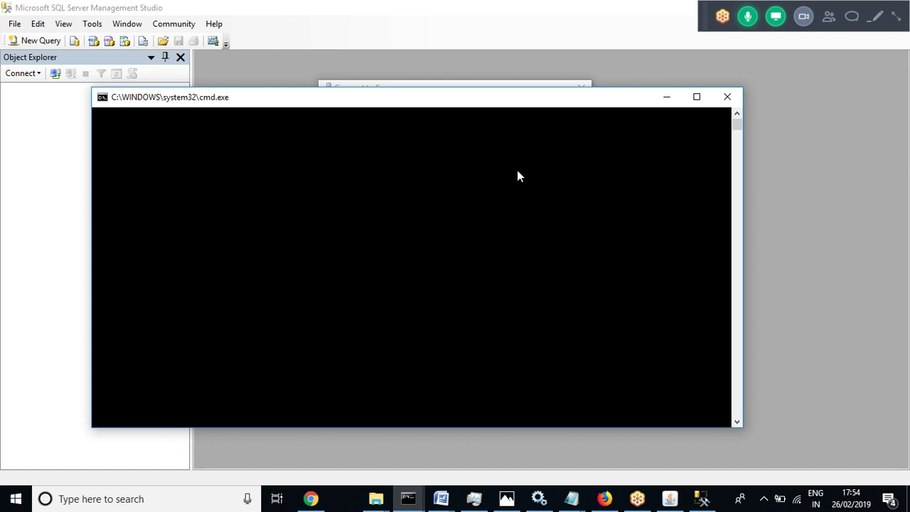
pyautogui.write('hostname')
pyautogui.press('Return')
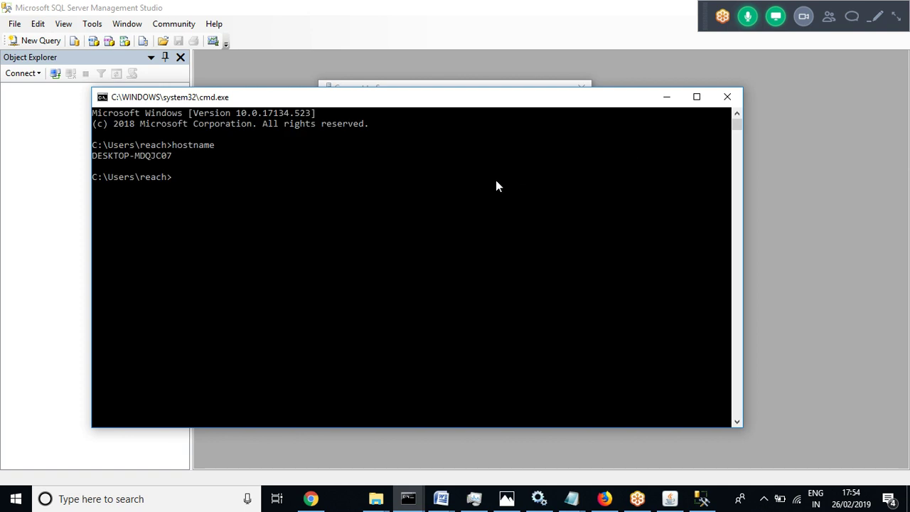
pyautogui.click(667, 100)
pyautogui.click(666, 100)
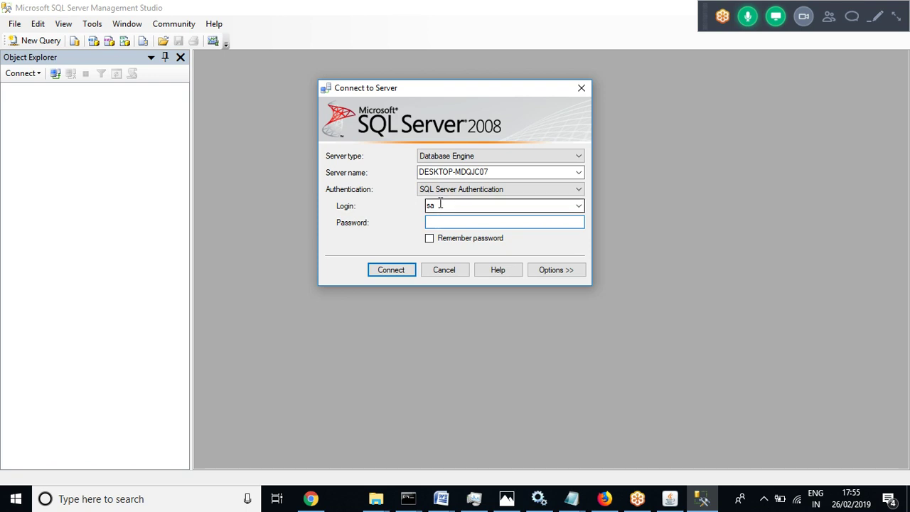
# Enter the sa account password and connect with SQL Server Authentication
pyautogui.click(440, 204)
pyautogui.click(438, 219)
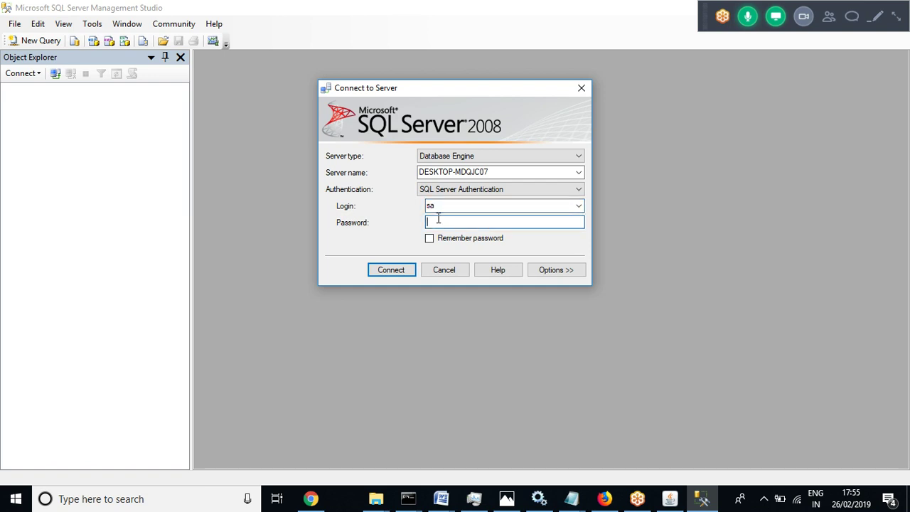
pyautogui.write('*******')
pyautogui.press('Return')
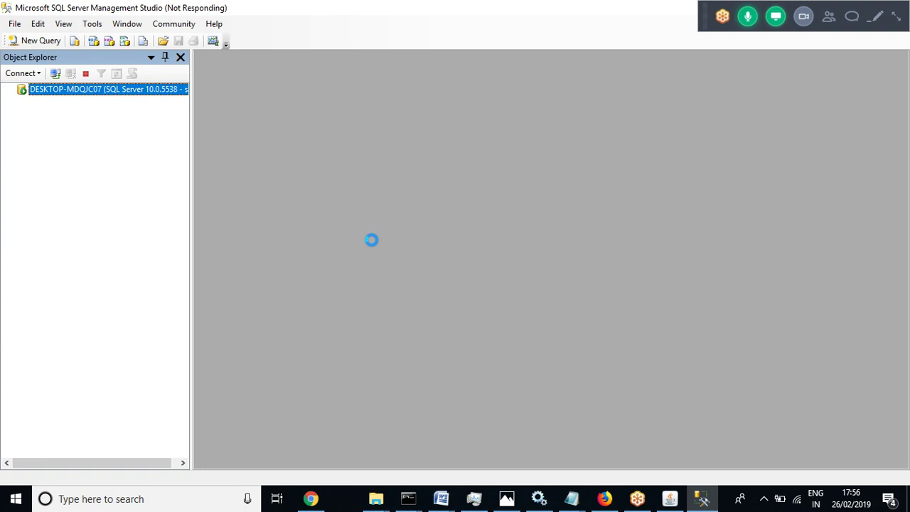
# Exit both open command prompt windows and expand the Databases folder
pyautogui.click(409, 501)
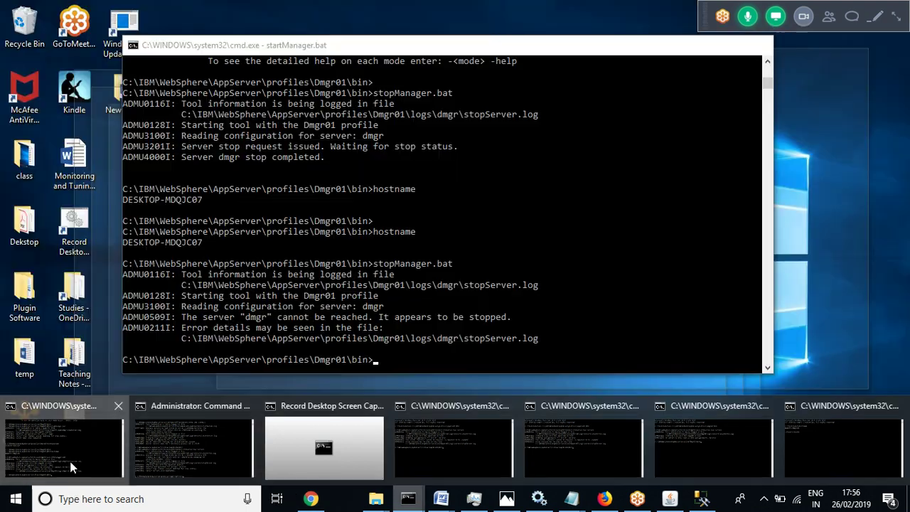
pyautogui.click(70, 467)
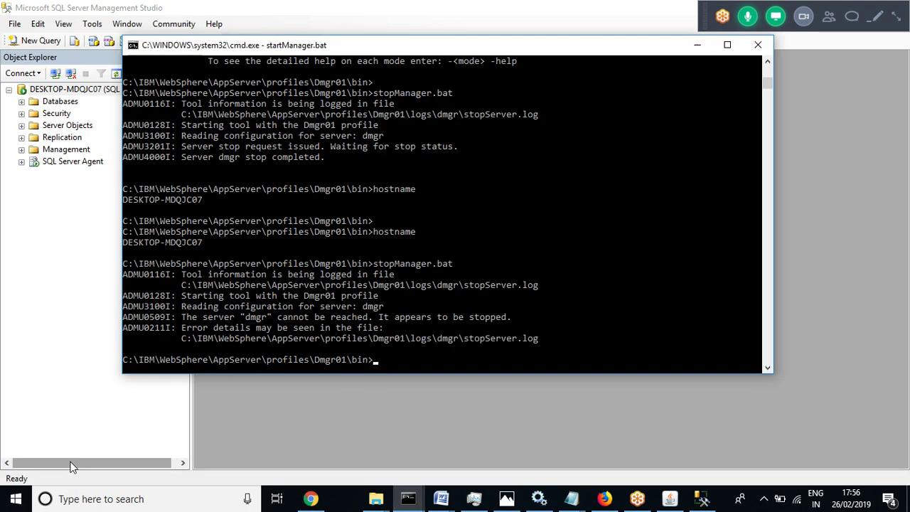
pyautogui.write('exit')
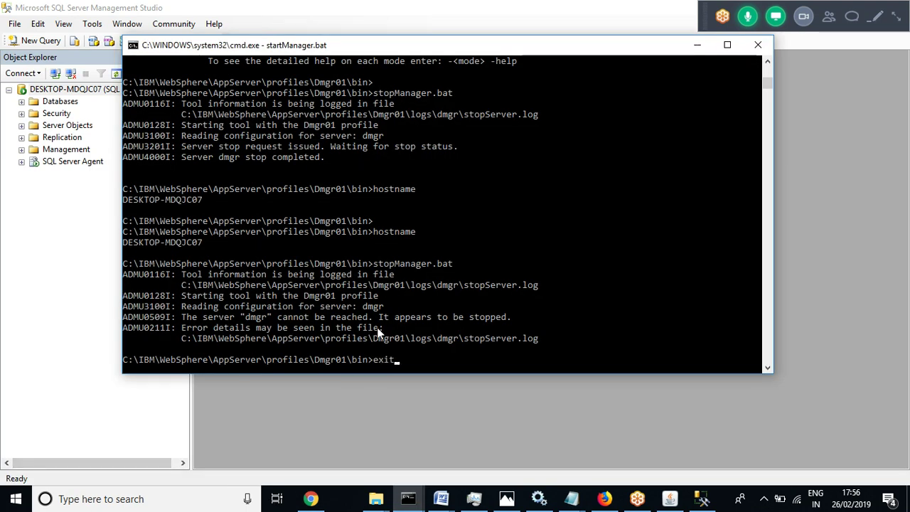
pyautogui.press('Return')
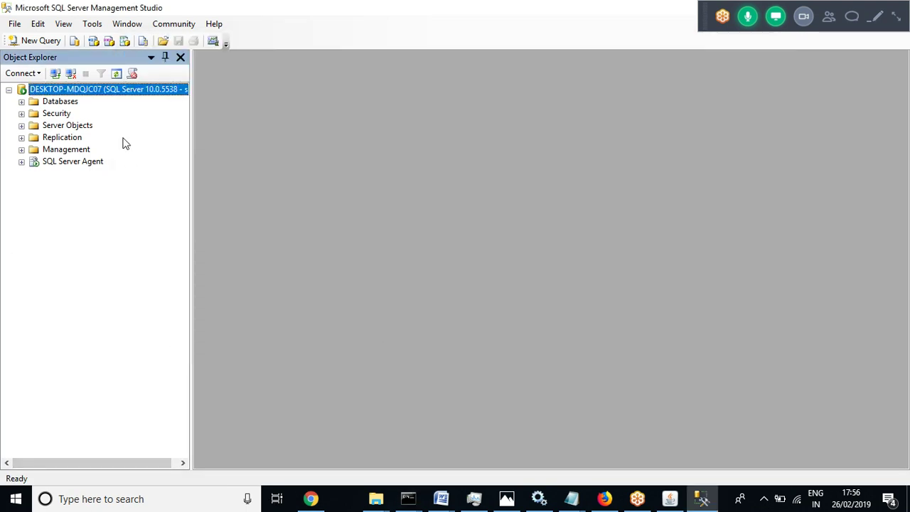
pyautogui.click(21, 101)
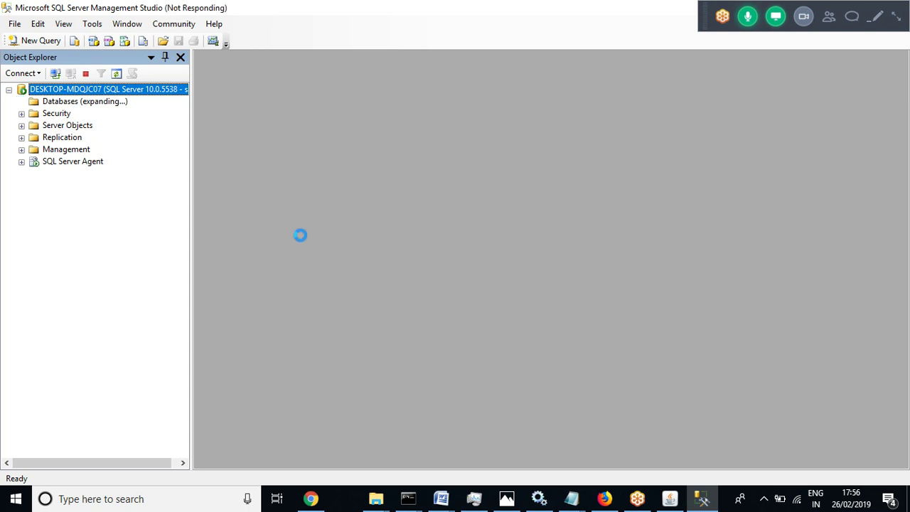
pyautogui.click(412, 505)
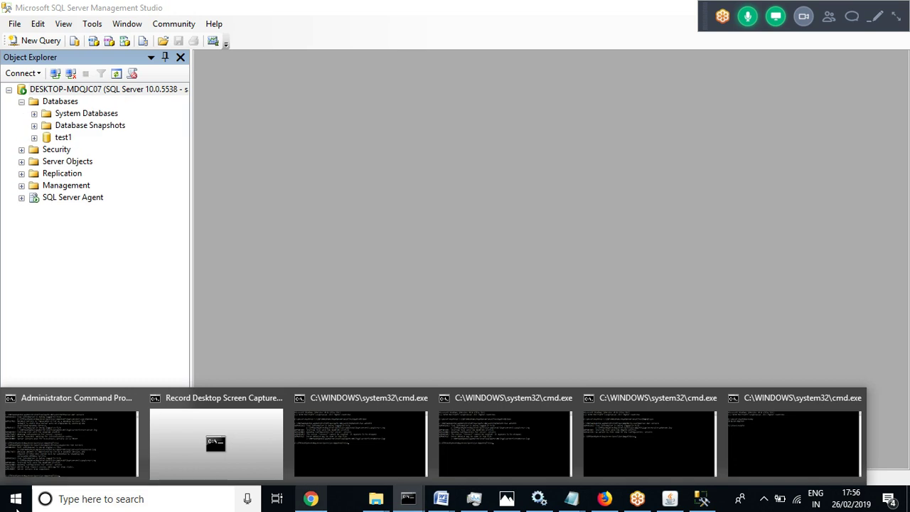
pyautogui.click(61, 451)
pyautogui.write('exit')
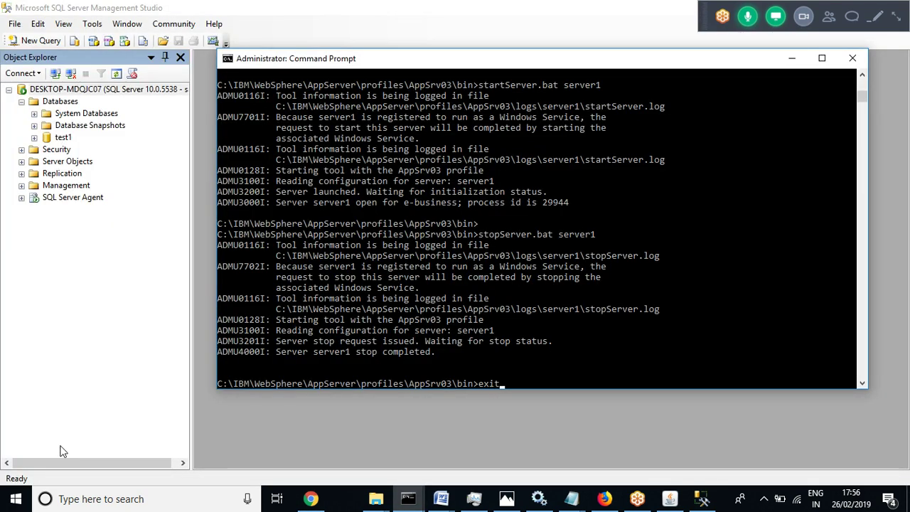
pyautogui.press('Return')
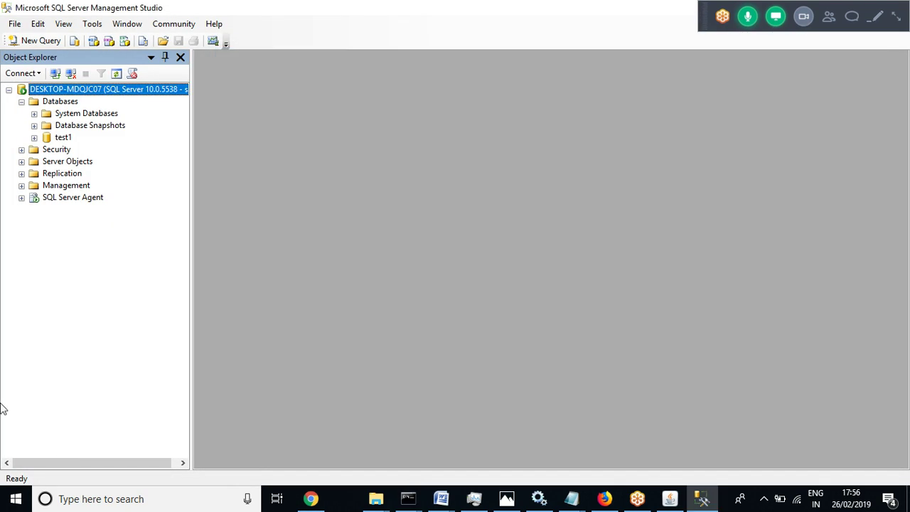
# Expand then collapse System Databases, and expand Database Snapshots and test1
pyautogui.click(34, 114)
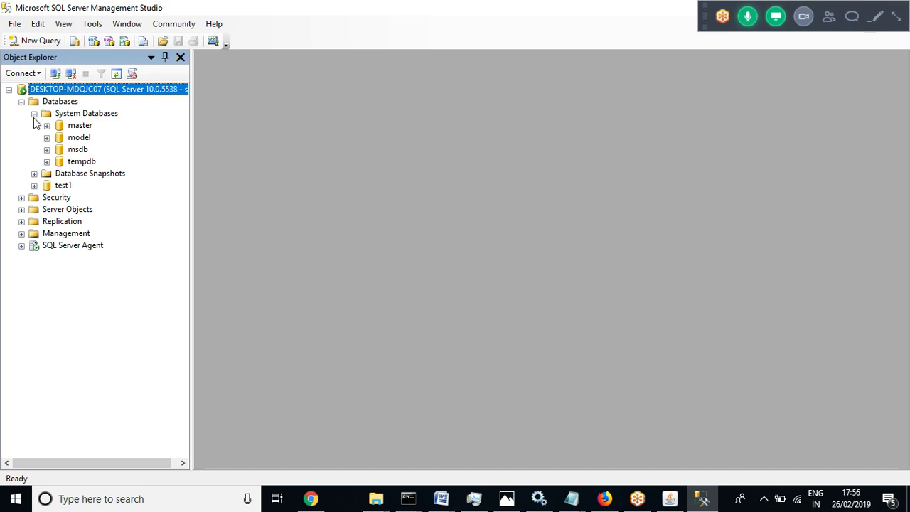
pyautogui.click(34, 114)
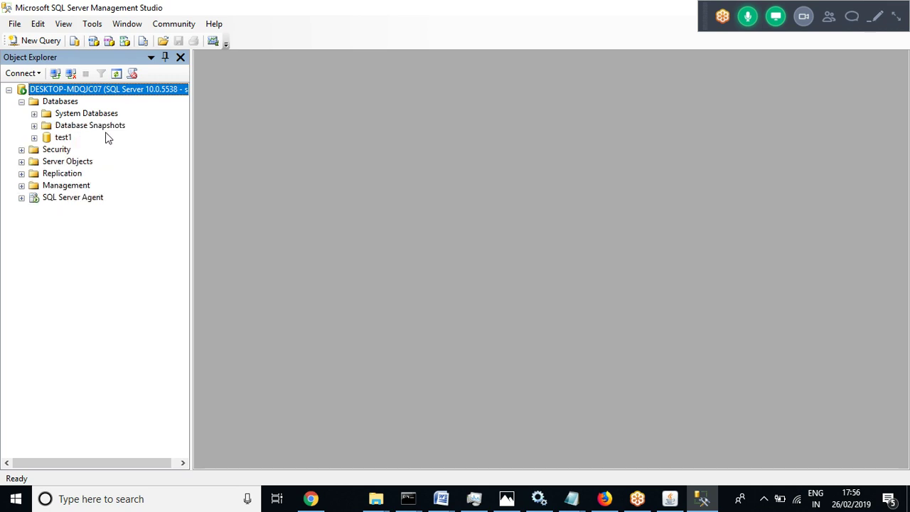
pyautogui.click(34, 126)
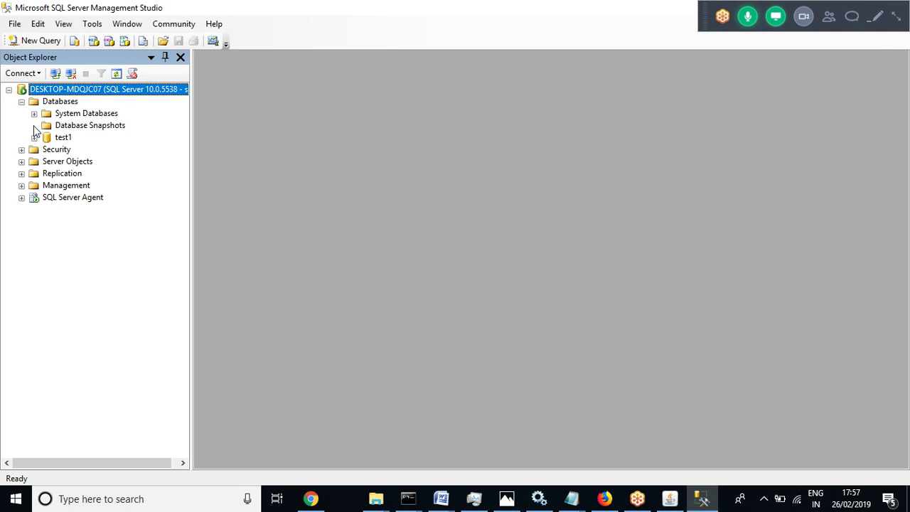
pyautogui.click(34, 138)
# Choose New Database from the Databases node's context menu
pyautogui.rightClick(58, 101)
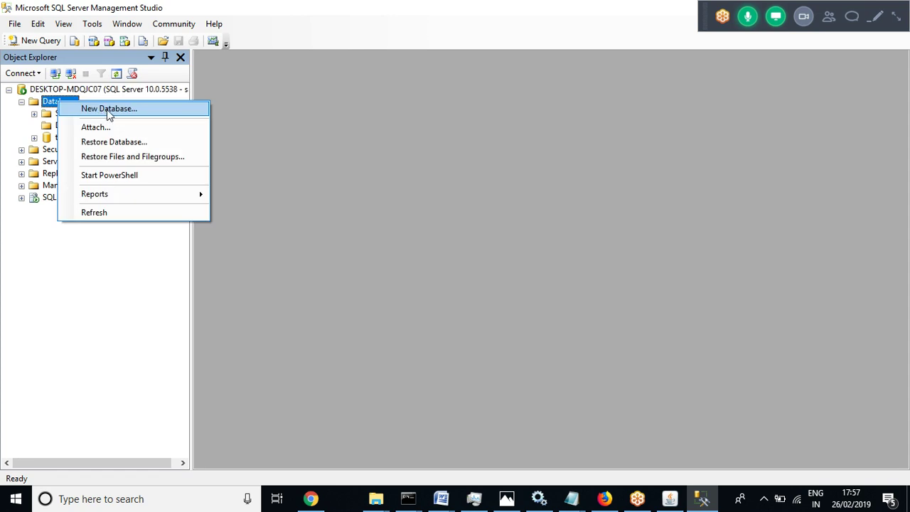
pyautogui.click(36, 269)
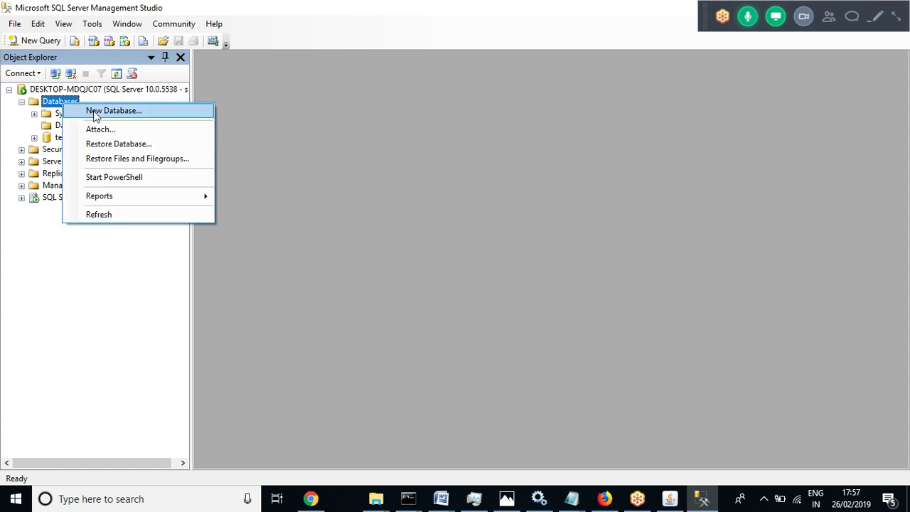
pyautogui.click(93, 111)
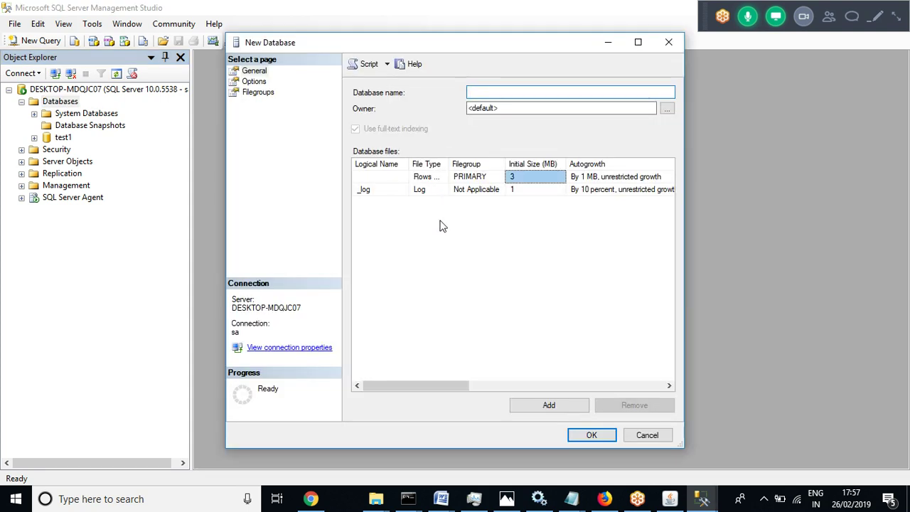
# Inspect the logical name and initial size cells of the 3 MB data and 1 MB log files
pyautogui.click(390, 188)
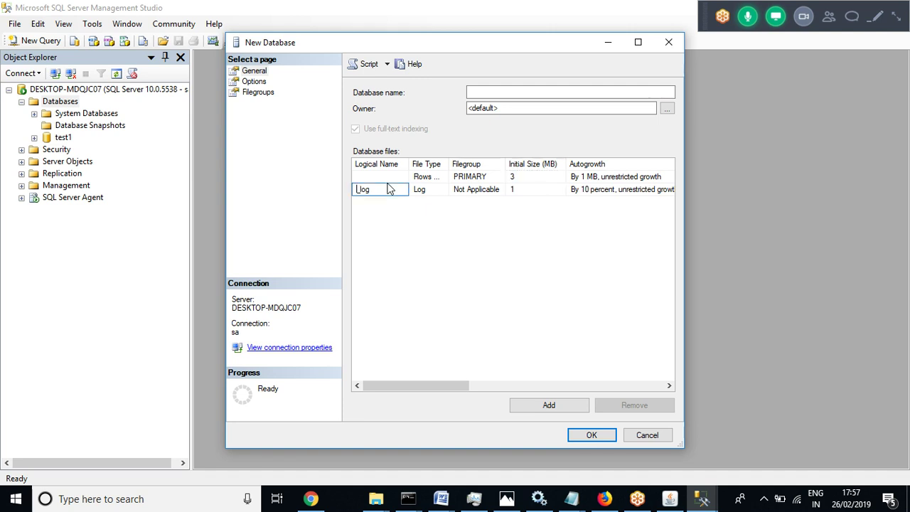
pyautogui.click(428, 259)
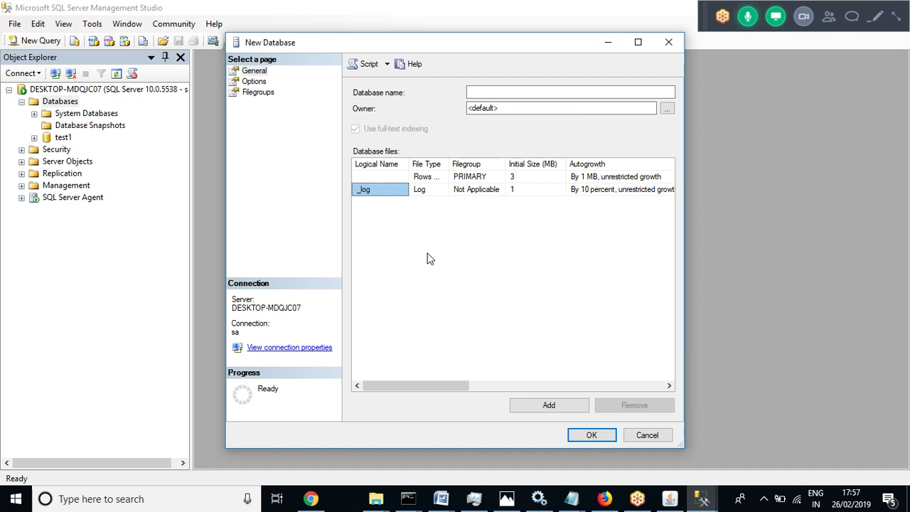
pyautogui.click(530, 192)
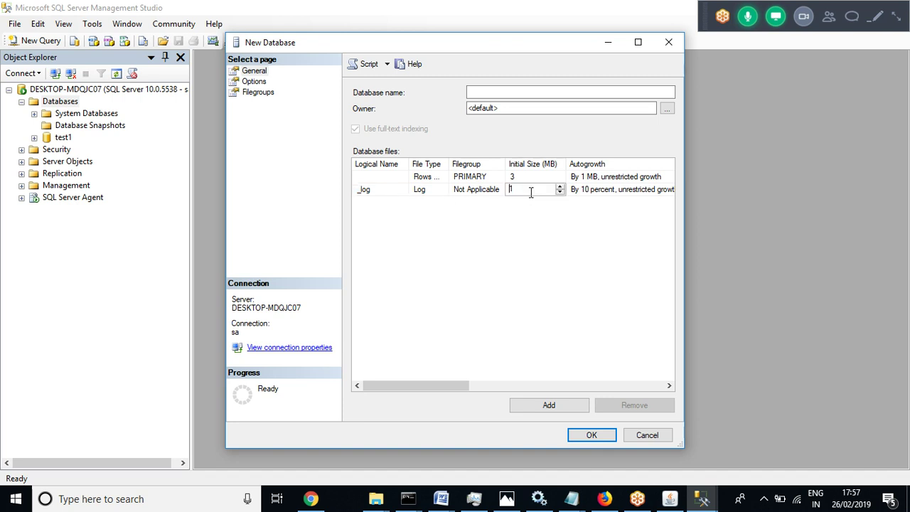
pyautogui.click(528, 175)
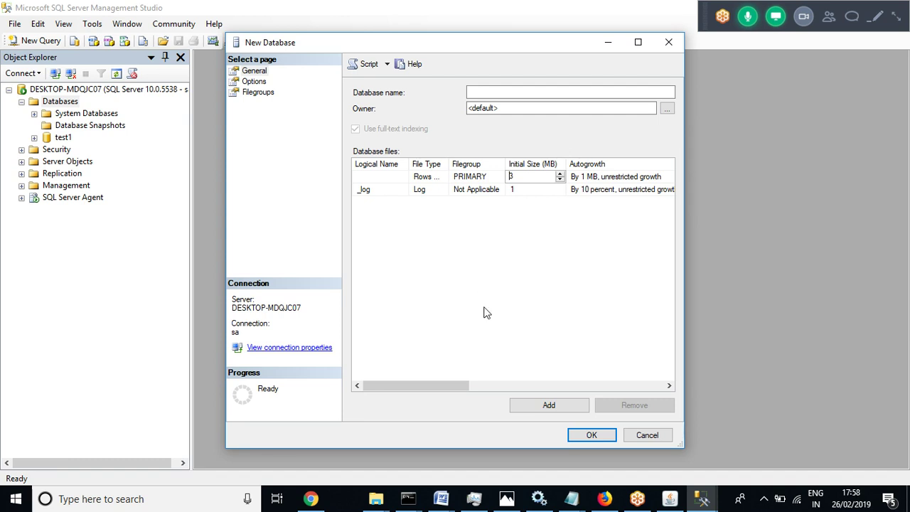
pyautogui.moveTo(425, 382); pyautogui.dragTo(411, 400)
pyautogui.click(380, 189)
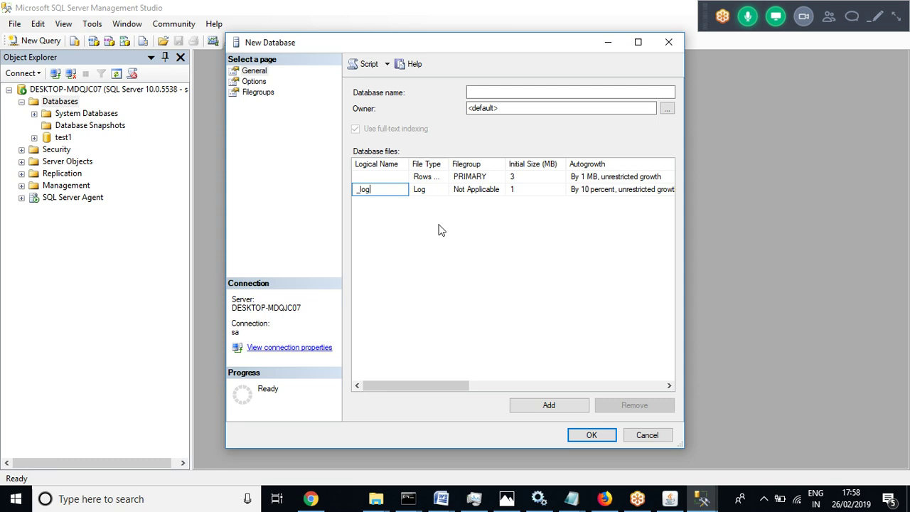
# Recheck the log file's size and name cells, then cancel the New Database dialog
pyautogui.click(527, 189)
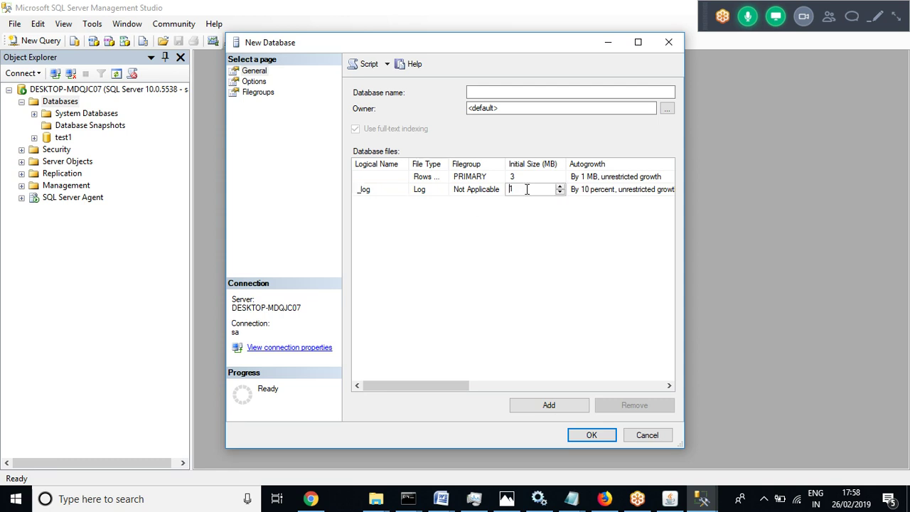
pyautogui.click(534, 257)
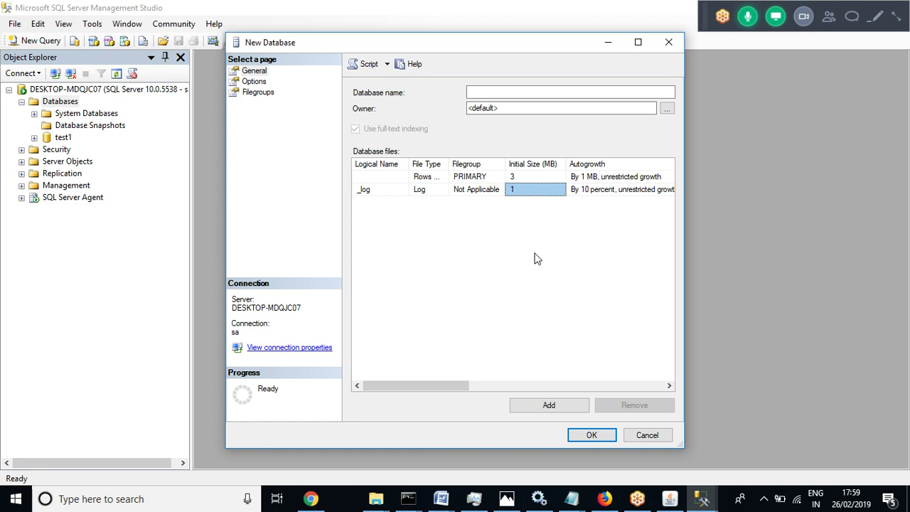
pyautogui.click(374, 190)
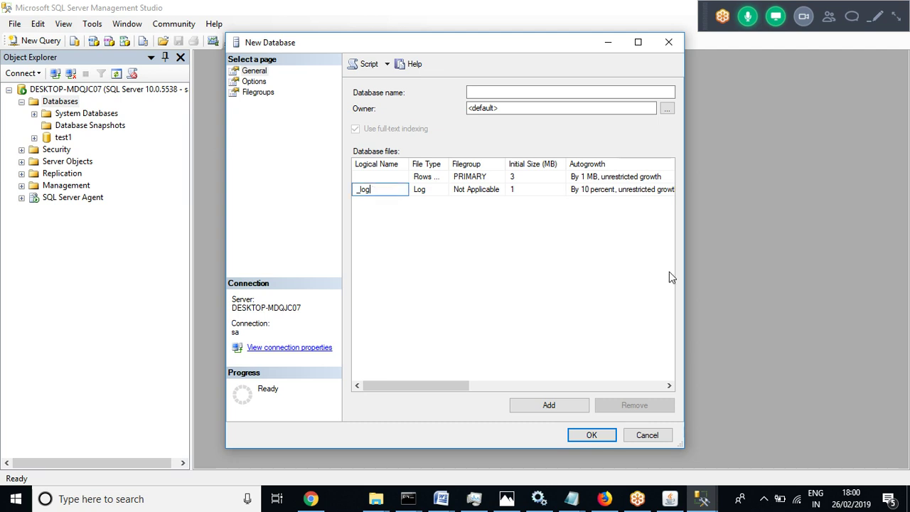
pyautogui.click(647, 435)
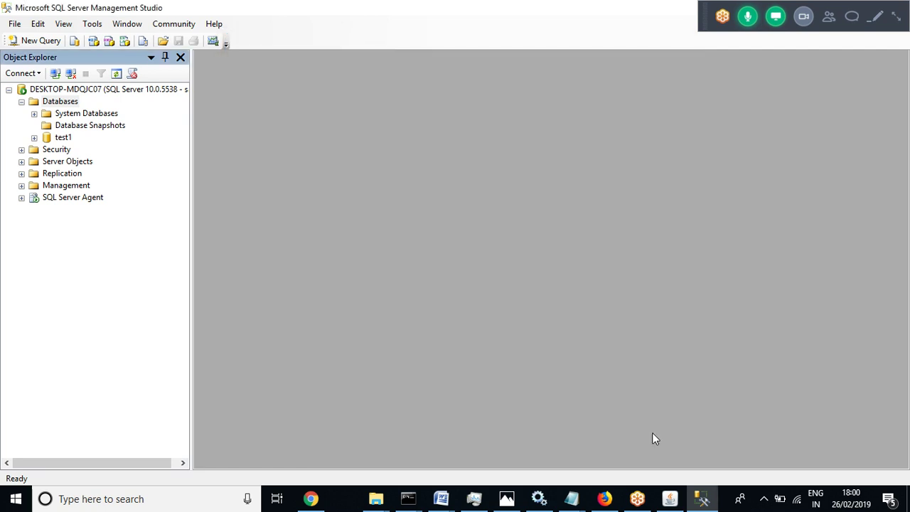
# Select test1, then show thumbnails of the five open command prompt windows
pyautogui.click(64, 137)
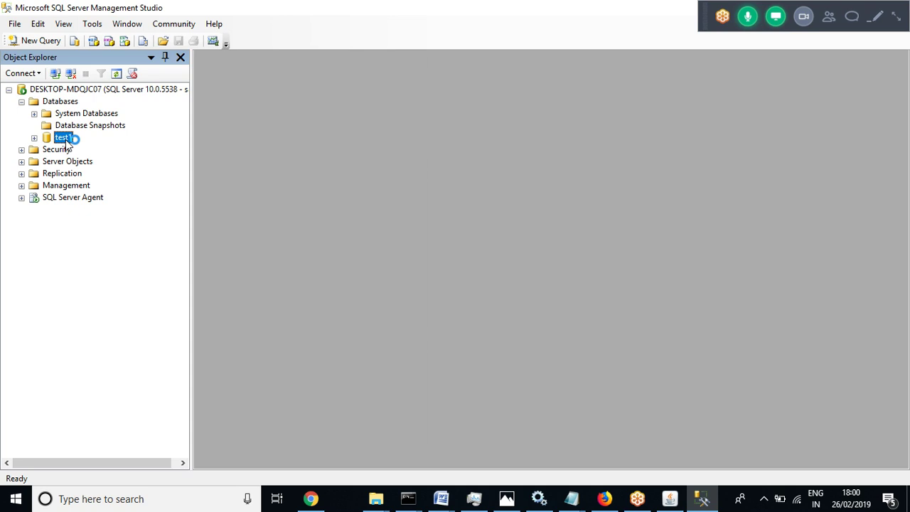
pyautogui.click(414, 505)
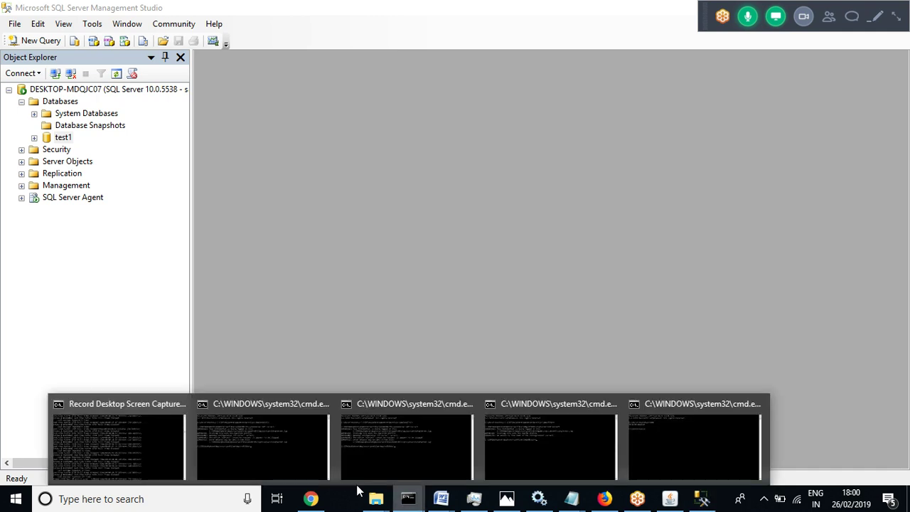
# Bring up the AppSrv01 stopServer prompt, type 'ex' in it, then minimize it again
pyautogui.click(254, 445)
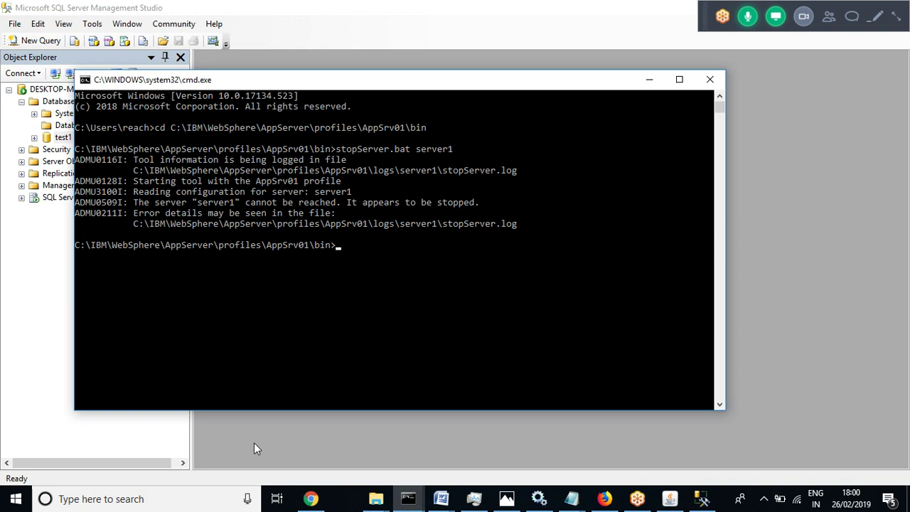
pyautogui.write('ex')
pyautogui.click(408, 501)
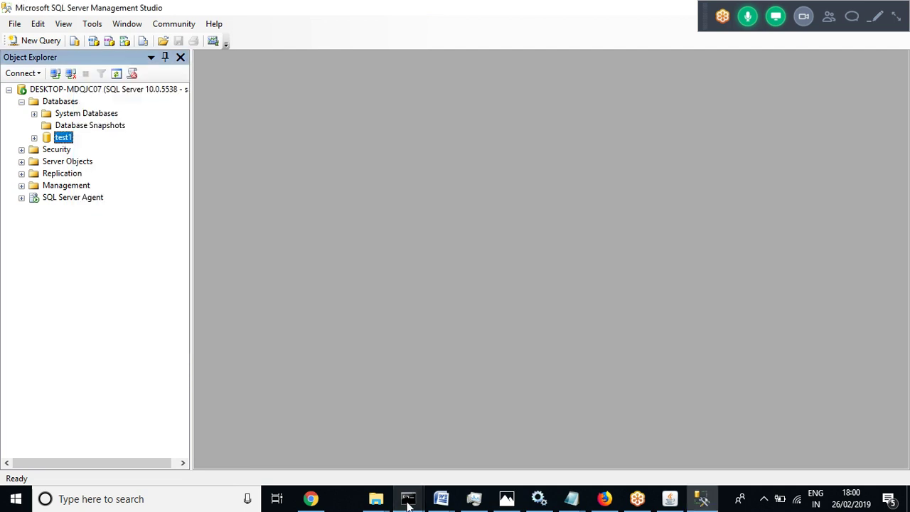
# Close the Dmgr02 command prompt with exit and restore the remaining hostname prompt
pyautogui.moveTo(408, 501)
pyautogui.click(388, 467)
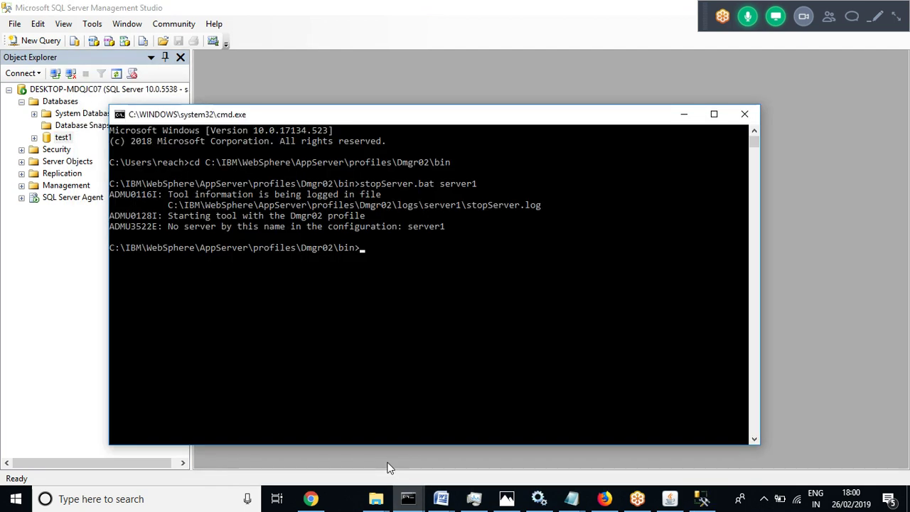
pyautogui.write('exit')
pyautogui.press('Return')
pyautogui.moveTo(408, 499)
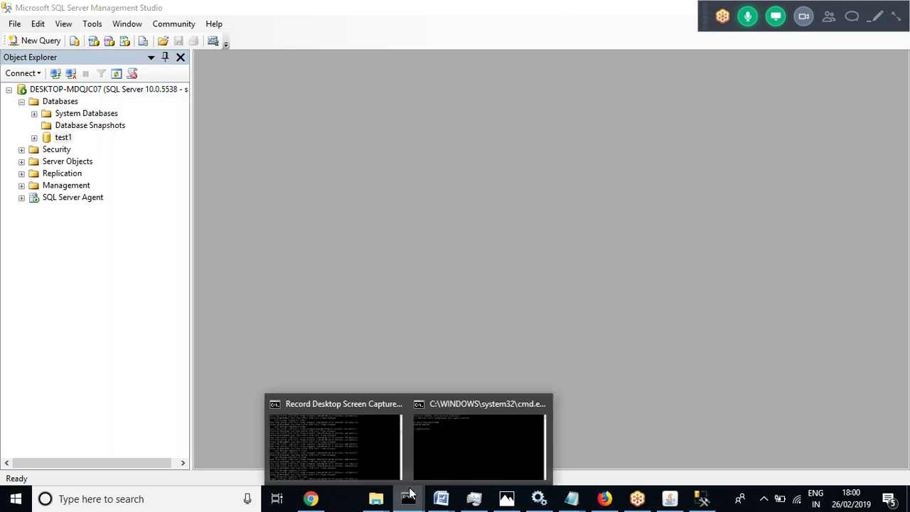
pyautogui.click(457, 464)
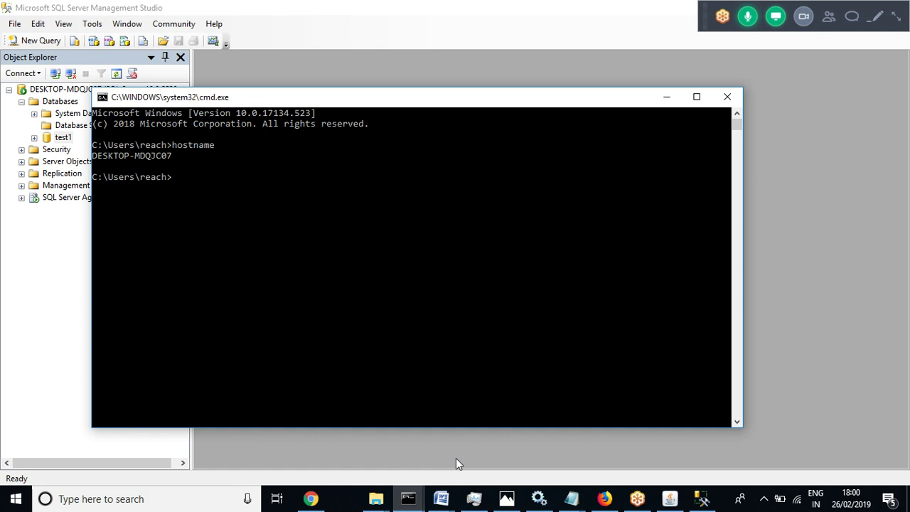
# Navigate Explorer from Dmgr02's bin to profiles\AppSrv03\bin and select the address-bar path
pyautogui.moveTo(376, 499)
pyautogui.click(246, 452)
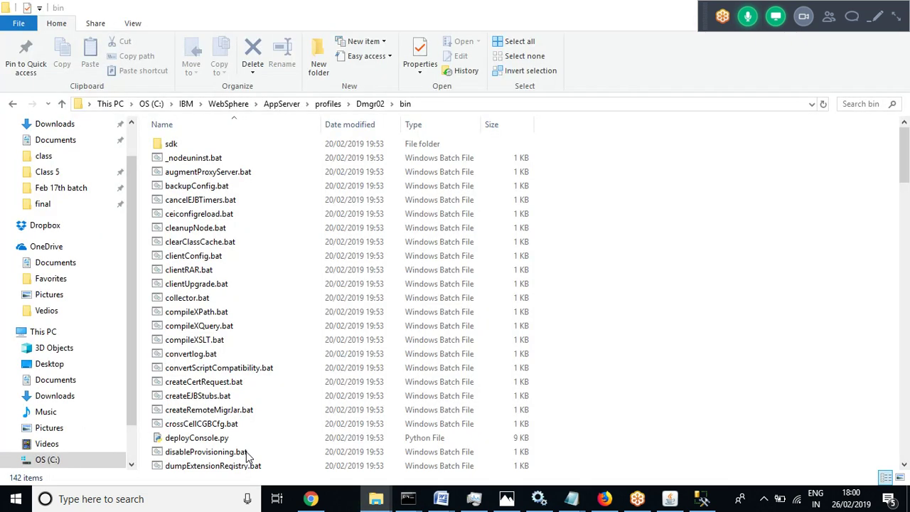
pyautogui.click(327, 104)
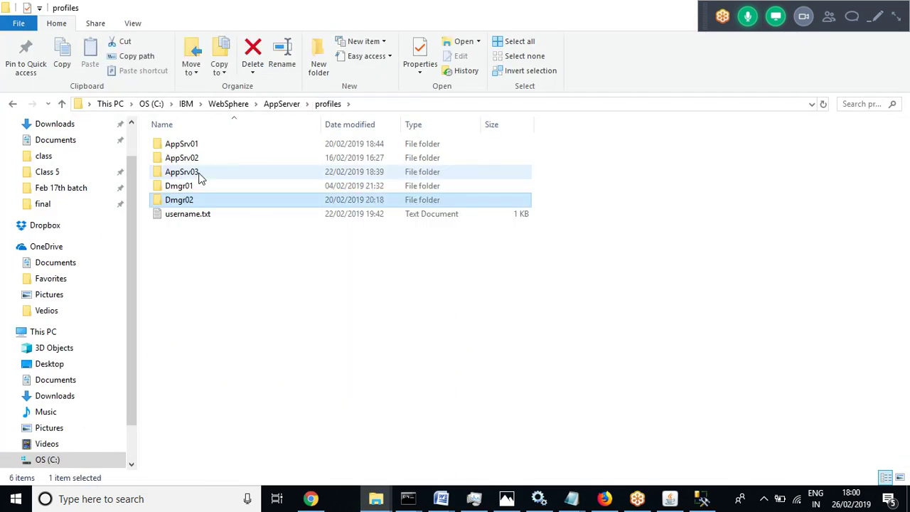
pyautogui.doubleClick(186, 172)
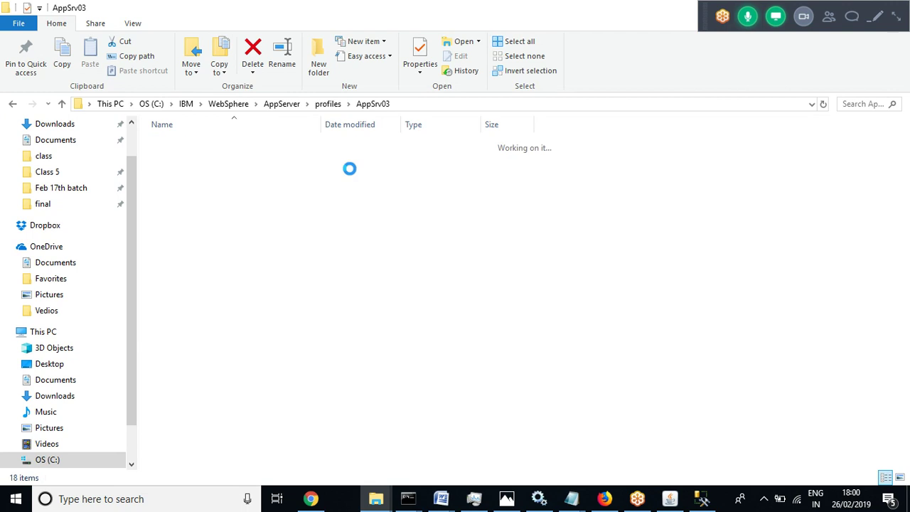
pyautogui.doubleClick(382, 144)
pyautogui.press('super+c')
pyautogui.click(435, 103)
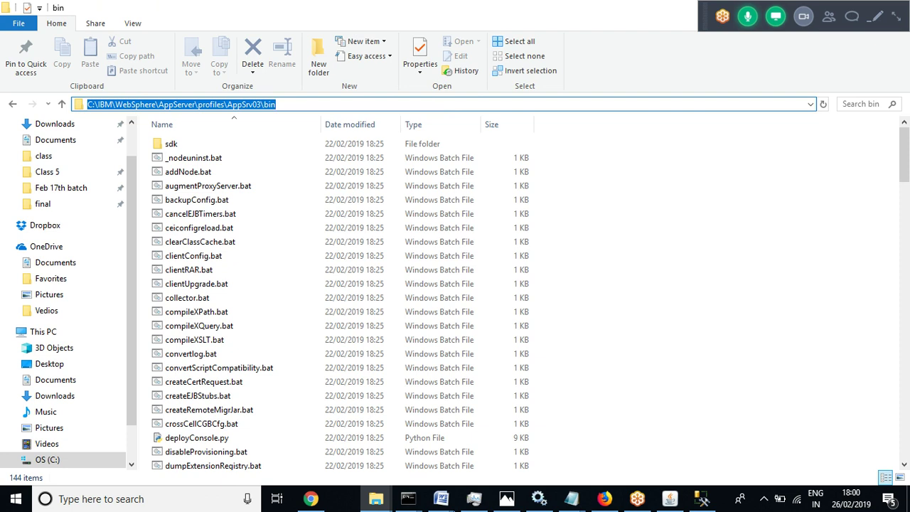
pyautogui.click(407, 498)
# Change into the pasted AppSrv03 bin path and run startServer.bat server1
pyautogui.write('cd')
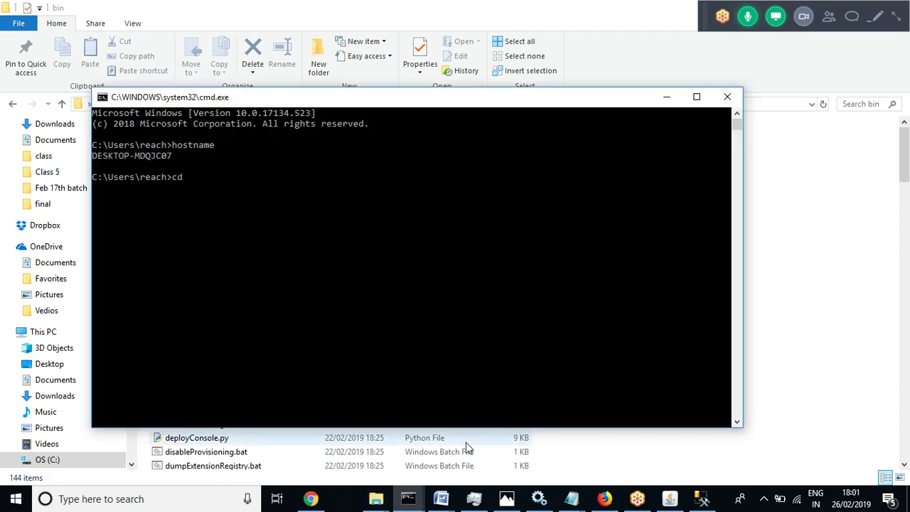
pyautogui.rightClick(298, 226)
pyautogui.press('Return')
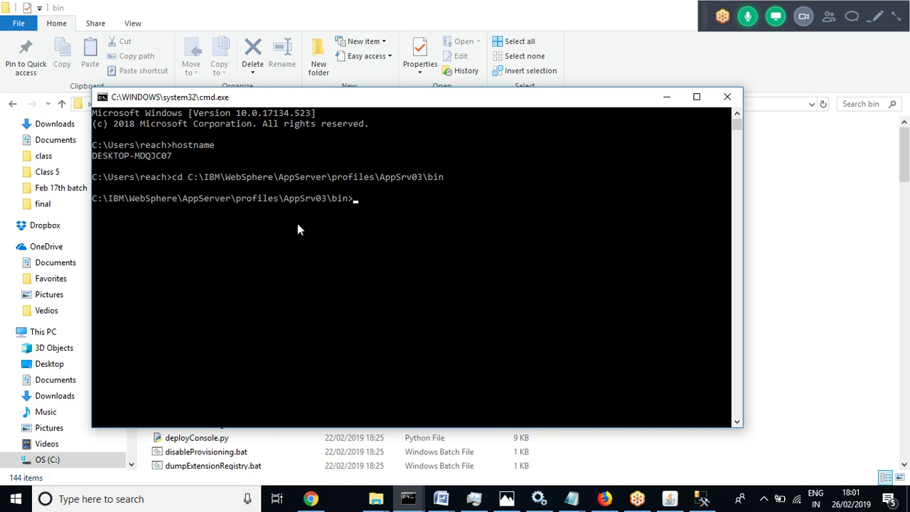
pyautogui.write('startServer.bat server1')
pyautogui.press('Return')
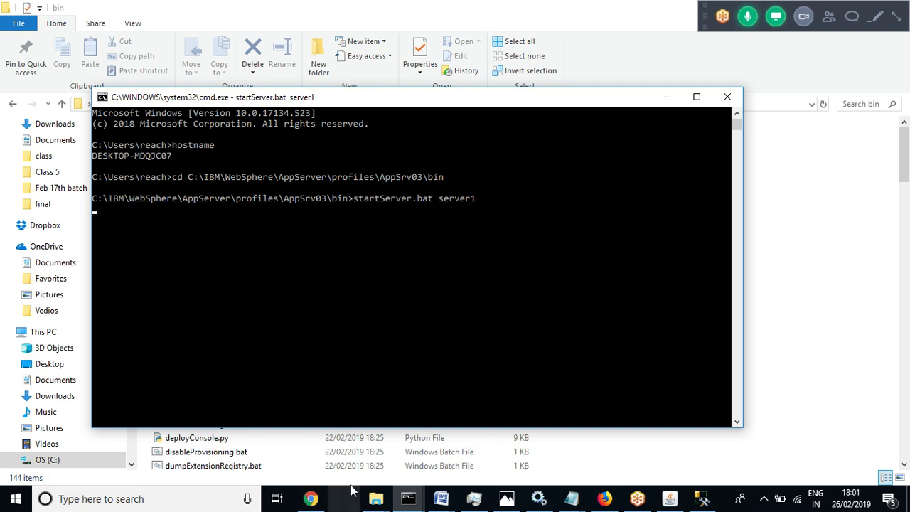
pyautogui.click(376, 499)
# Open AppSrv03's logs\AboutThisProfile.txt, copy admin console port 9066, and close Notepad
pyautogui.moveTo(253, 445)
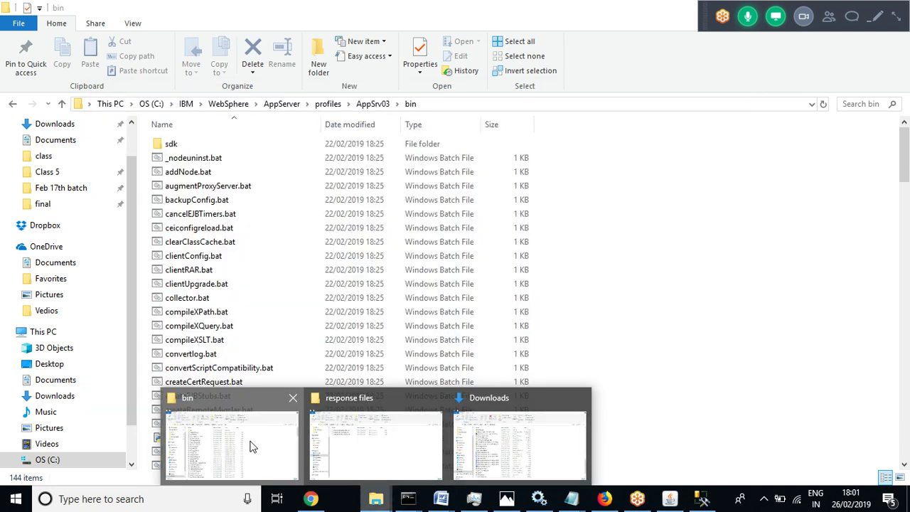
pyautogui.click(253, 446)
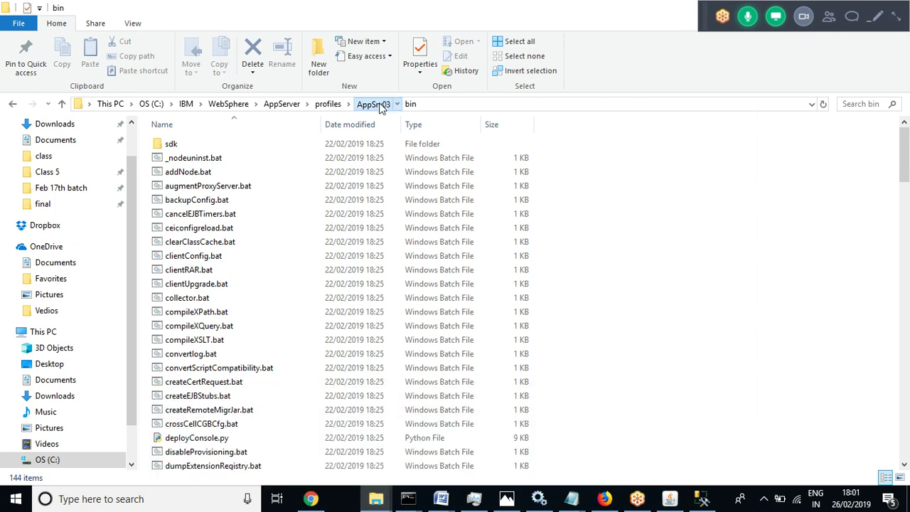
pyautogui.click(380, 105)
pyautogui.doubleClick(169, 303)
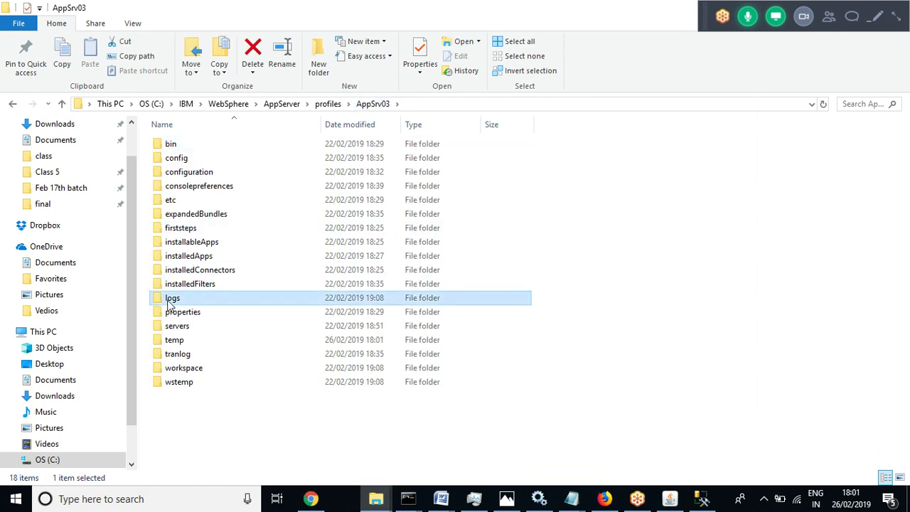
pyautogui.click(206, 172)
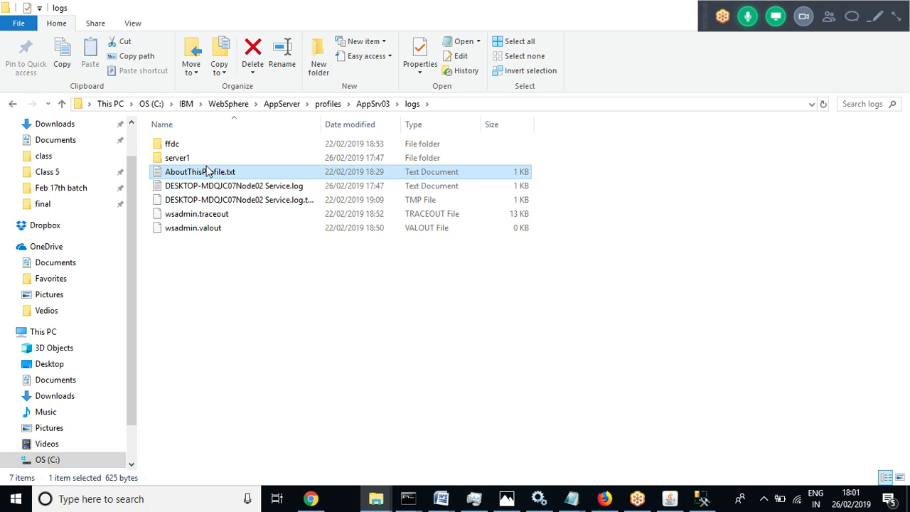
pyautogui.doubleClick(206, 171)
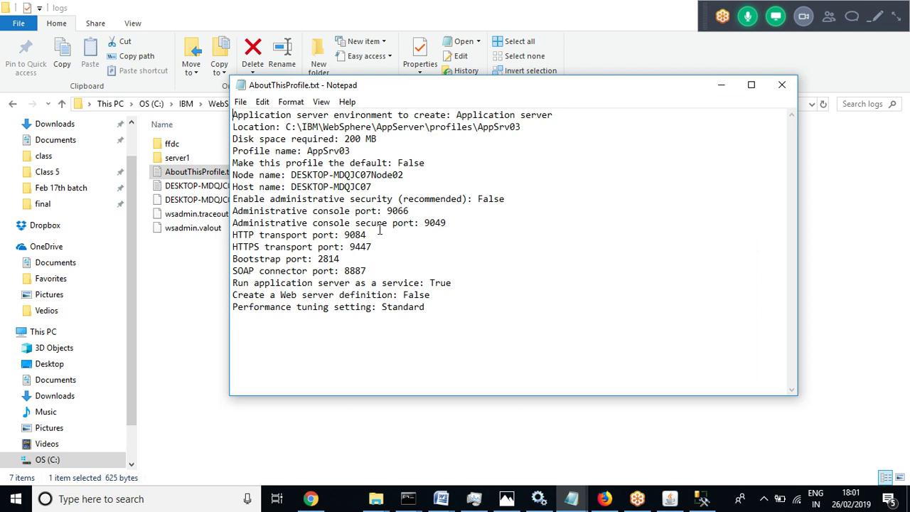
pyautogui.moveTo(410, 212); pyautogui.dragTo(388, 213)
pyautogui.click(783, 86)
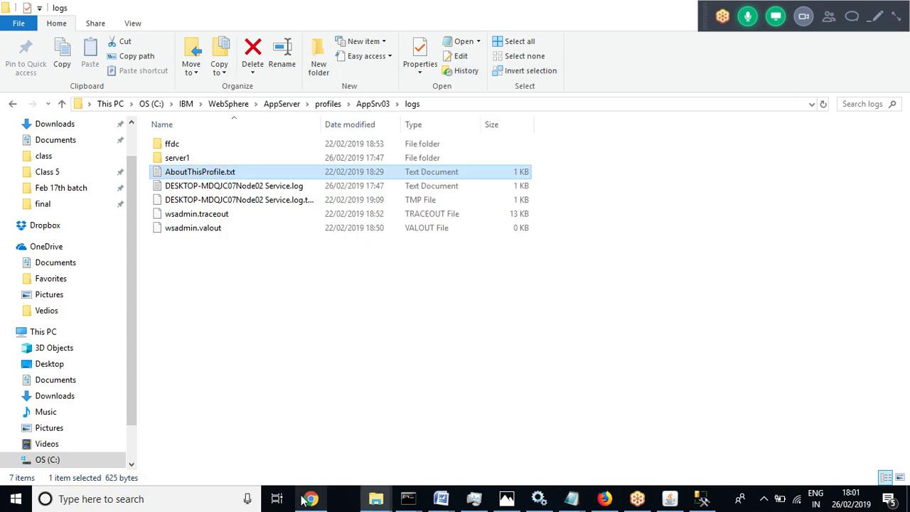
pyautogui.click(311, 498)
pyautogui.write('http://')
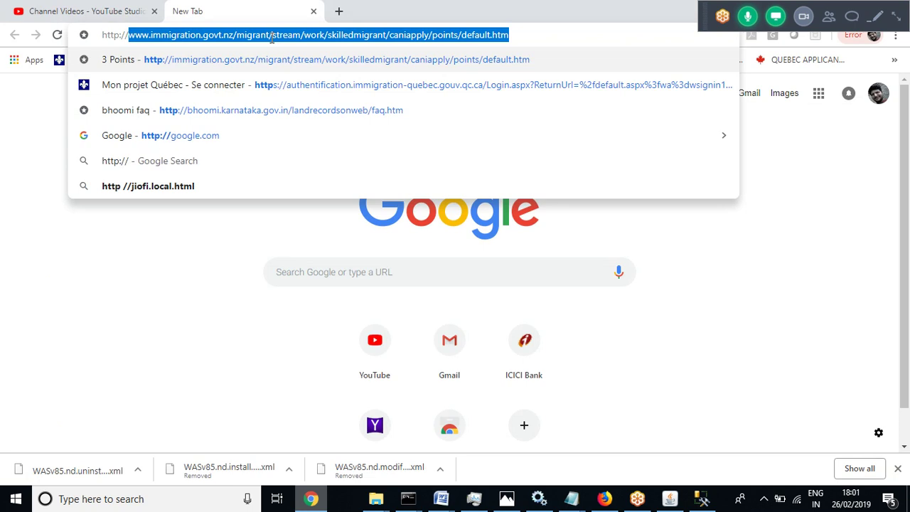
pyautogui.write('9066')
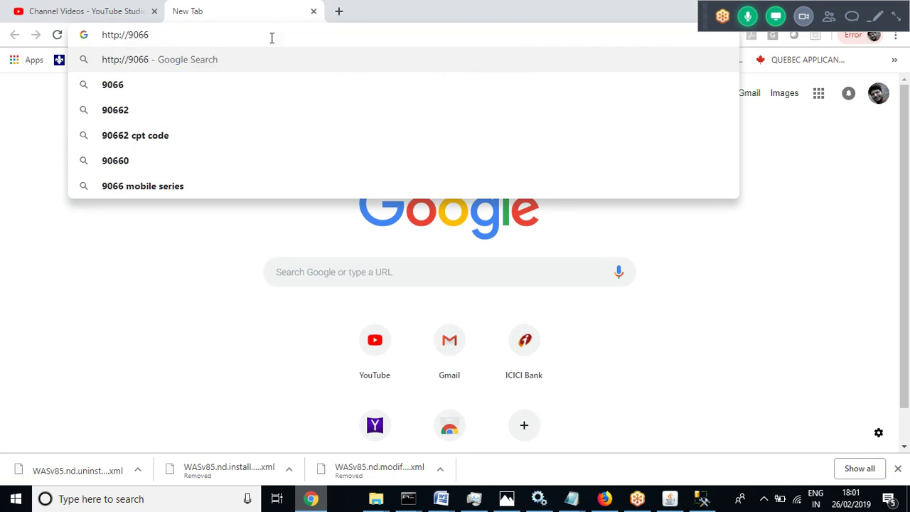
pyautogui.press('BackSpace')
pyautogui.press('BackSpace')
pyautogui.press('BackSpace')
pyautogui.press('BackSpace')
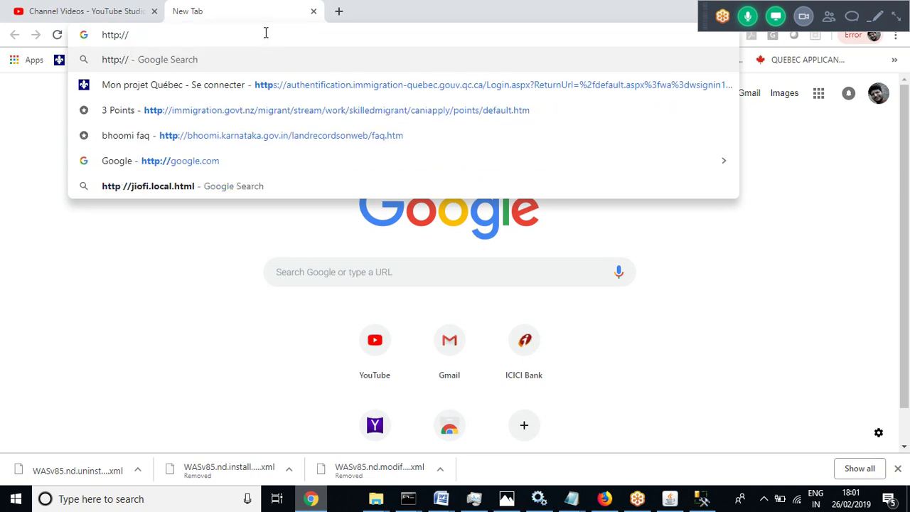
pyautogui.write('l')
pyautogui.press('BackSpace')
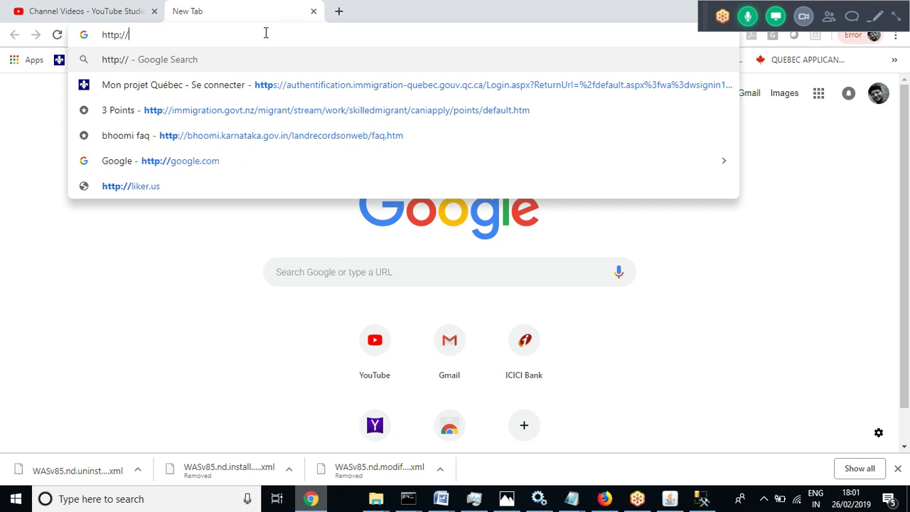
pyautogui.write('localhost:9066/ad')
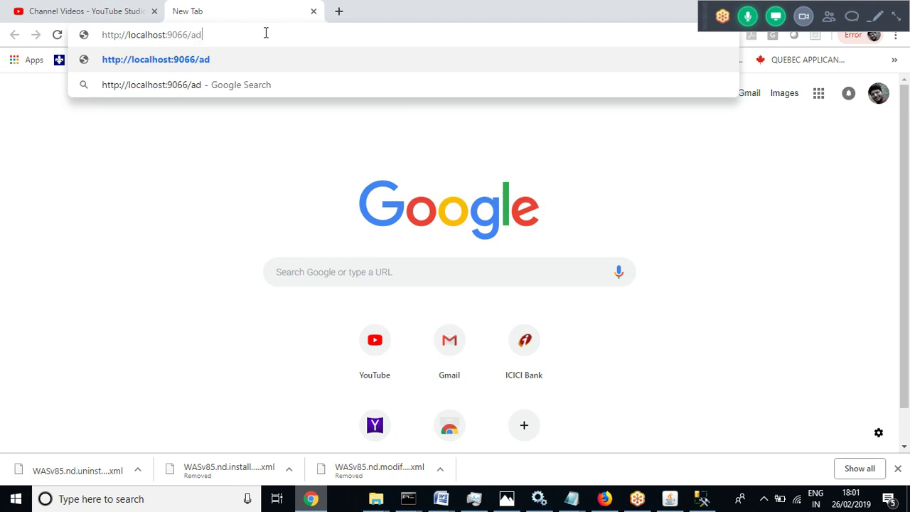
pyautogui.write('min')
pyautogui.press('Return')
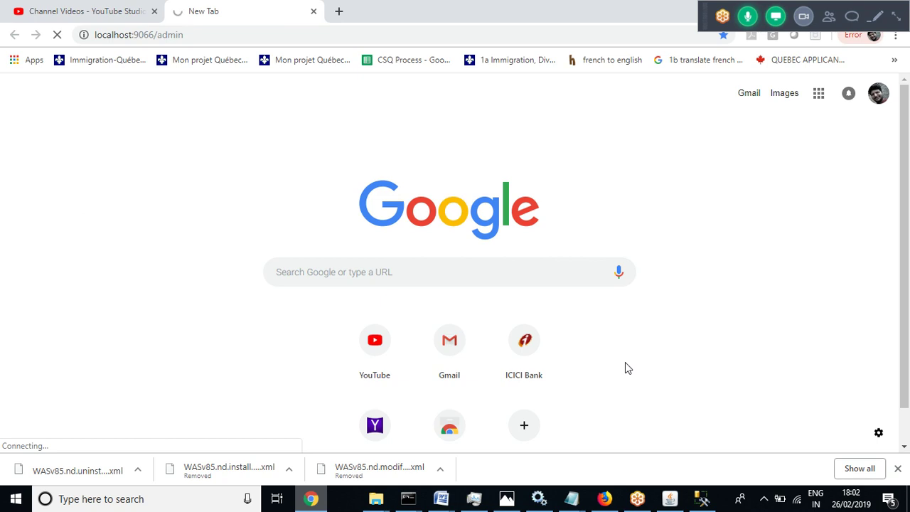
# Check the server1 start window for output, then minimize it
pyautogui.moveTo(409, 502)
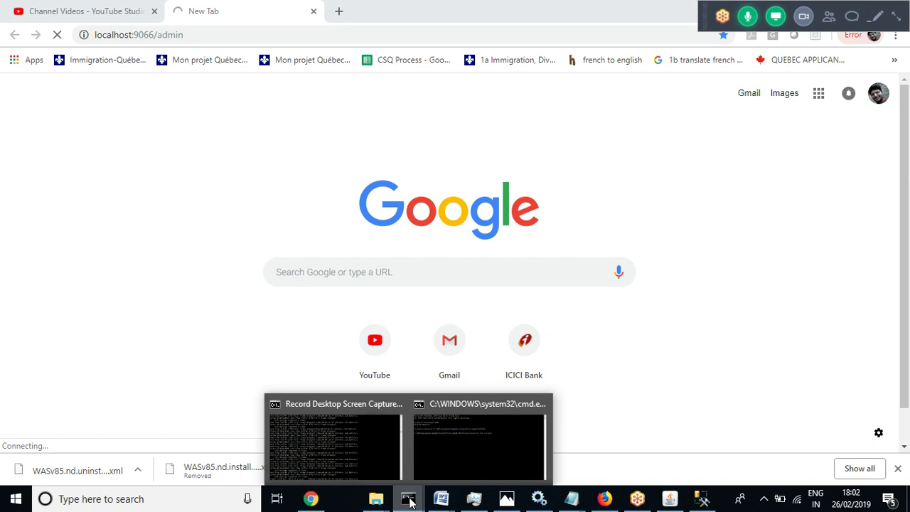
pyautogui.click(469, 452)
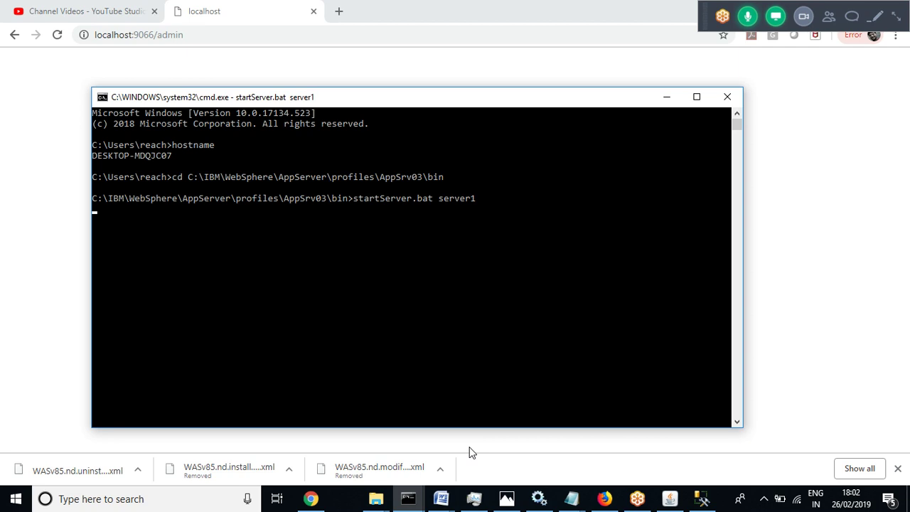
pyautogui.click(411, 499)
# Restore the startServer.bat server1 window, now showing ADMU3200I waiting for initialization
pyautogui.moveTo(411, 499)
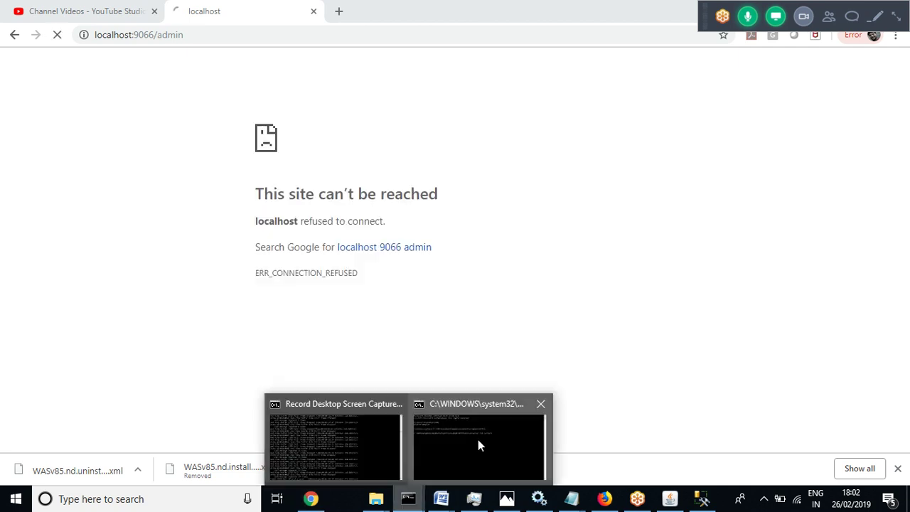
pyautogui.click(477, 442)
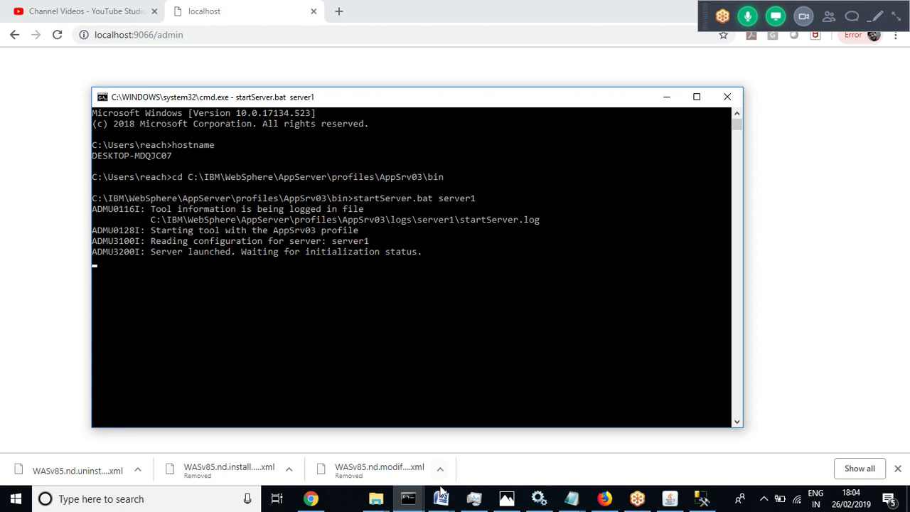
# In the WebSphere 4 notes, highlight the JDBC Provider, J2C alias, Global Security and Data Source steps
pyautogui.moveTo(441, 494)
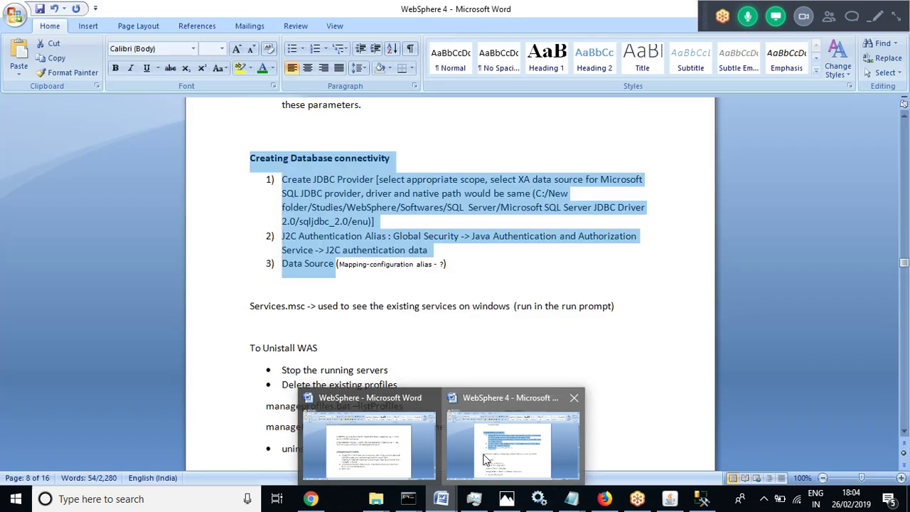
pyautogui.click(483, 458)
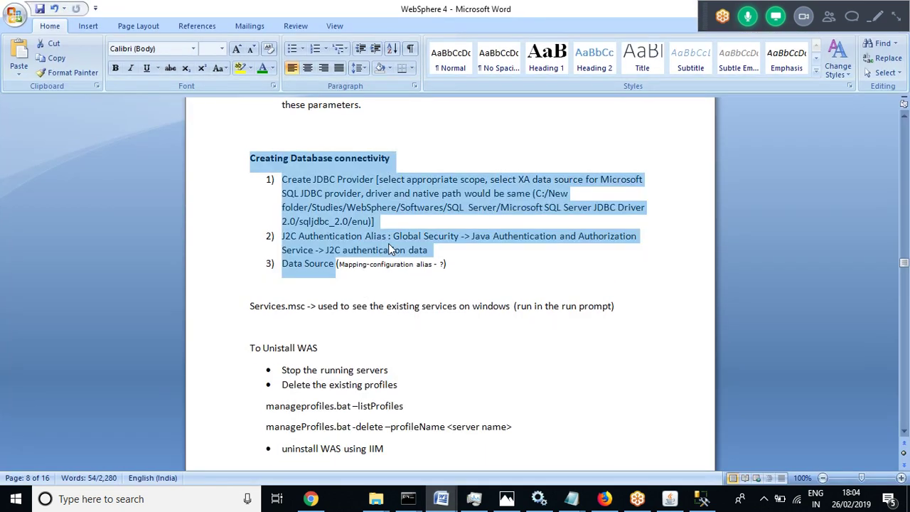
pyautogui.click(388, 246)
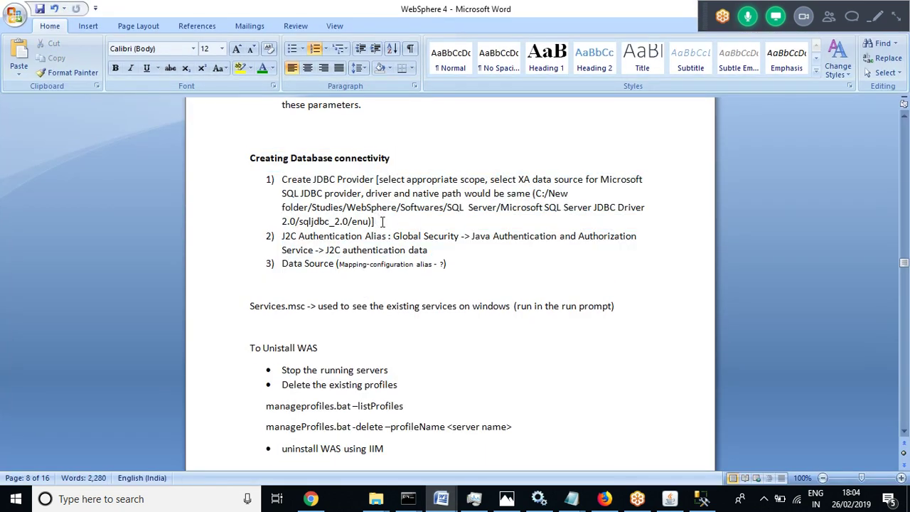
pyautogui.moveTo(376, 179); pyautogui.dragTo(285, 180)
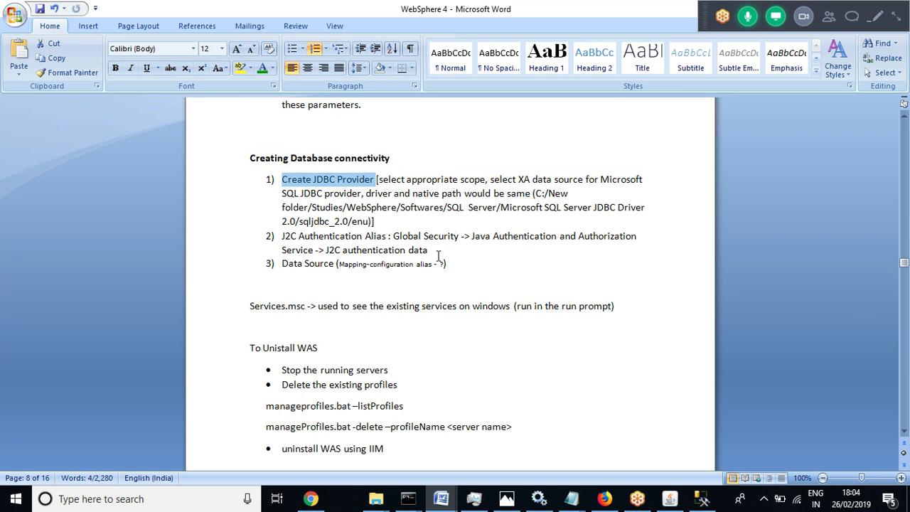
pyautogui.moveTo(430, 251); pyautogui.dragTo(286, 239)
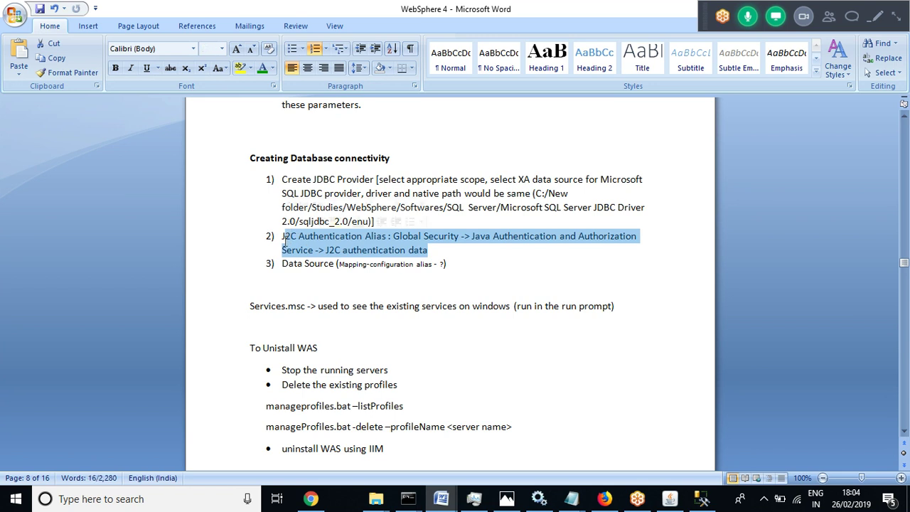
pyautogui.click(410, 250)
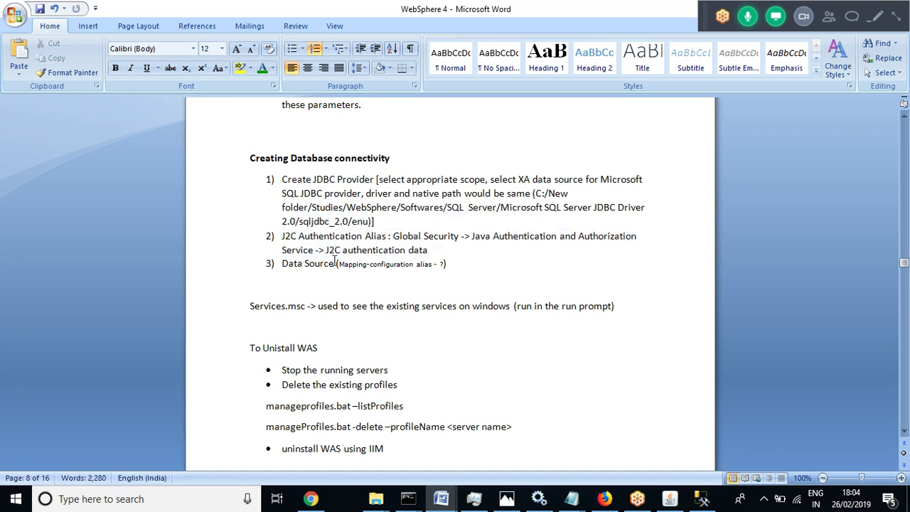
pyautogui.moveTo(335, 263); pyautogui.dragTo(286, 254)
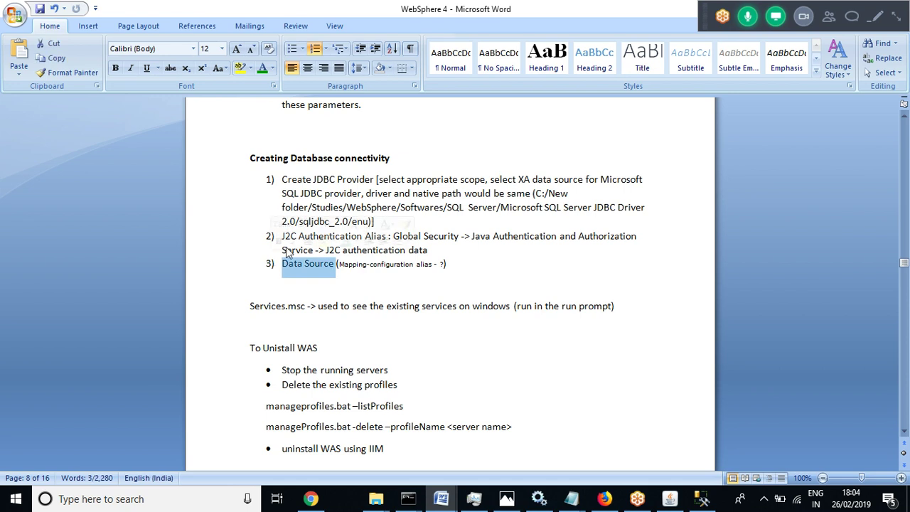
pyautogui.moveTo(428, 250); pyautogui.dragTo(282, 180)
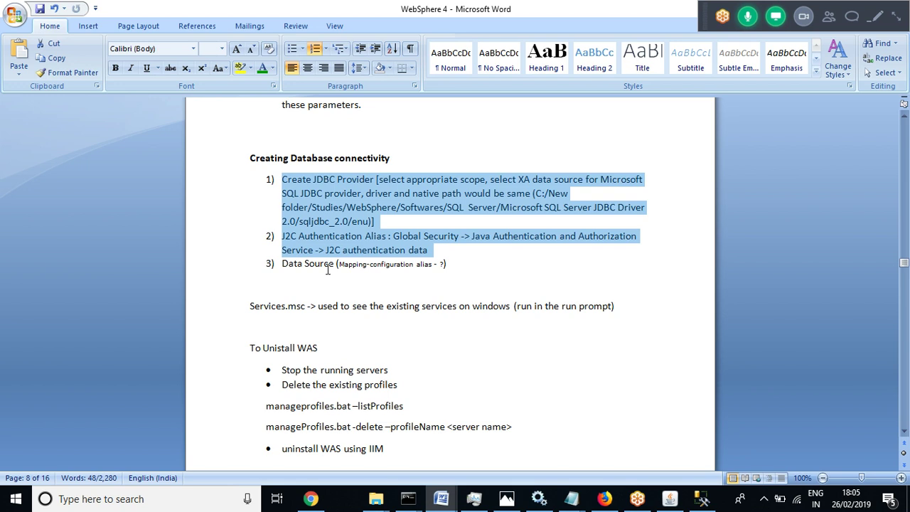
pyautogui.click(330, 263)
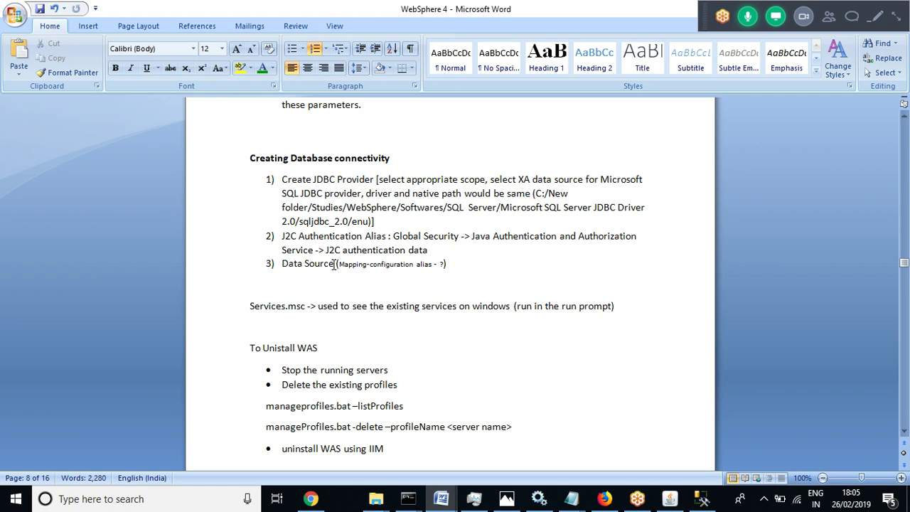
pyautogui.click(363, 265)
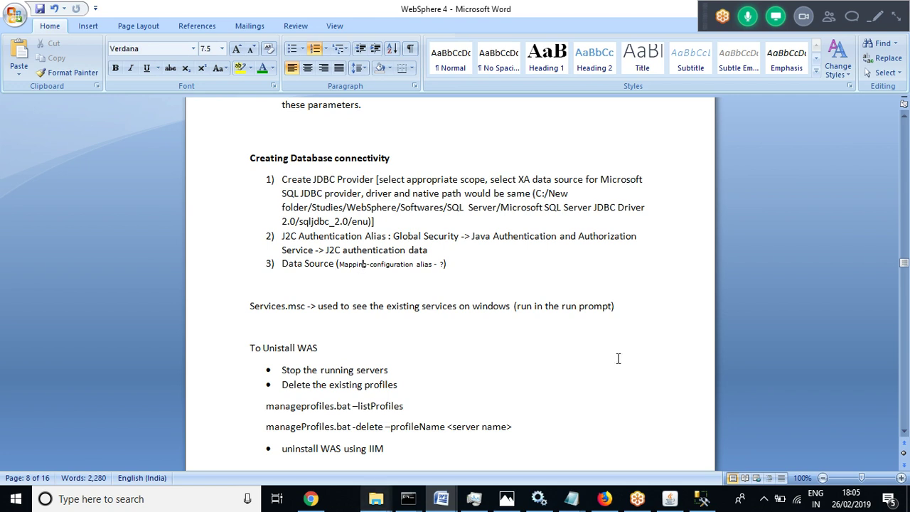
# Glance at the hidden notification icons, then return to the server start window
pyautogui.click(765, 500)
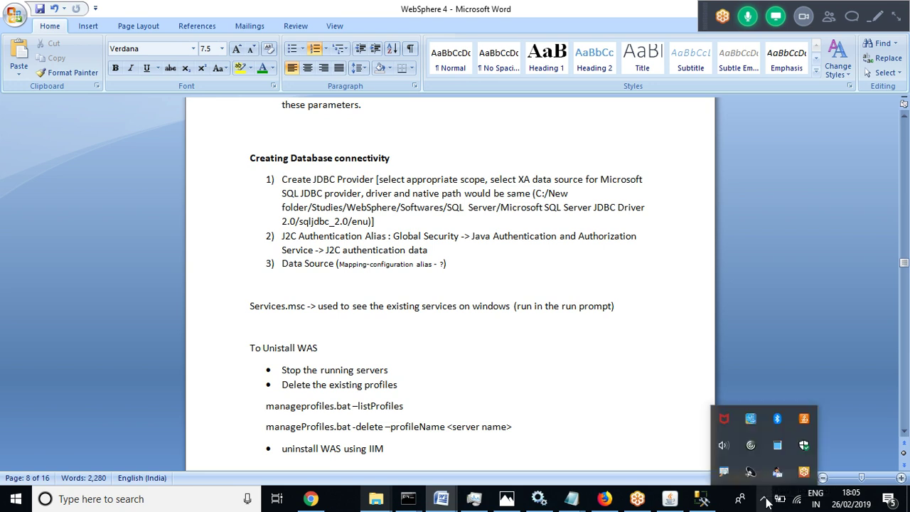
pyautogui.click(766, 502)
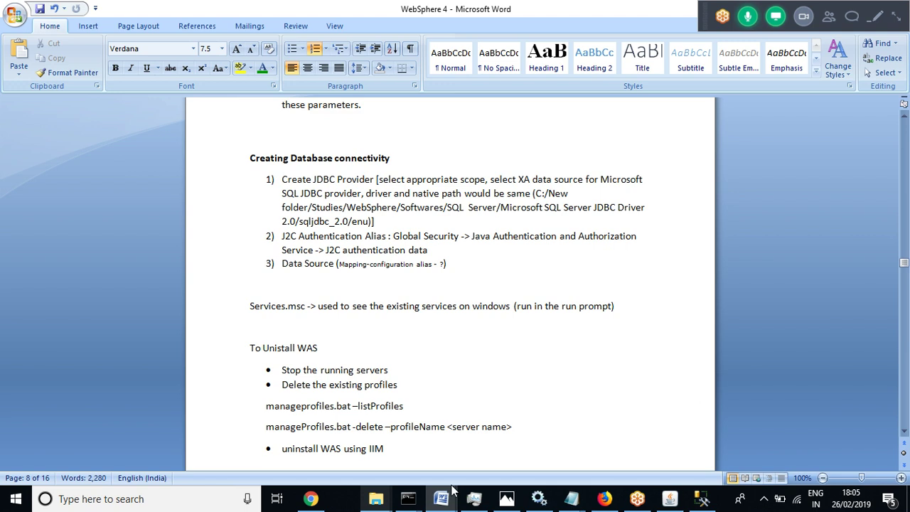
pyautogui.click(408, 499)
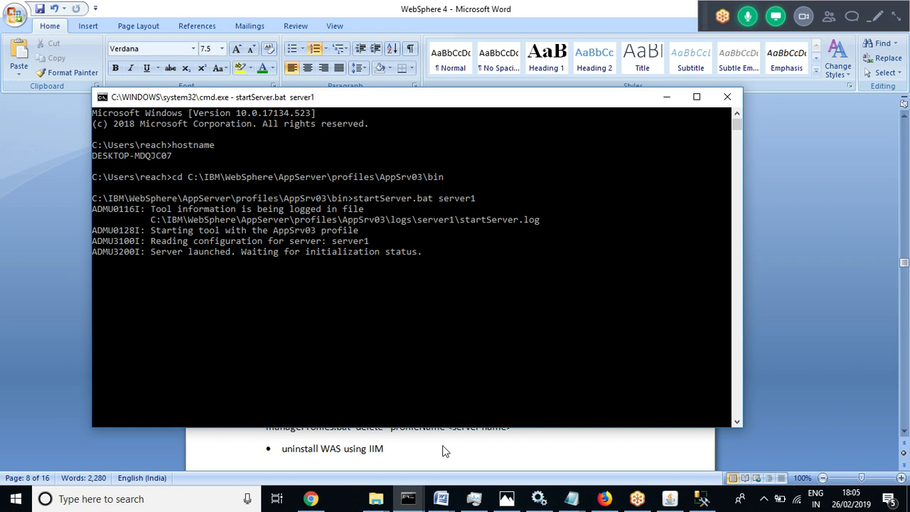
# Page through the Windows Services list from the top to the end
pyautogui.click(539, 499)
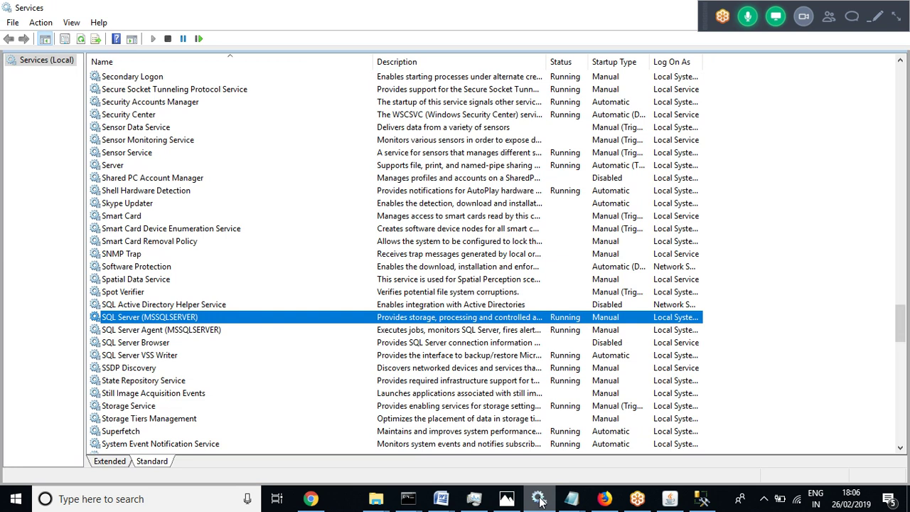
pyautogui.press('Home')
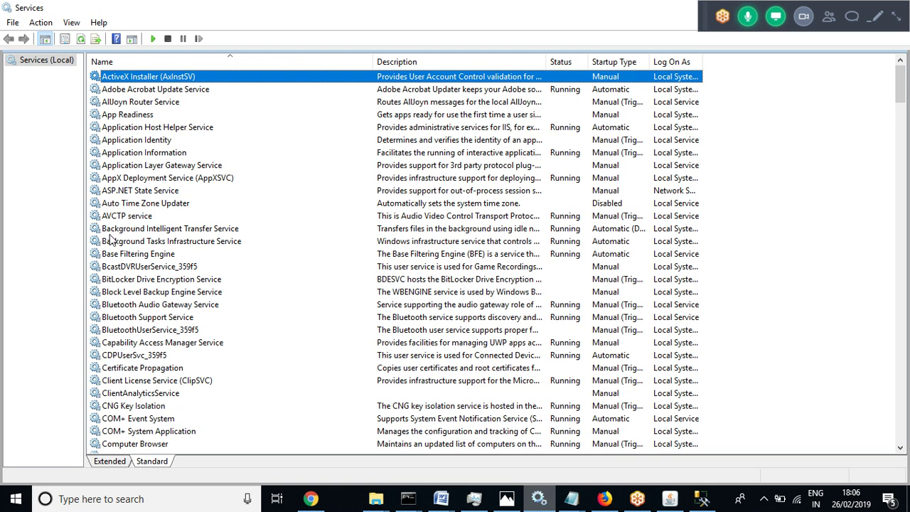
pyautogui.press('pagedown')
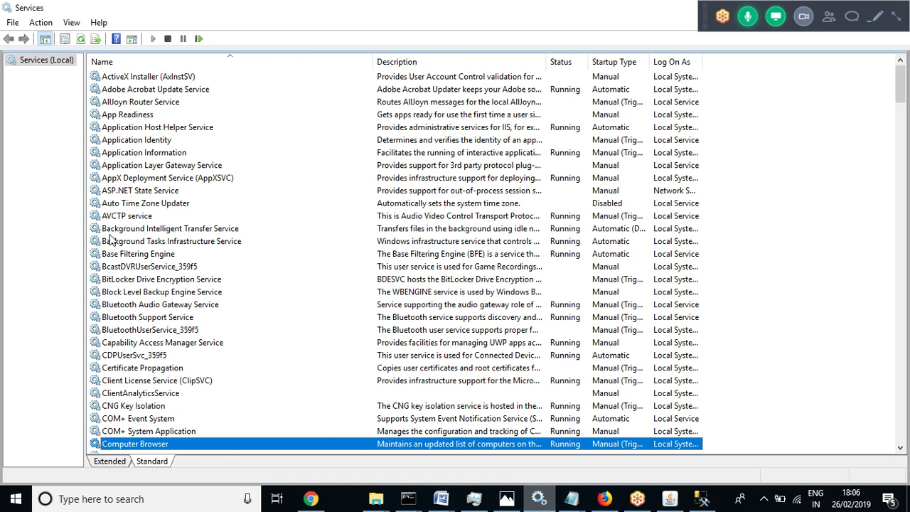
pyautogui.press('pagedown')
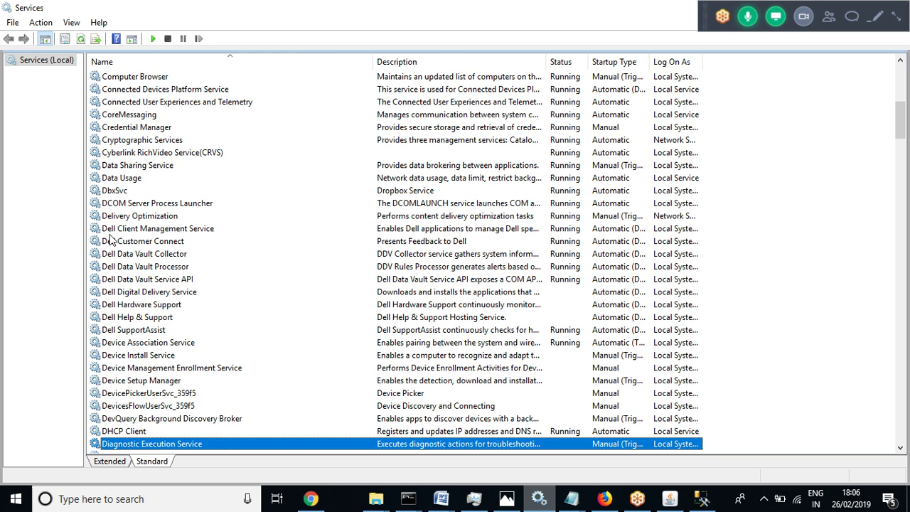
pyautogui.press('pagedown')
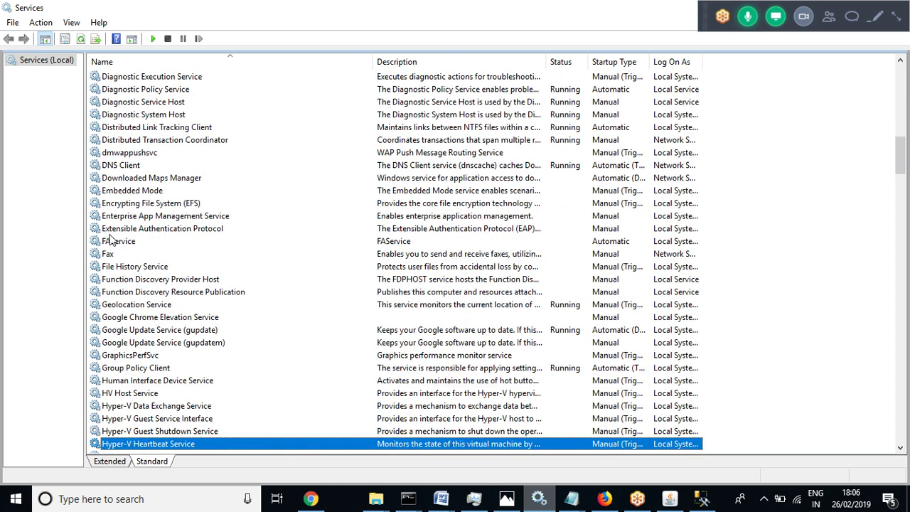
pyautogui.press('pagedown')
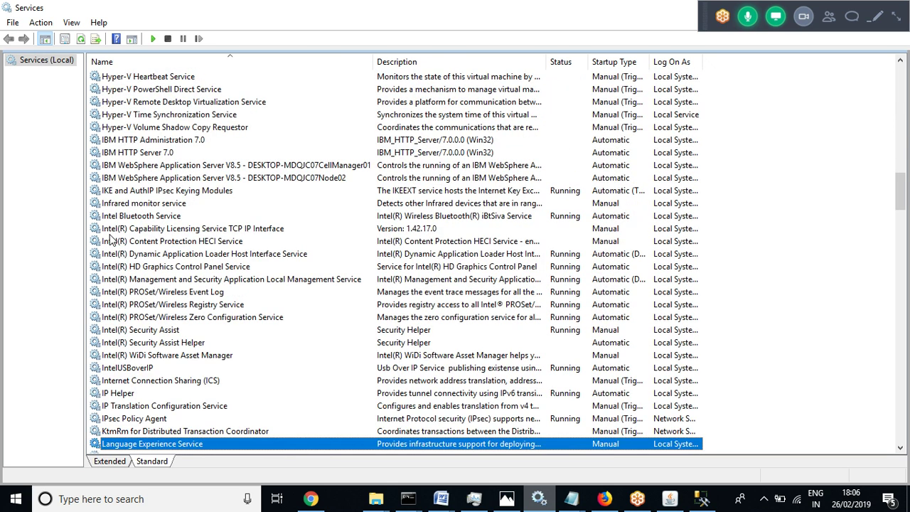
pyautogui.press('pagedown')
pyautogui.press('pagedown')
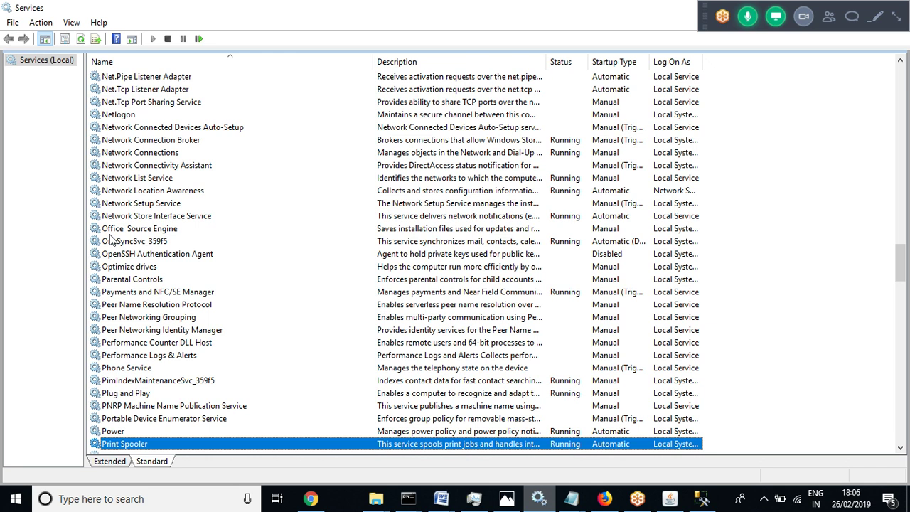
pyautogui.press('pagedown')
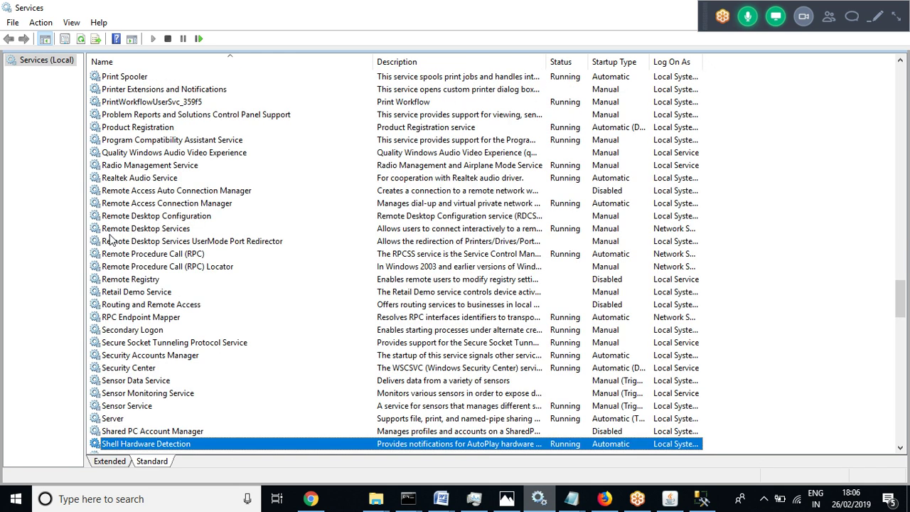
pyautogui.press('pagedown')
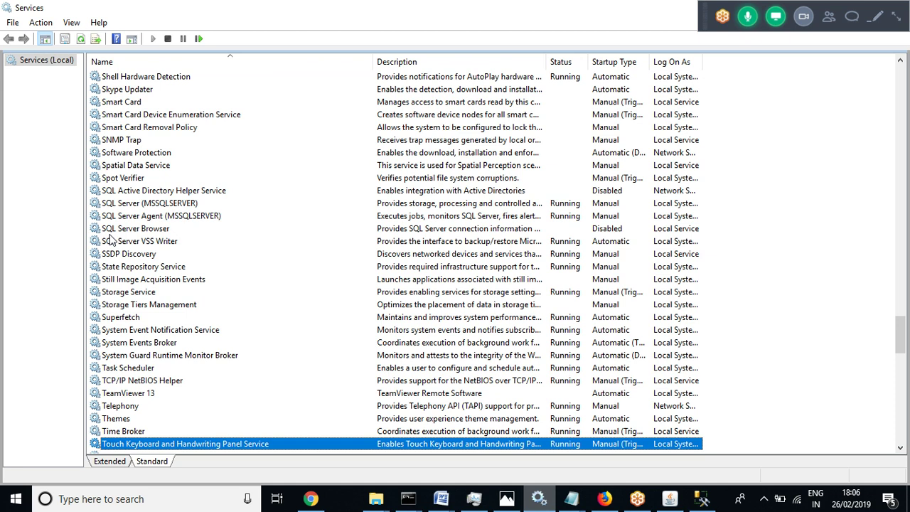
pyautogui.press('pagedown')
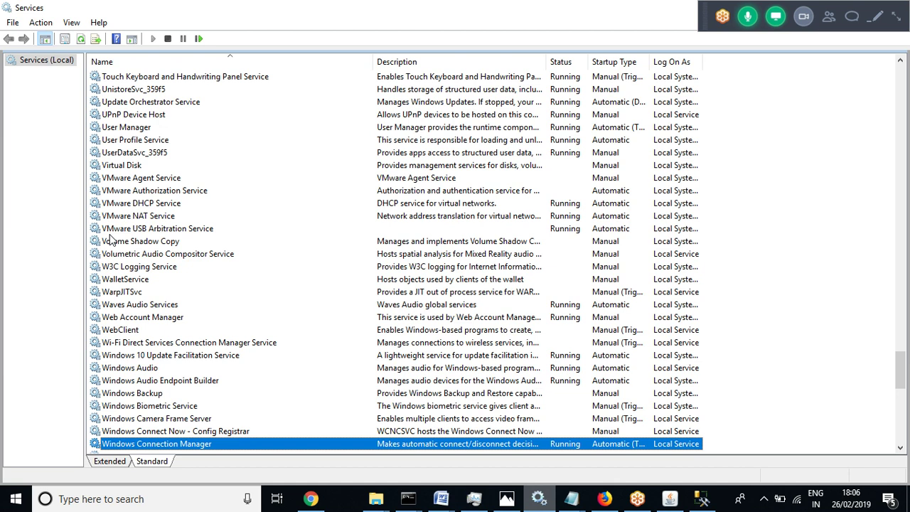
pyautogui.press('pagedown')
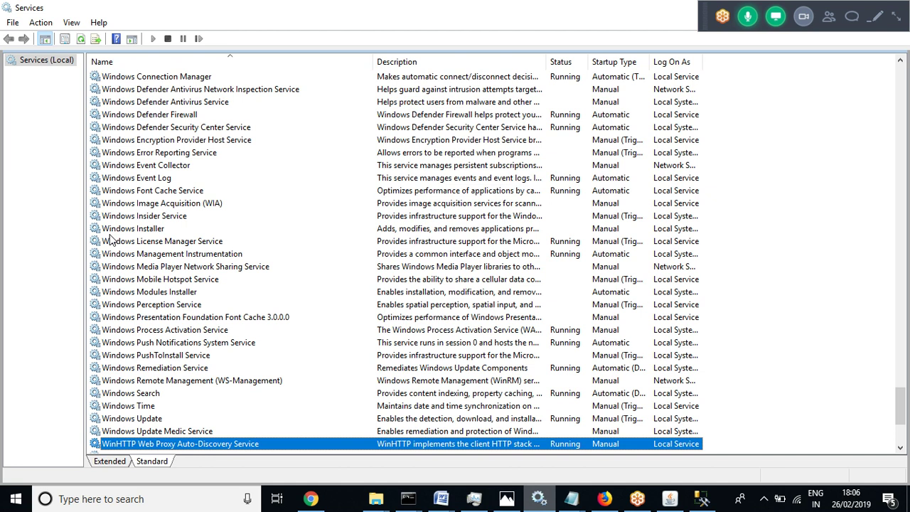
# Step back through the services list to select Windows Update
pyautogui.press('pageup')
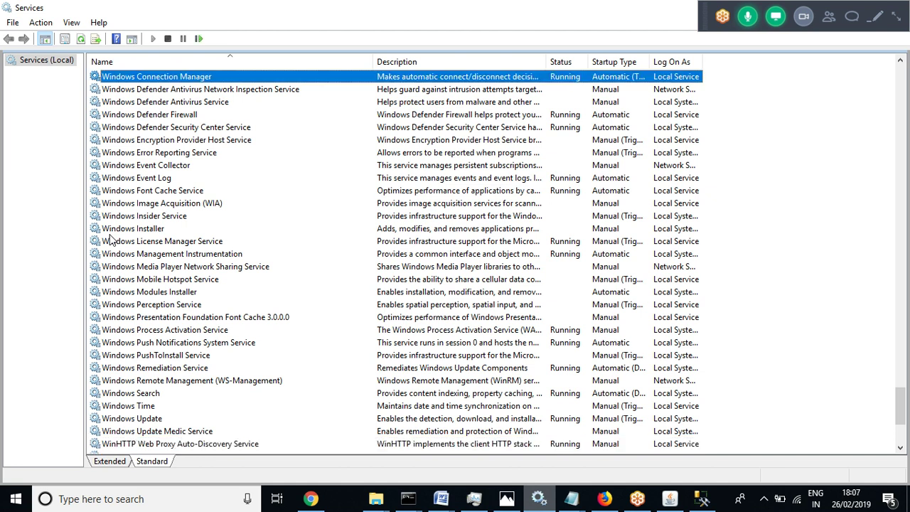
pyautogui.press('Up')
pyautogui.press('Up')
pyautogui.press('Up')
pyautogui.press('Up')
pyautogui.press('Up')
pyautogui.press('Up')
pyautogui.press('Up')
pyautogui.press('Up')
pyautogui.press('Up')
pyautogui.press('Up')
pyautogui.press('Up')
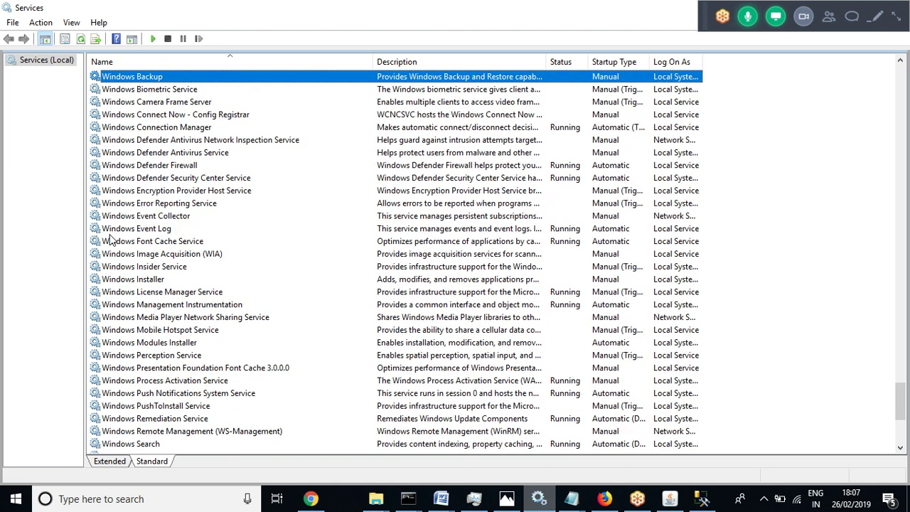
pyautogui.press('Down')
pyautogui.press('Down')
pyautogui.press('Down')
pyautogui.press('Down')
pyautogui.press('Down')
pyautogui.press('Down')
pyautogui.press('Down')
pyautogui.press('Down')
pyautogui.press('Down')
pyautogui.press('Down')
pyautogui.press('Down')
pyautogui.press('Down')
pyautogui.press('Down')
pyautogui.press('Down')
pyautogui.press('Down')
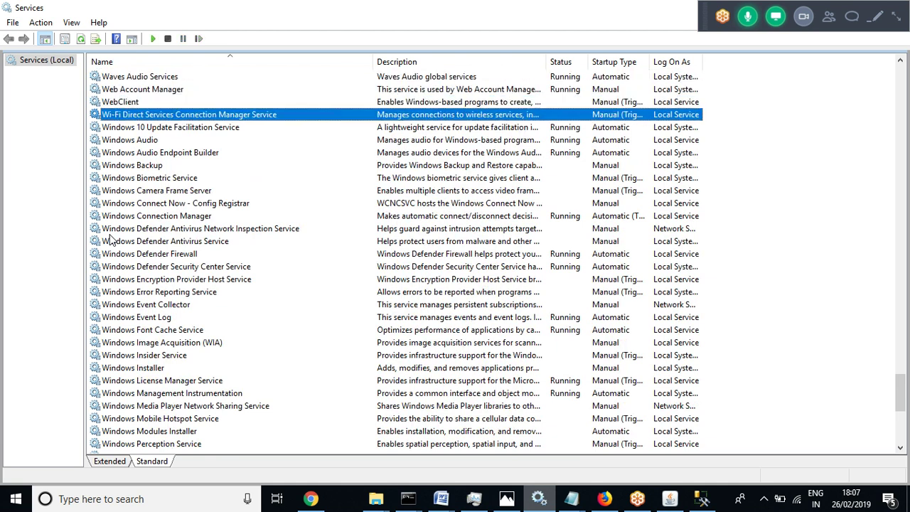
pyautogui.press('Down')
pyautogui.press('Down')
pyautogui.press('Down')
pyautogui.press('Down')
pyautogui.press('Down')
pyautogui.press('Down')
pyautogui.press('Down')
pyautogui.press('Down')
pyautogui.press('Down')
pyautogui.press('Down')
pyautogui.press('Down')
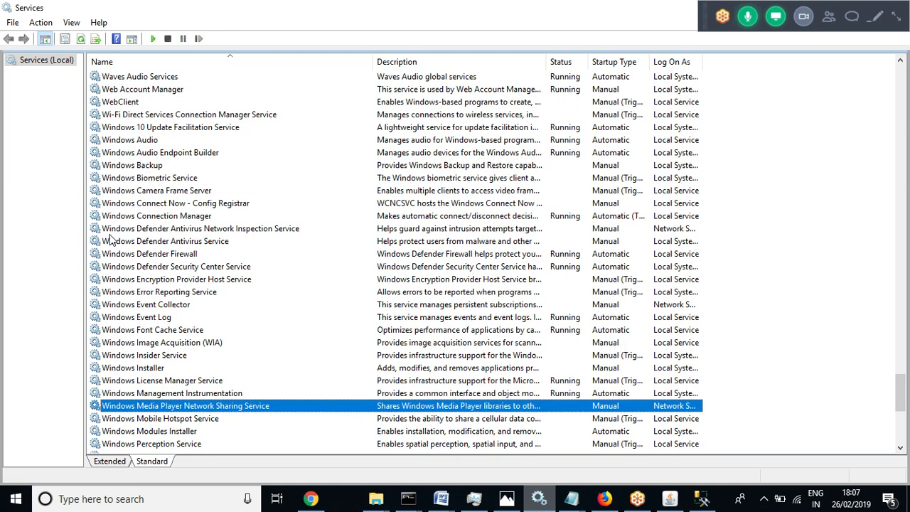
pyautogui.press('Down')
pyautogui.press('Down')
pyautogui.press('Down')
pyautogui.press('Down')
pyautogui.press('Down')
pyautogui.press('Down')
pyautogui.press('Down')
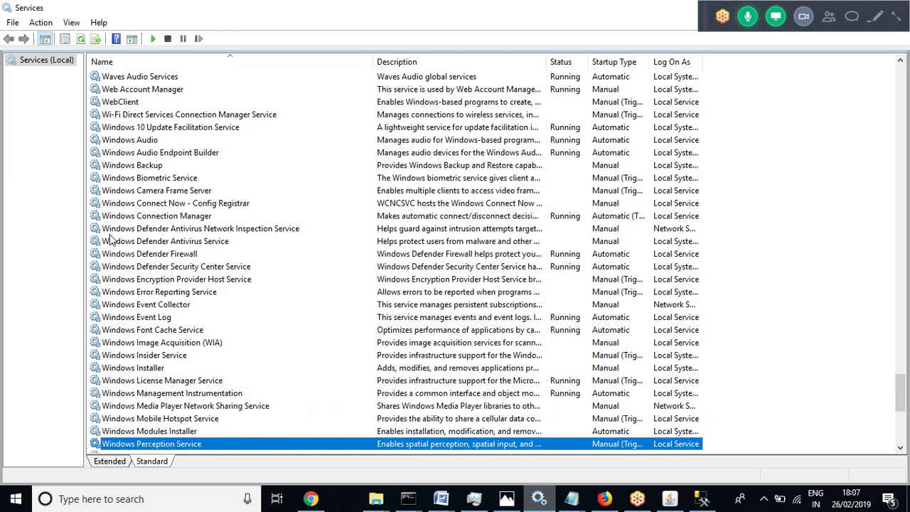
pyautogui.press('Down')
pyautogui.press('Down')
pyautogui.press('Down')
pyautogui.press('Down')
pyautogui.press('Down')
pyautogui.press('Down')
pyautogui.press('Down')
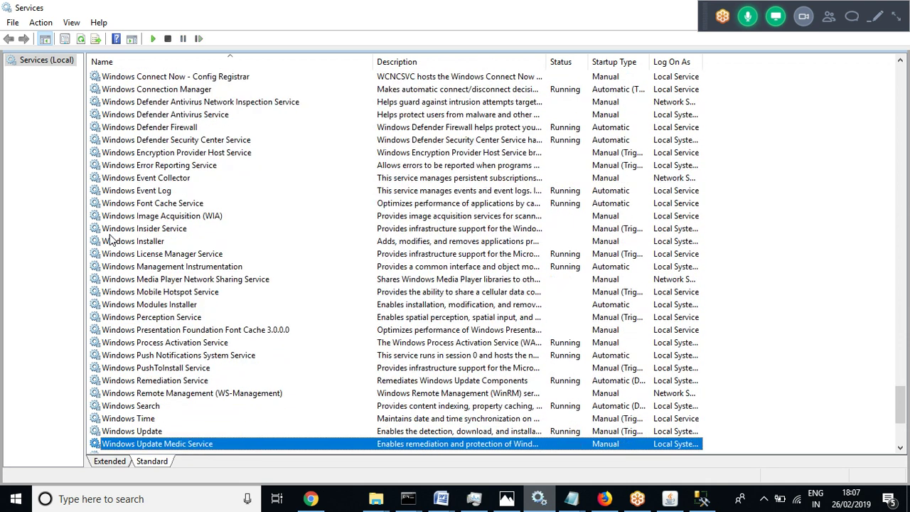
pyautogui.press('Up')
pyautogui.press('Up')
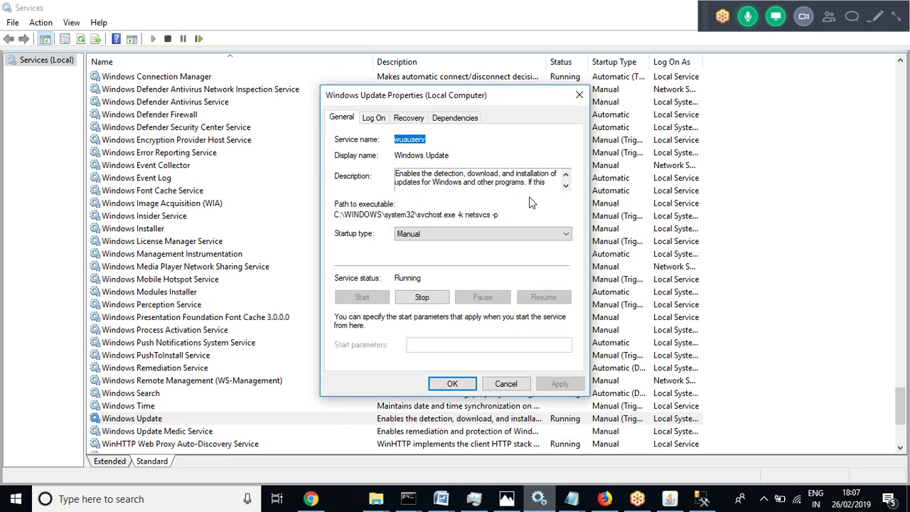
# Scroll through the Windows Update description in its properties, then close them
pyautogui.click(565, 186)
pyautogui.doubleClick(565, 185)
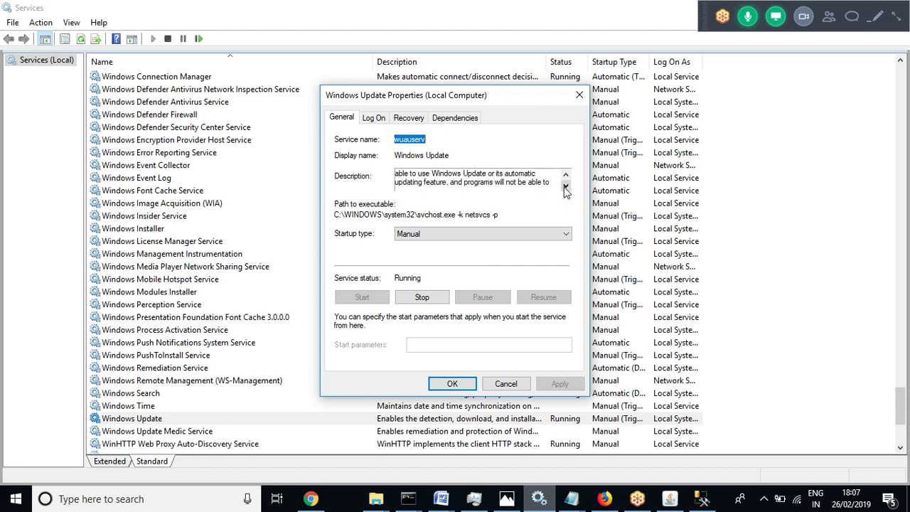
pyautogui.doubleClick(566, 176)
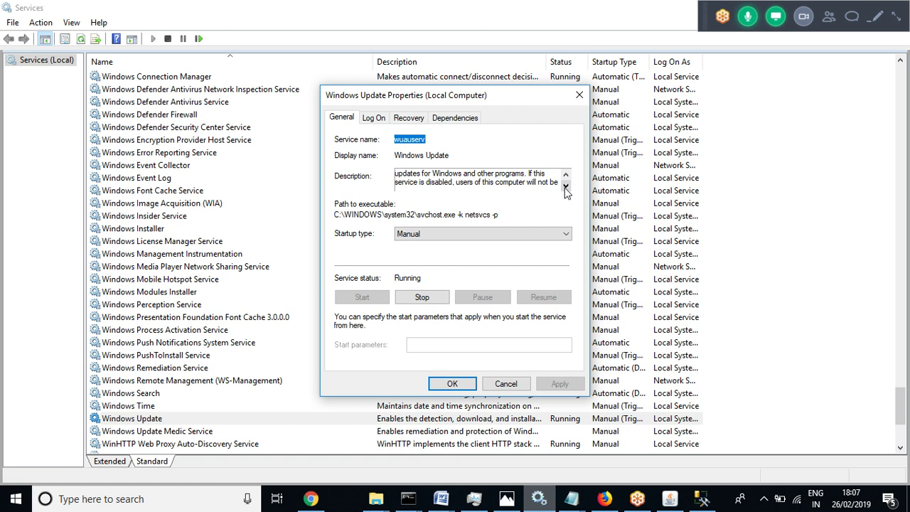
pyautogui.click(566, 186)
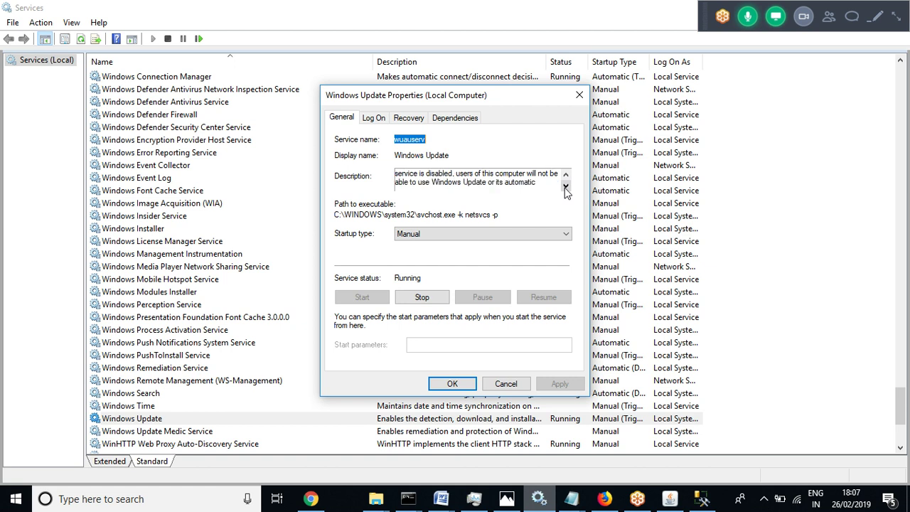
pyautogui.click(566, 187)
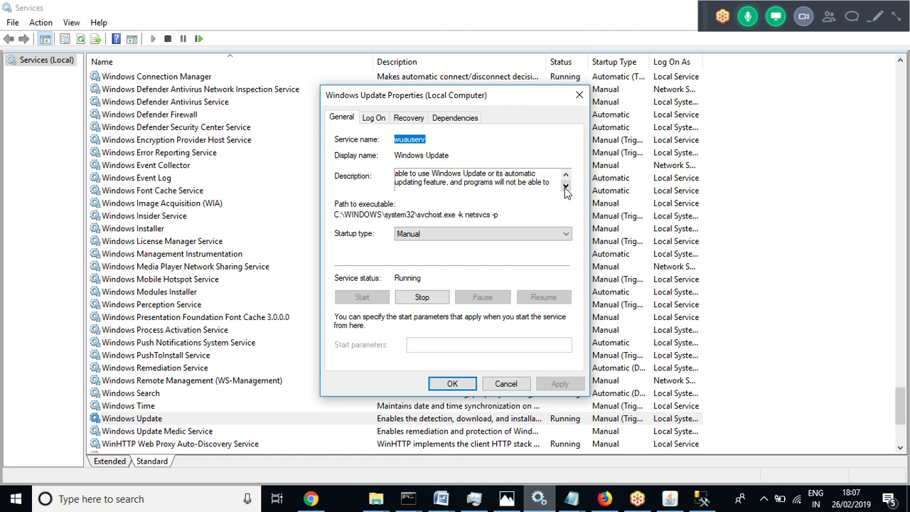
pyautogui.click(566, 186)
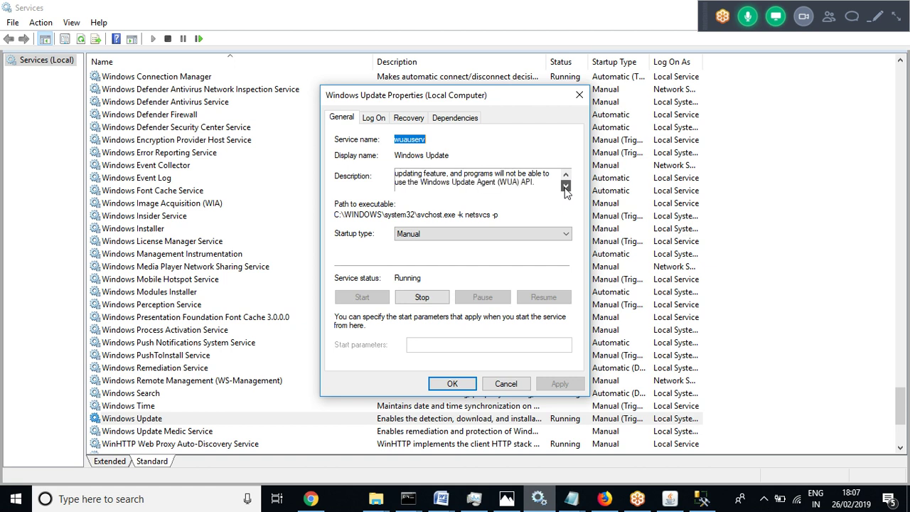
pyautogui.click(579, 97)
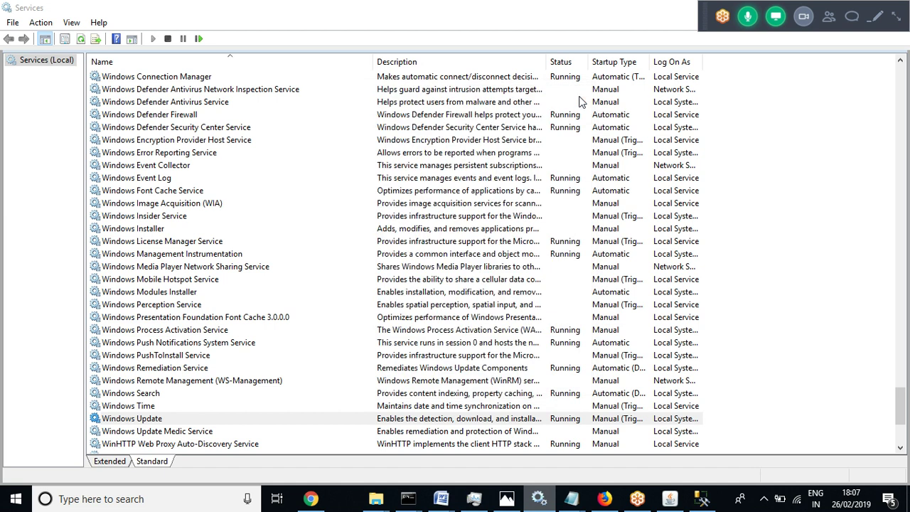
# Reopen Windows Update properties, check the Startup type list, keep Manual, and cancel
pyautogui.click(410, 421)
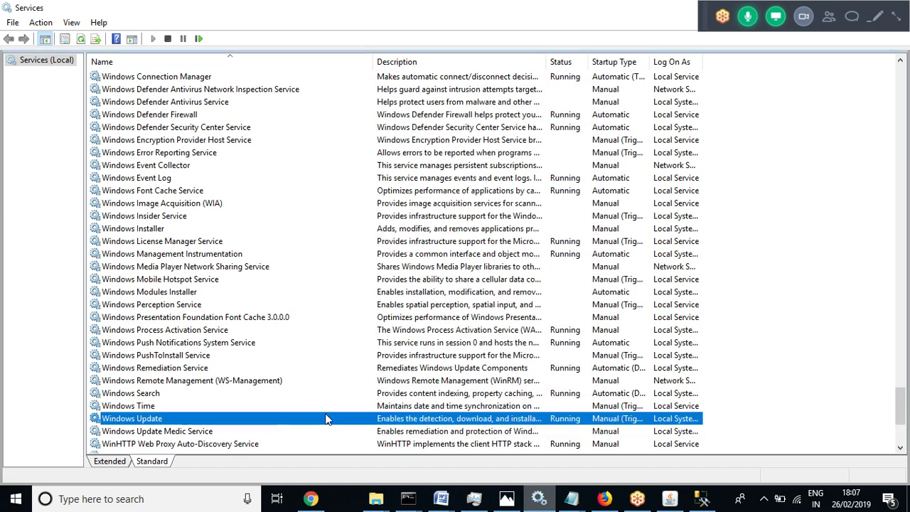
pyautogui.rightClick(325, 419)
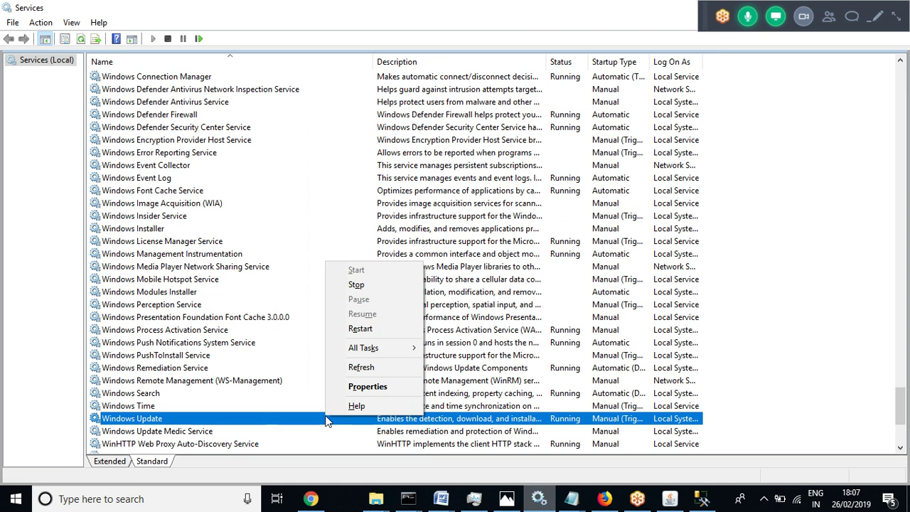
pyautogui.click(363, 388)
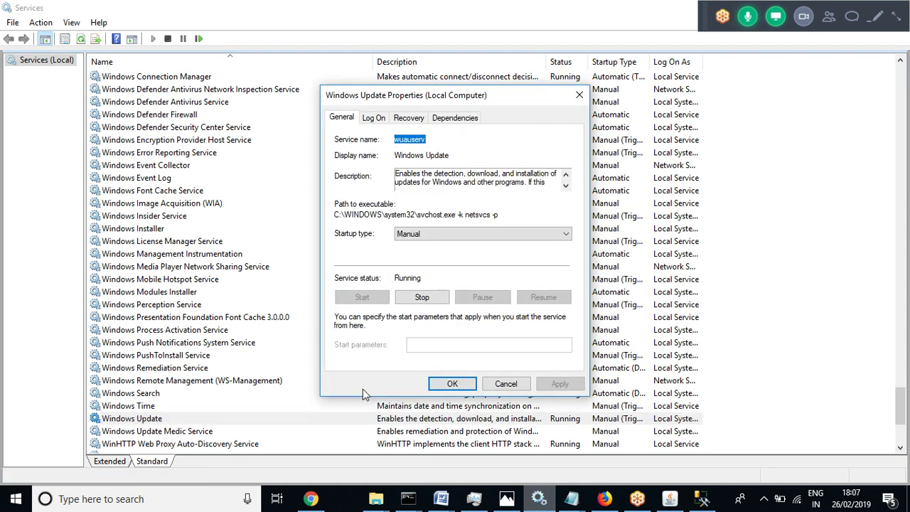
pyautogui.click(435, 234)
pyautogui.click(435, 233)
pyautogui.click(435, 232)
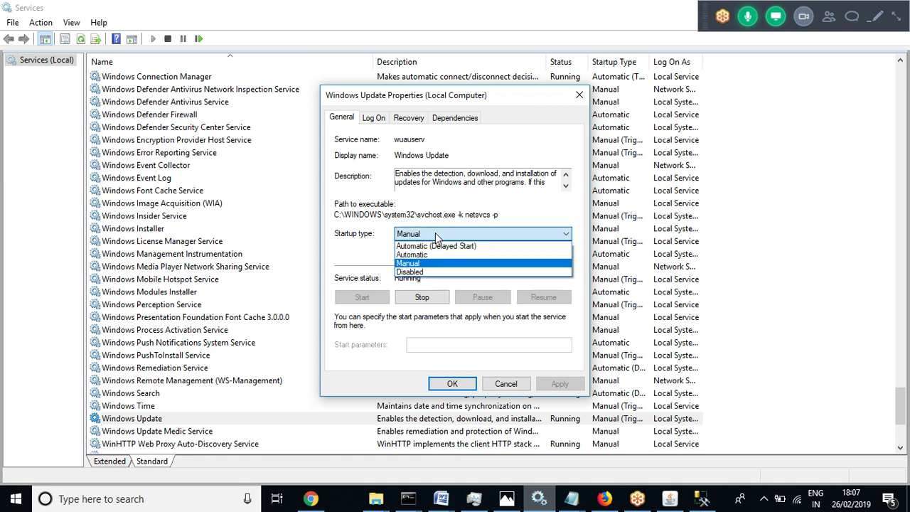
pyautogui.click(348, 259)
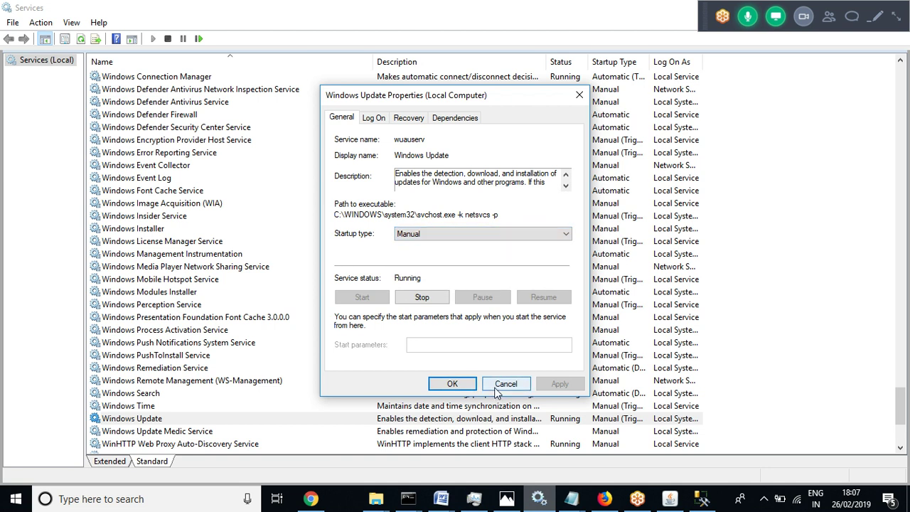
pyautogui.click(504, 384)
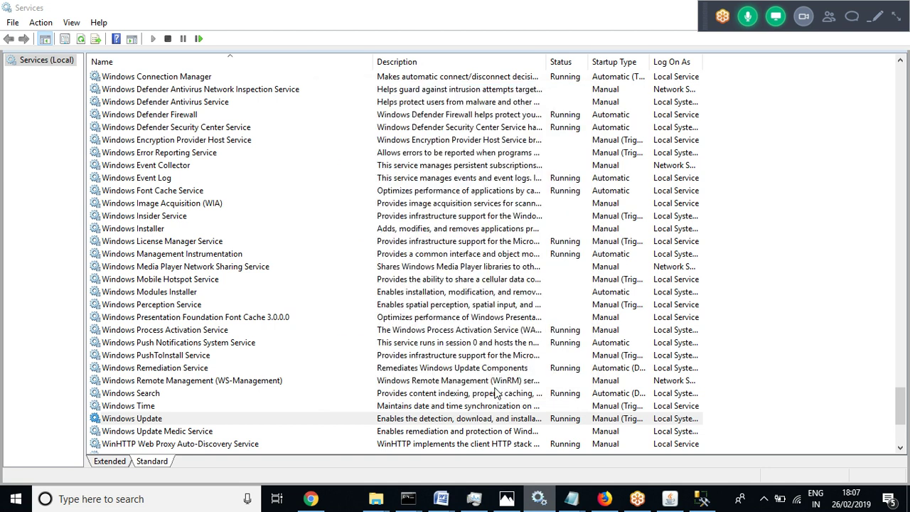
# Stop the Windows Update service, then bring up the Command Prompt window previews
pyautogui.rightClick(478, 423)
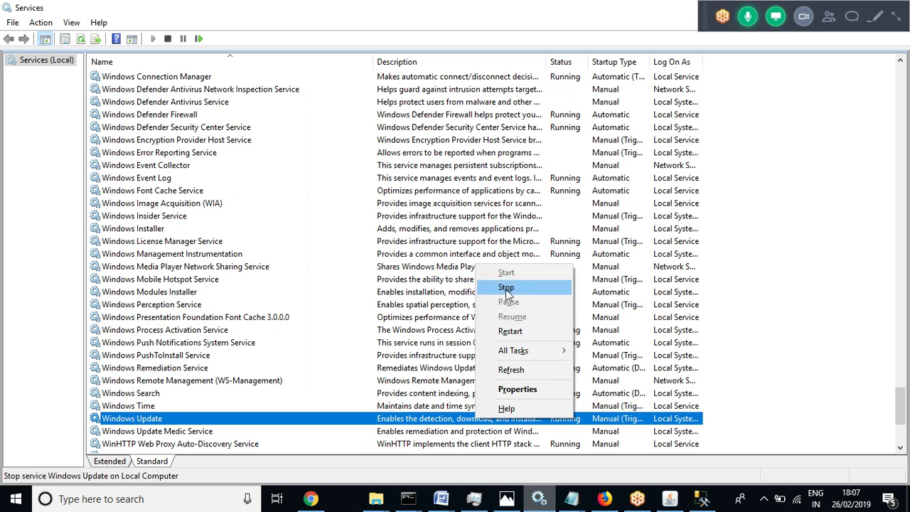
pyautogui.click(506, 288)
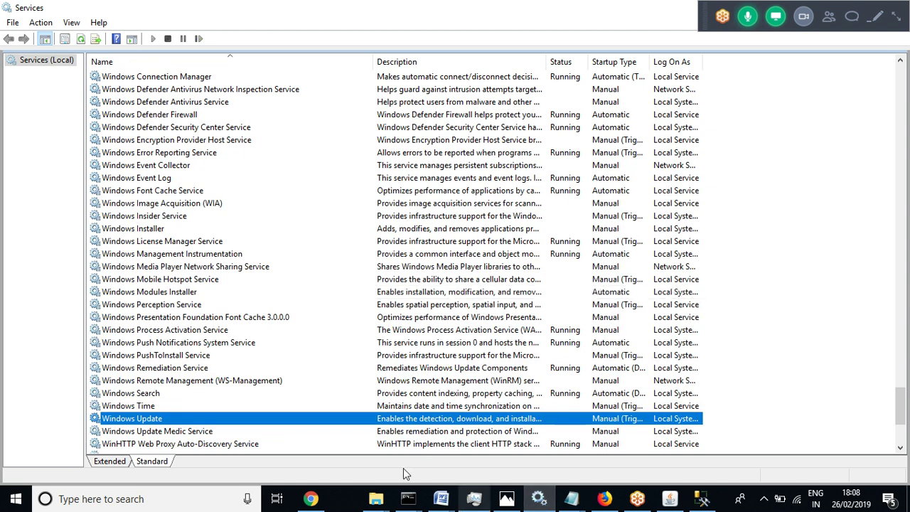
pyautogui.click(409, 498)
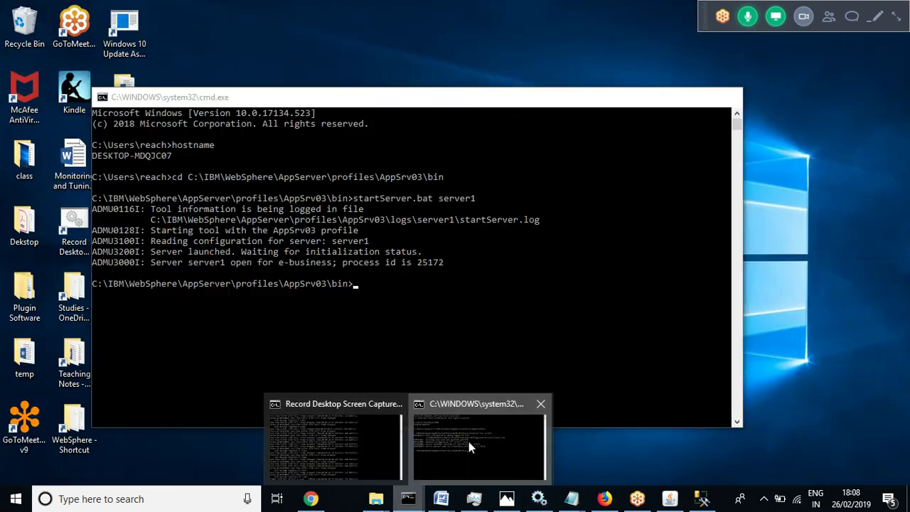
# Reload localhost:9066/admin in Chrome; it still shows ERR_CONNECTION_REFUSED
pyautogui.click(469, 443)
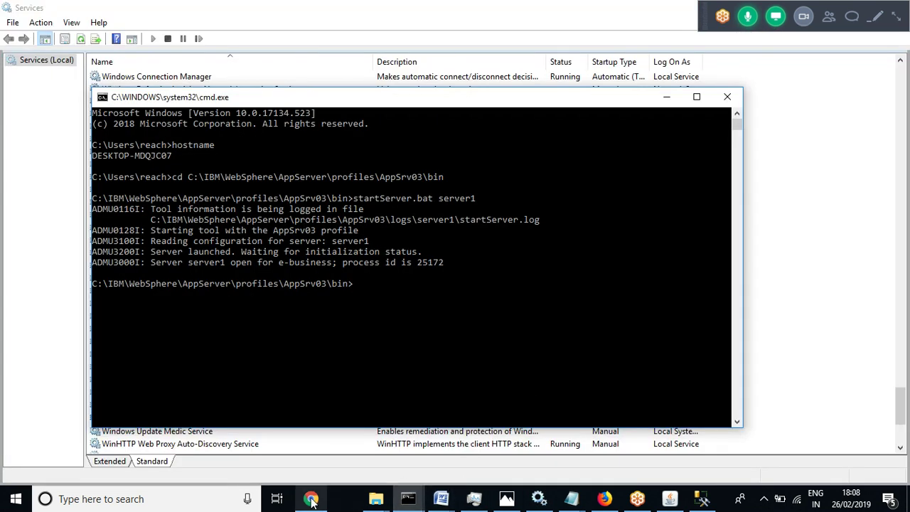
pyautogui.click(310, 498)
pyautogui.click(198, 41)
pyautogui.press('Return')
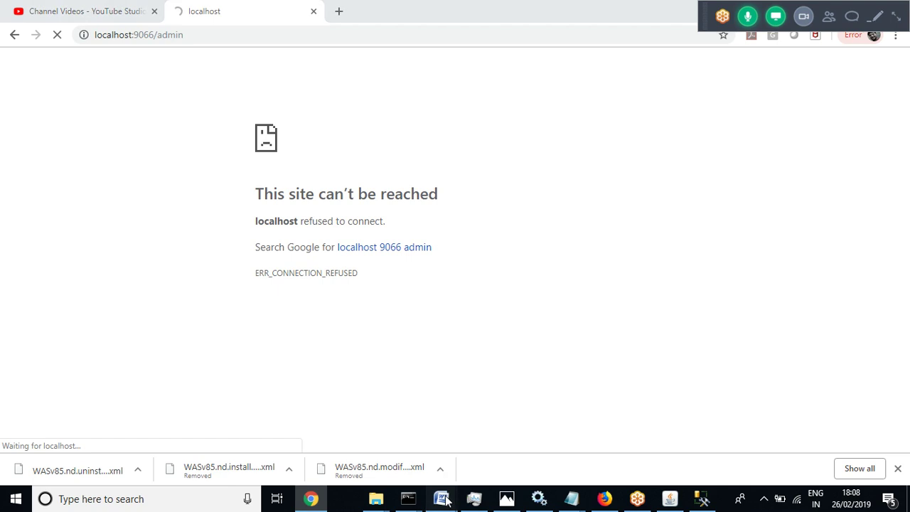
pyautogui.moveTo(444, 499)
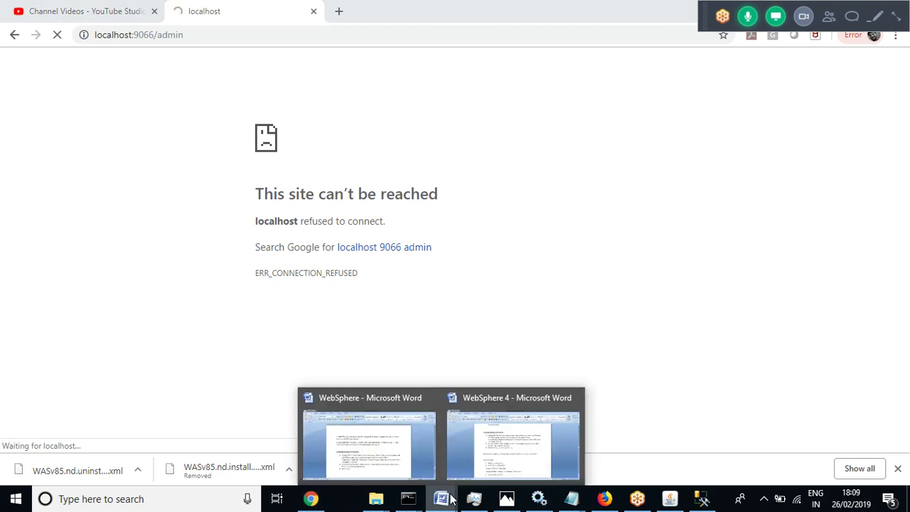
pyautogui.click(384, 436)
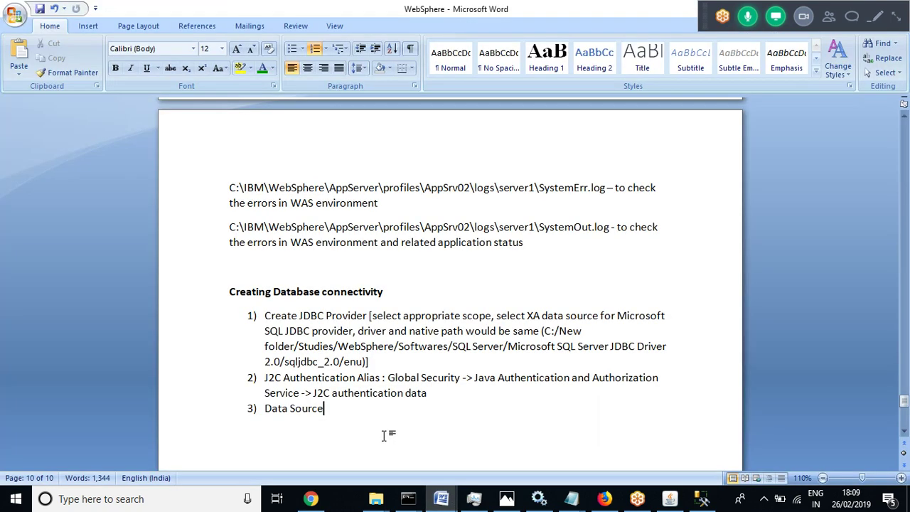
pyautogui.click(7, 10)
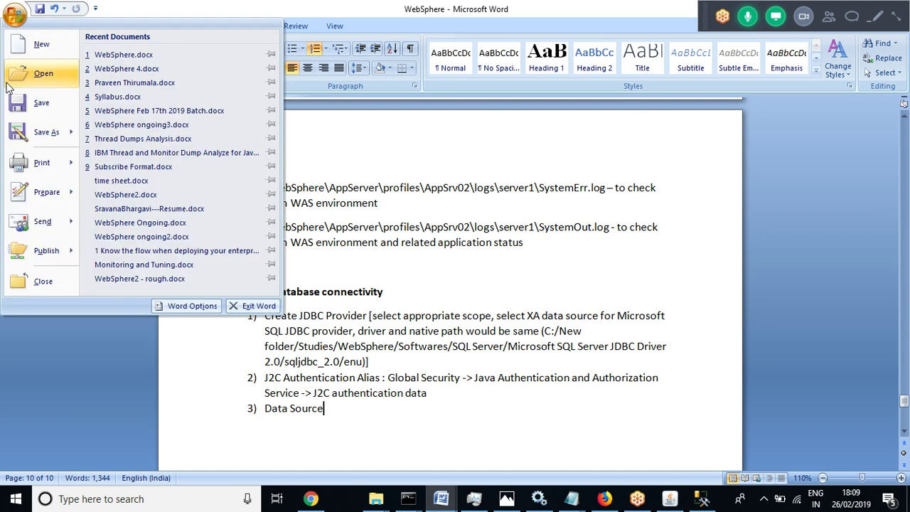
pyautogui.press('Escape')
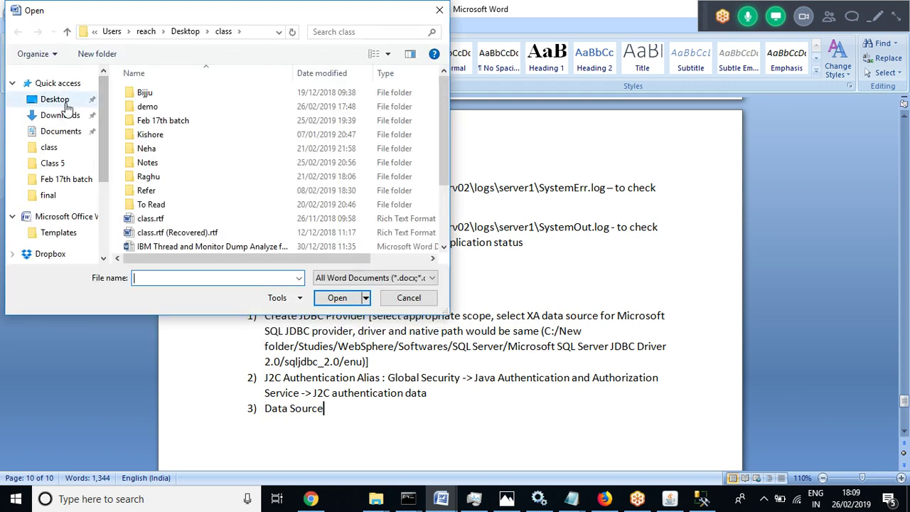
pyautogui.click(67, 106)
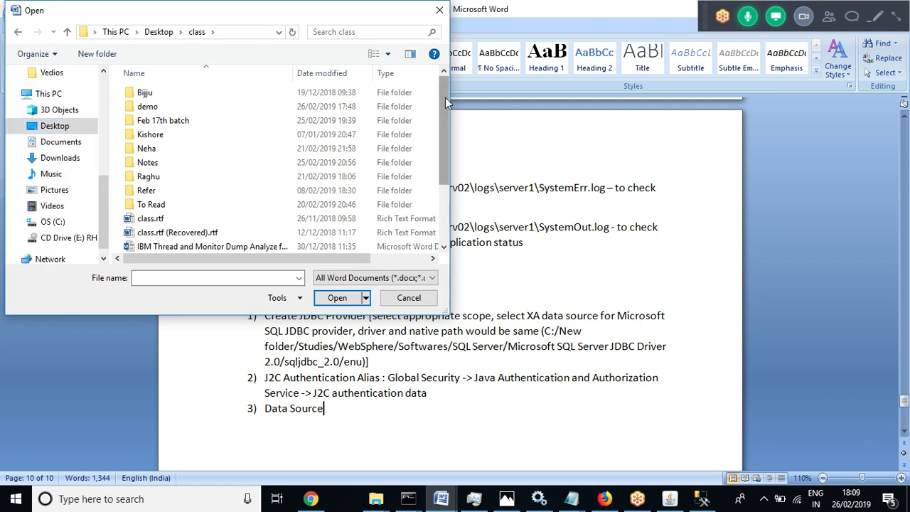
pyautogui.moveTo(447, 103); pyautogui.dragTo(442, 212)
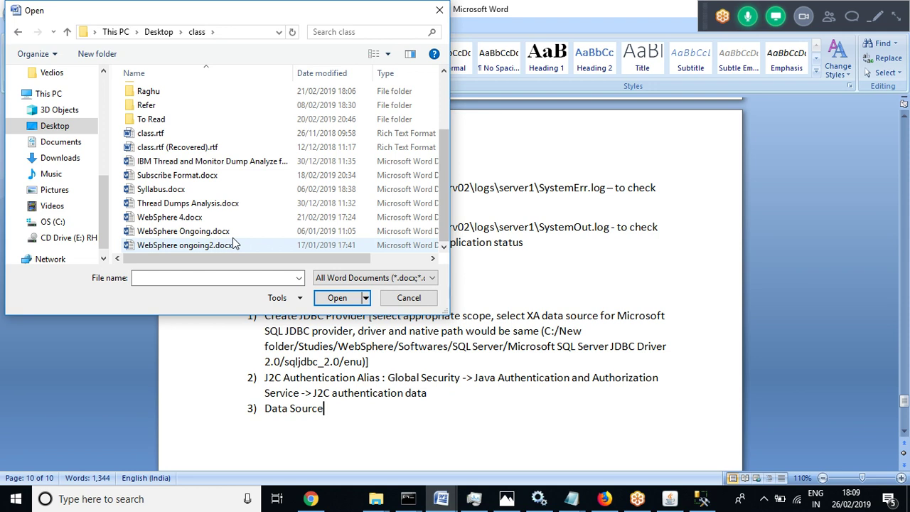
pyautogui.doubleClick(222, 232)
pyautogui.press('pagedown')
pyautogui.press('pagedown')
pyautogui.press('pagedown')
pyautogui.press('pagedown')
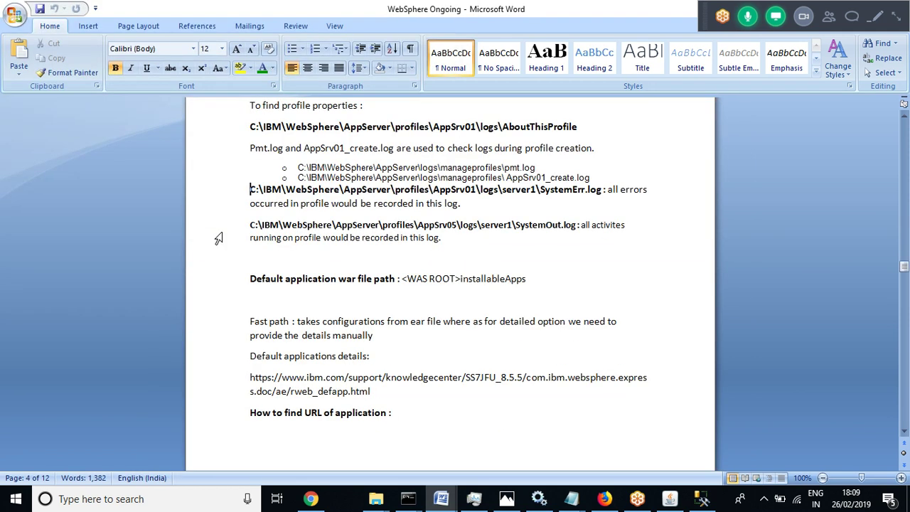
pyautogui.press('pagedown')
pyautogui.press('pagedown')
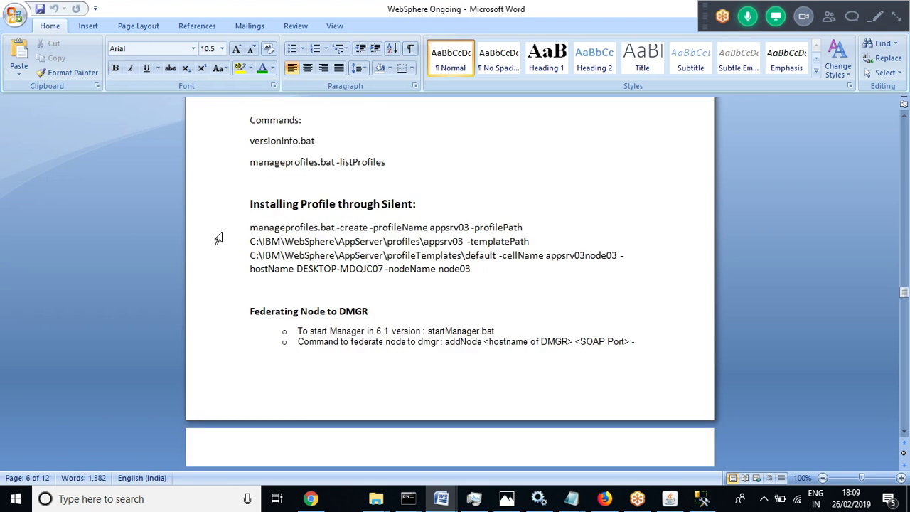
pyautogui.press('pagedown')
pyautogui.press('pagedown')
pyautogui.press('pagedown')
pyautogui.press('pagedown')
pyautogui.press('pagedown')
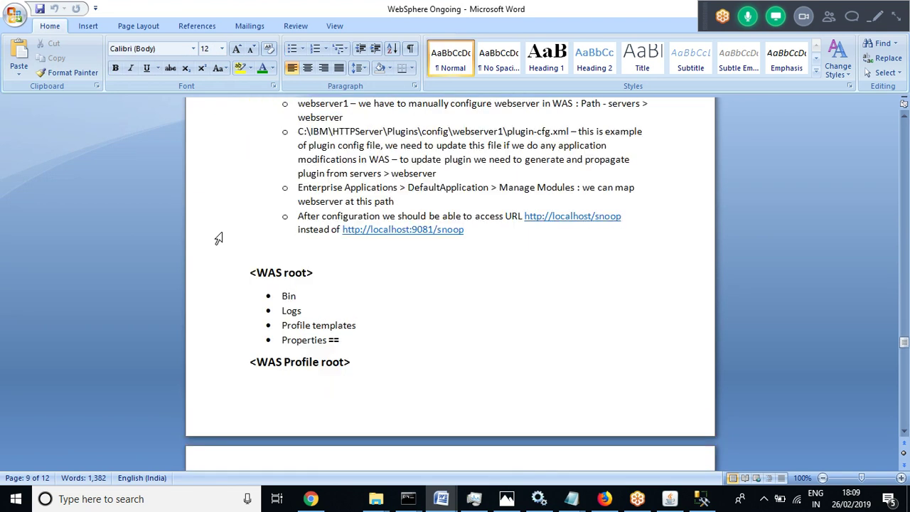
pyautogui.press('pagedown')
pyautogui.press('pagedown')
pyautogui.press('pagedown')
pyautogui.press('pagedown')
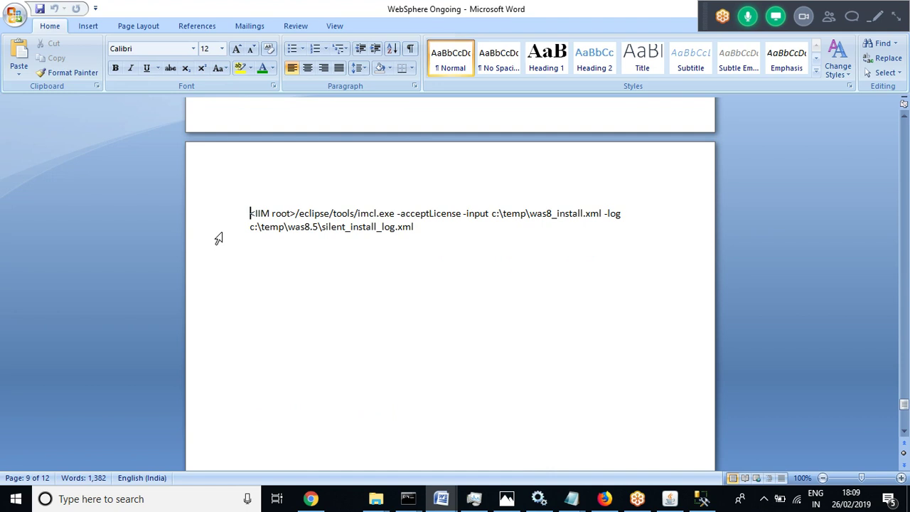
pyautogui.press('pageup')
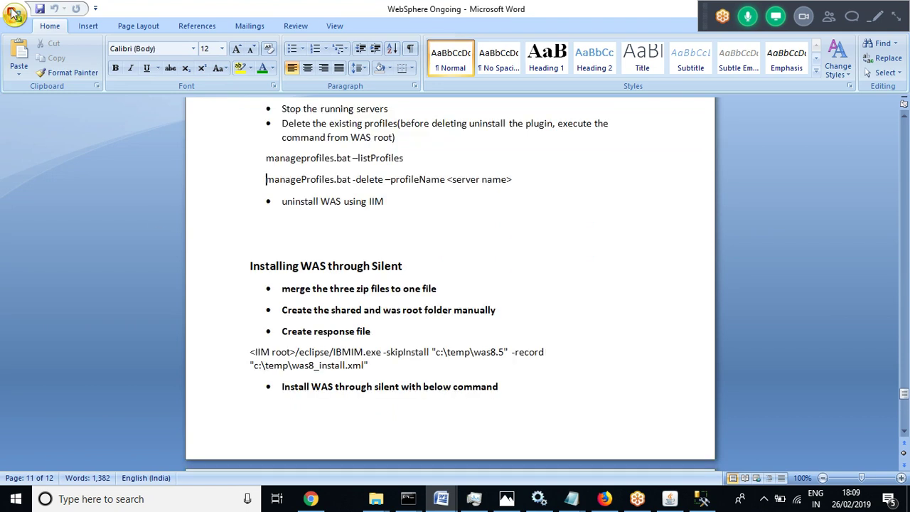
pyautogui.click(14, 14)
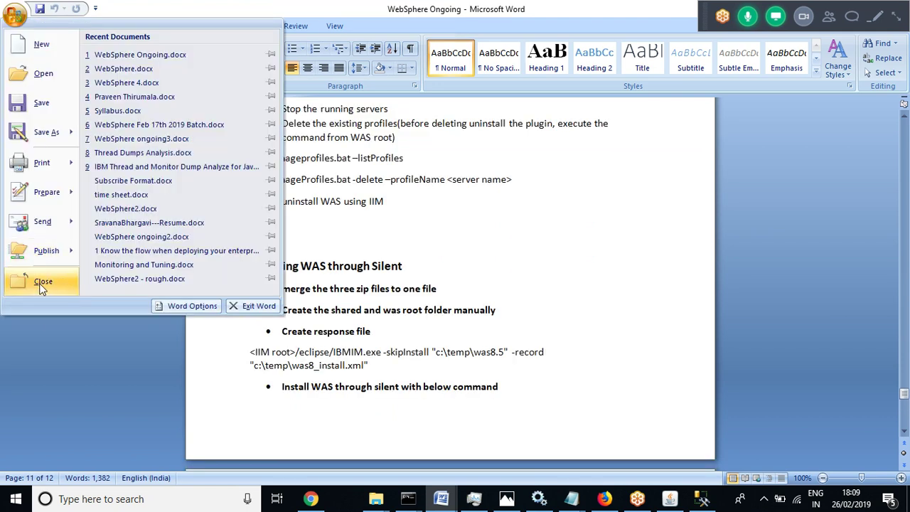
pyautogui.click(41, 286)
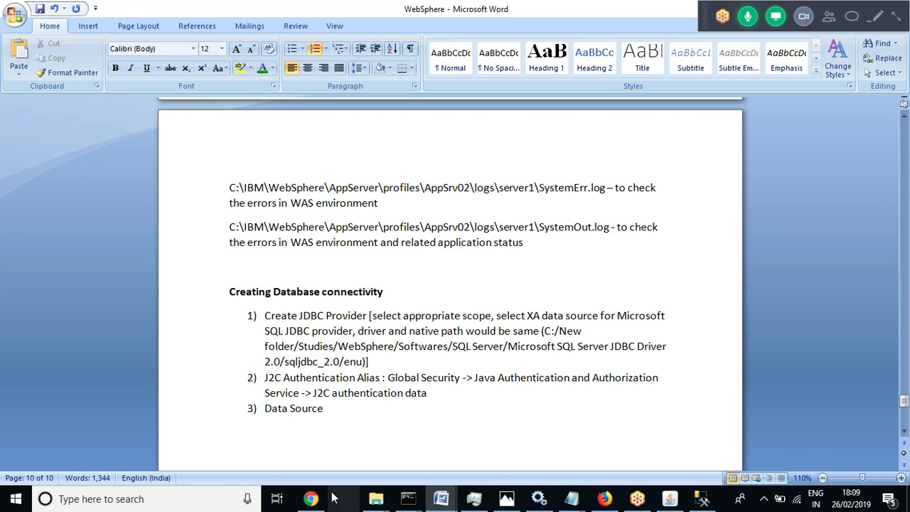
pyautogui.click(310, 500)
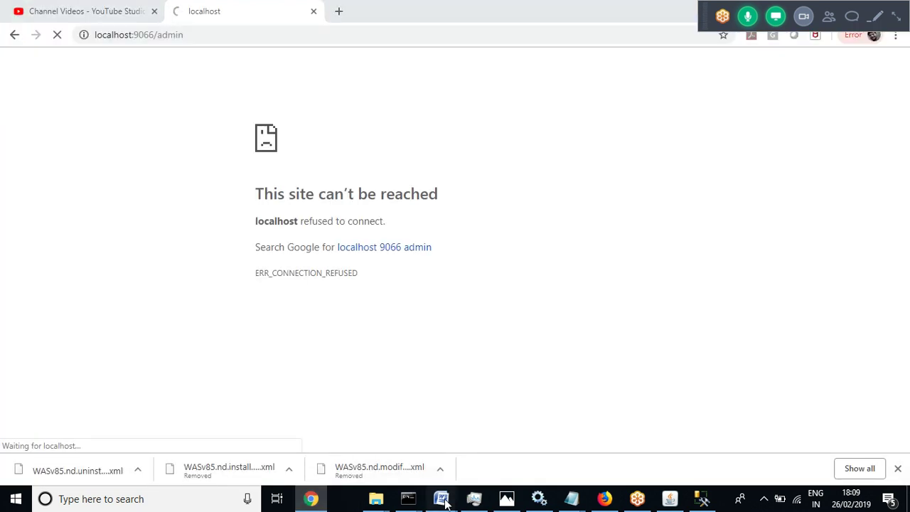
# Minimize the screen recorder window so Chrome's Integrated Solutions Console login page shows
pyautogui.moveTo(444, 503)
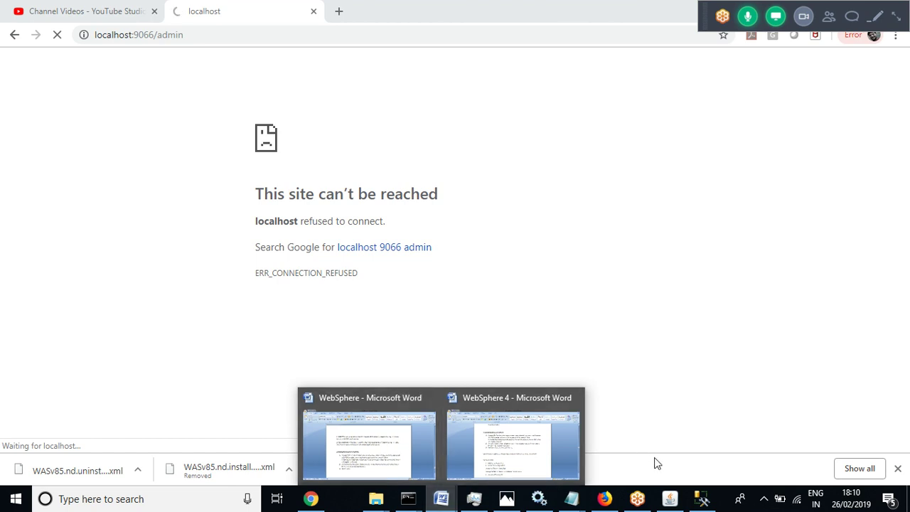
pyautogui.click(671, 501)
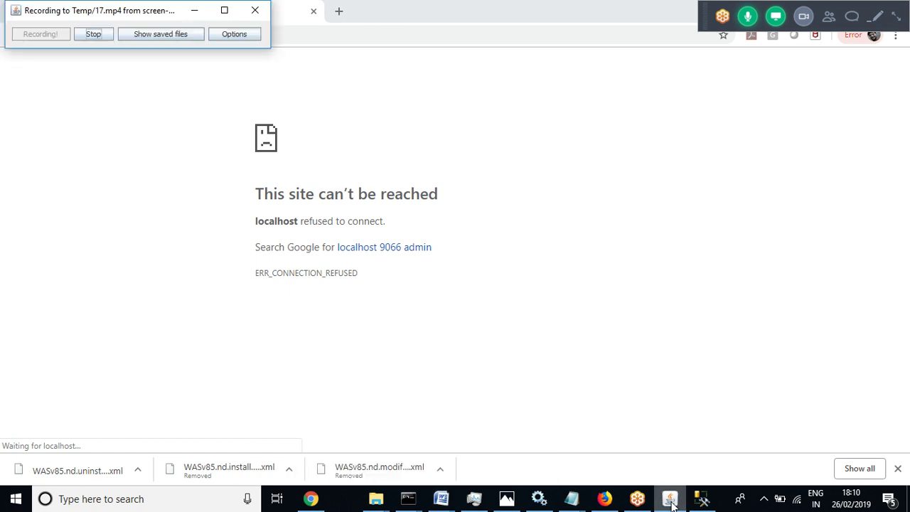
pyautogui.click(194, 11)
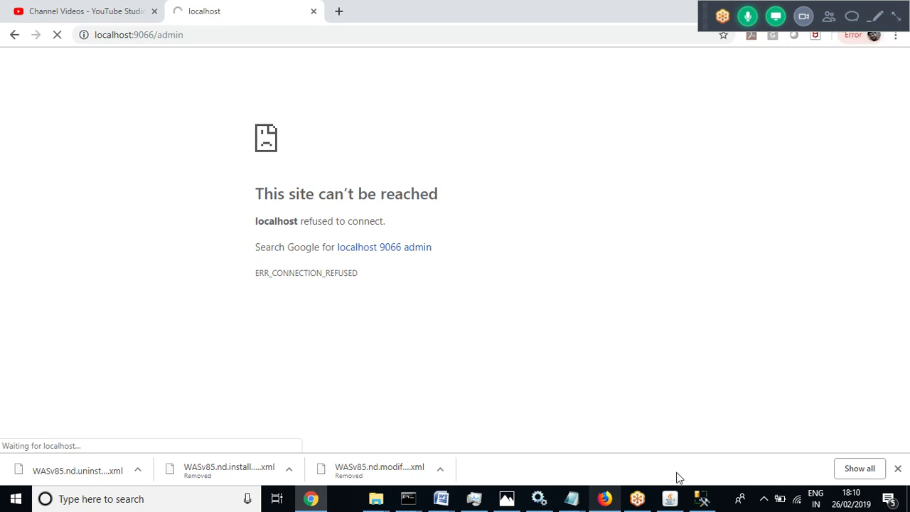
pyautogui.click(670, 499)
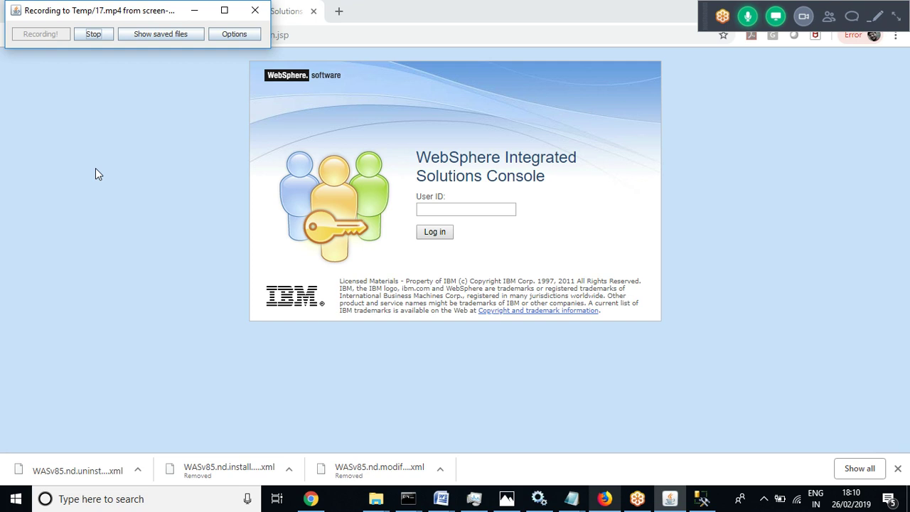
# Log in to the admin console and expand Resources > JDBC in the navigation tree
pyautogui.click(192, 10)
pyautogui.click(435, 235)
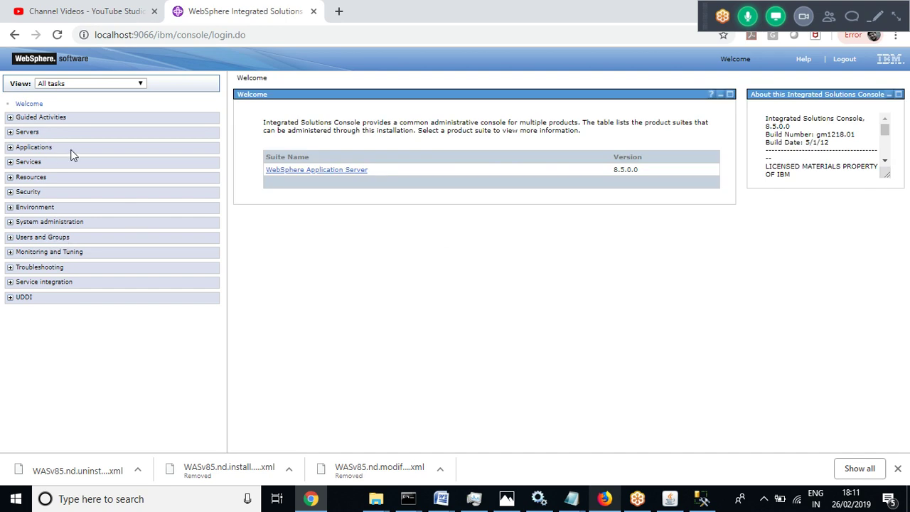
pyautogui.click(10, 178)
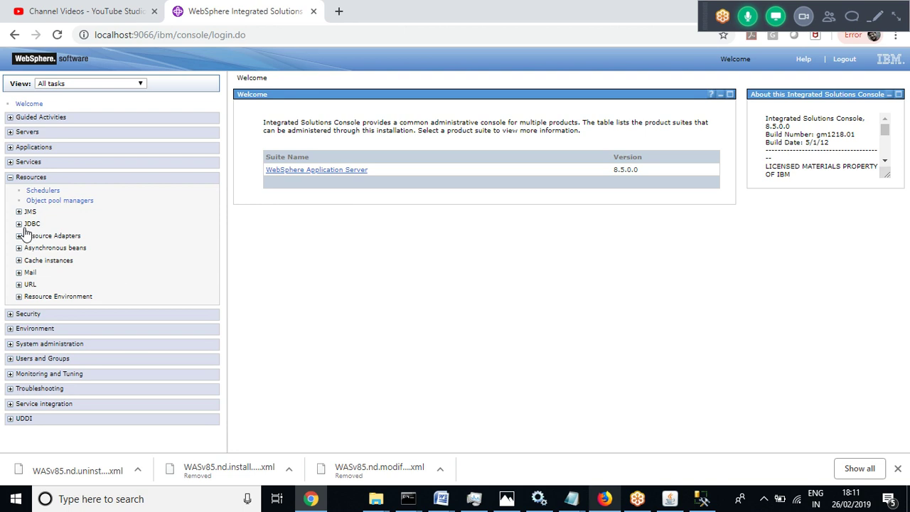
pyautogui.click(19, 225)
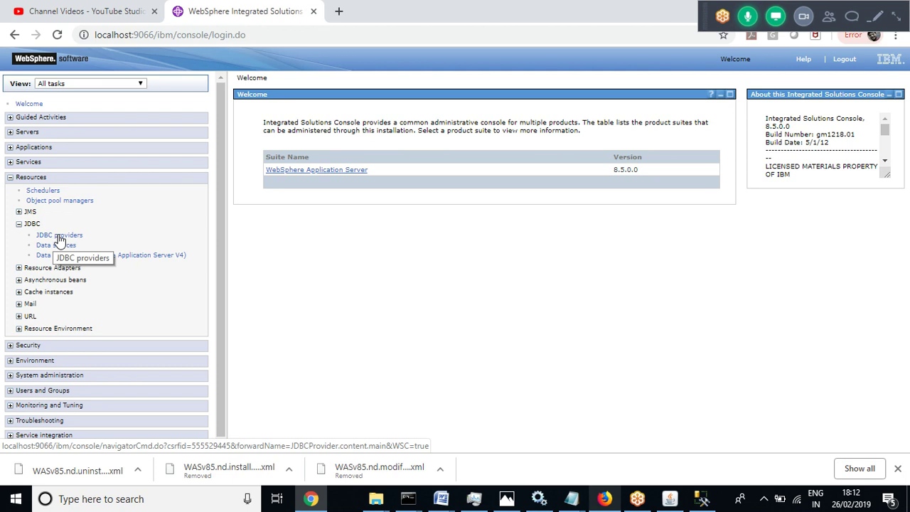
# Open JDBC providers, attempt New... under All scopes, and open the Scope list
pyautogui.click(65, 235)
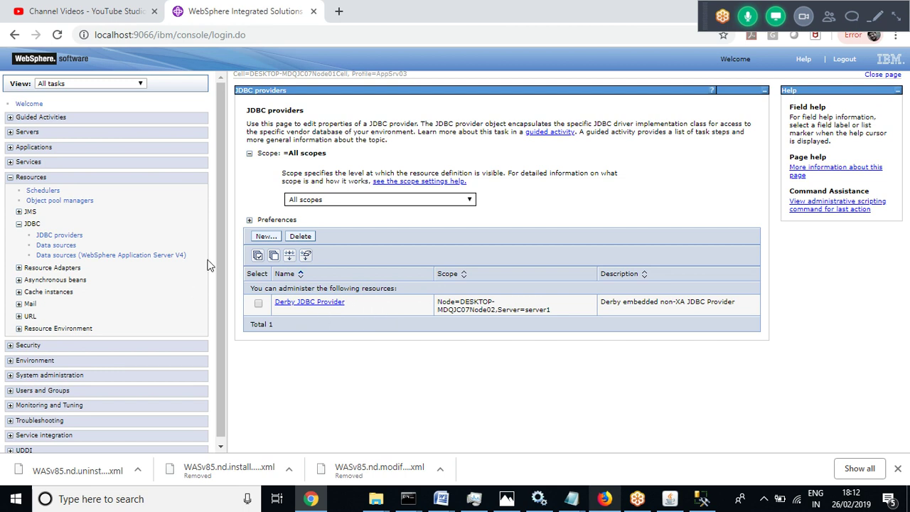
pyautogui.click(266, 237)
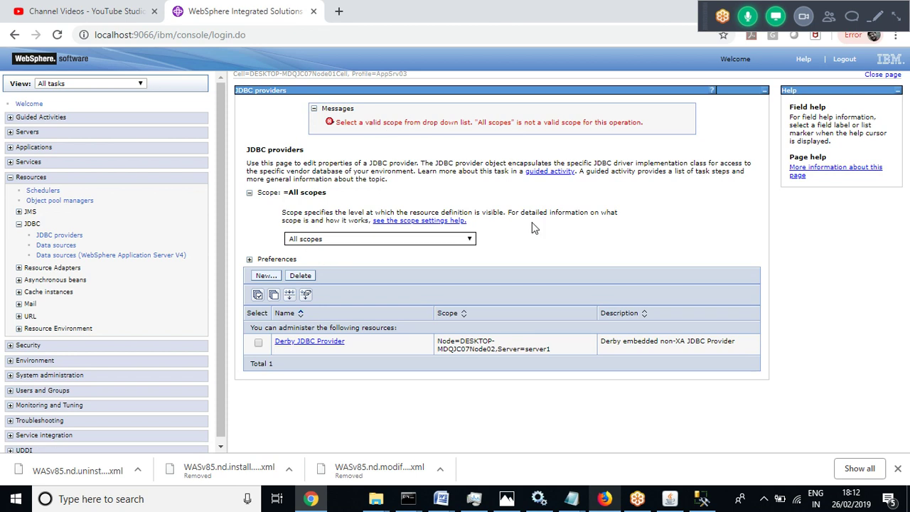
pyautogui.click(470, 241)
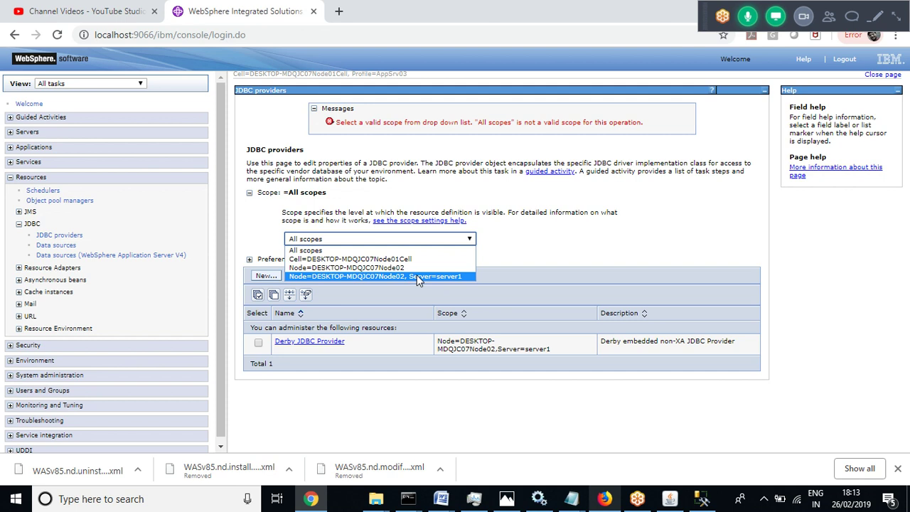
# Choose scope Node=DESKTOP-MDQJC07Node02, Server=server1 and start a new JDBC provider
pyautogui.click(417, 276)
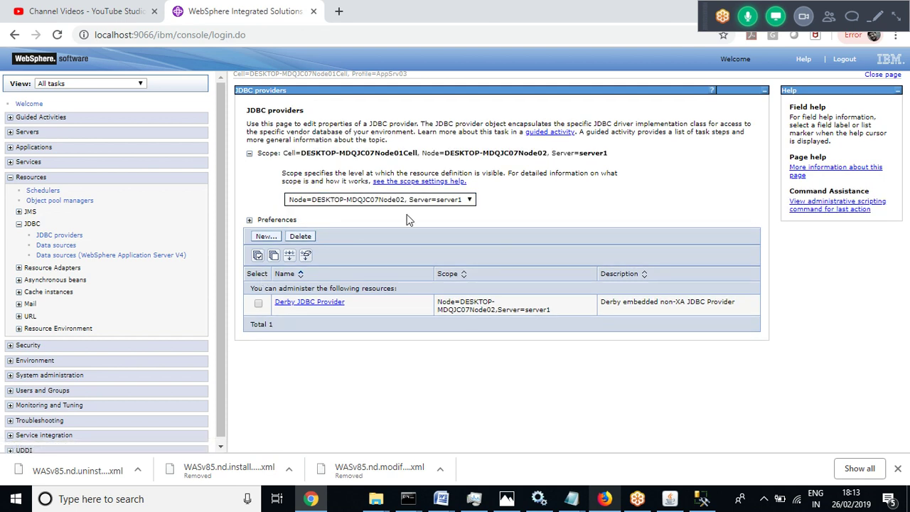
pyautogui.click(266, 237)
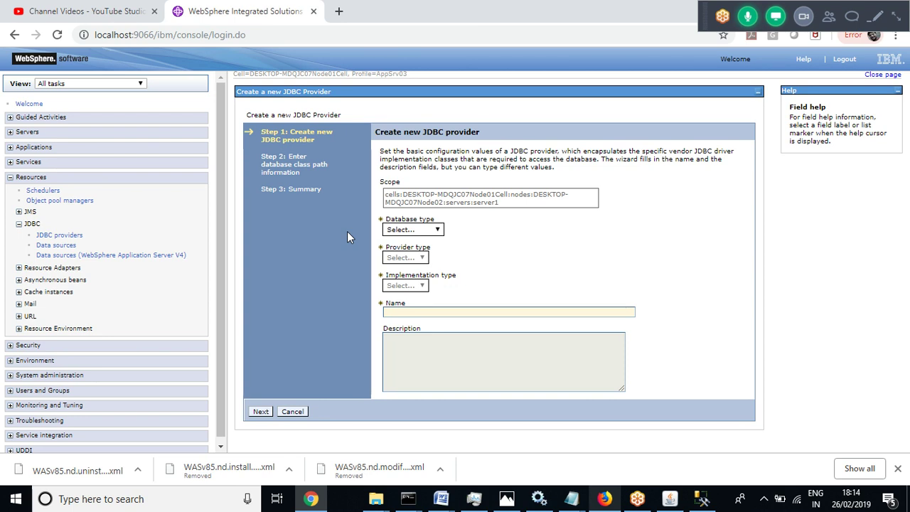
# Pick SQL Server as database type and Microsoft SQL Server JDBC Driver as provider type
pyautogui.click(439, 231)
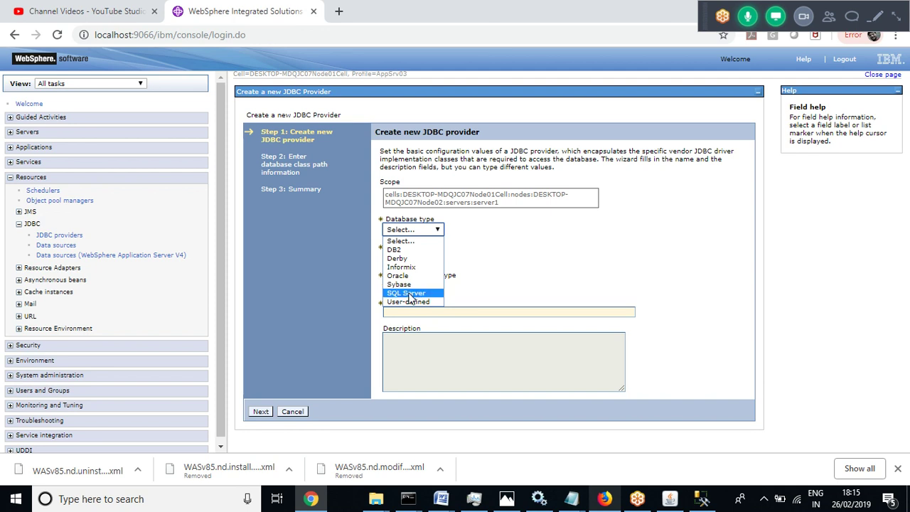
pyautogui.press('Escape')
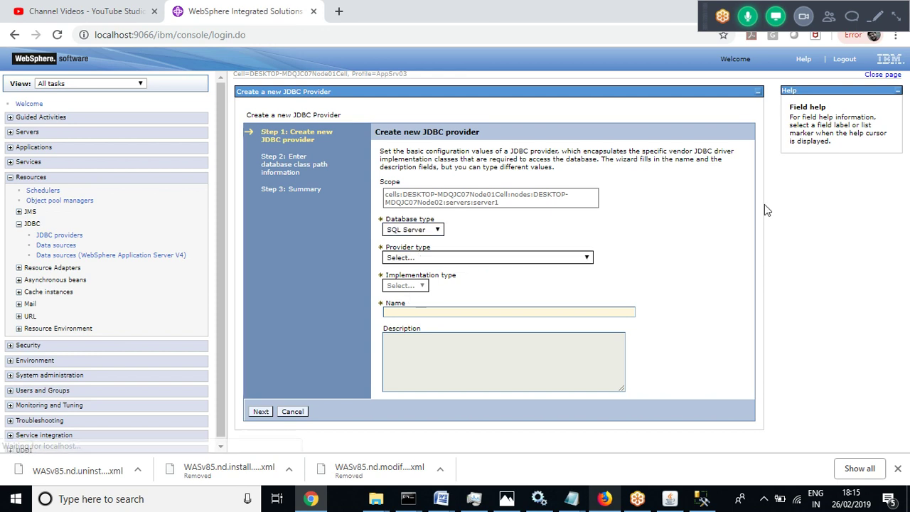
pyautogui.click(896, 18)
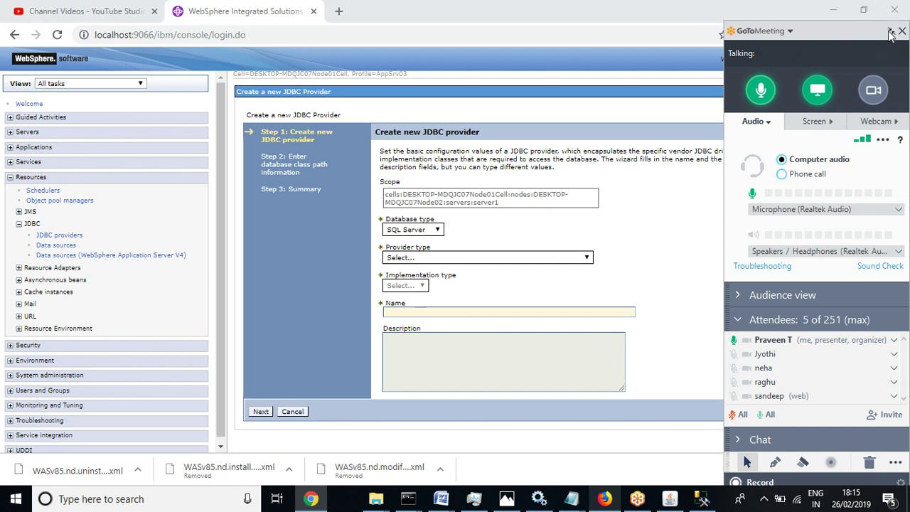
pyautogui.click(892, 33)
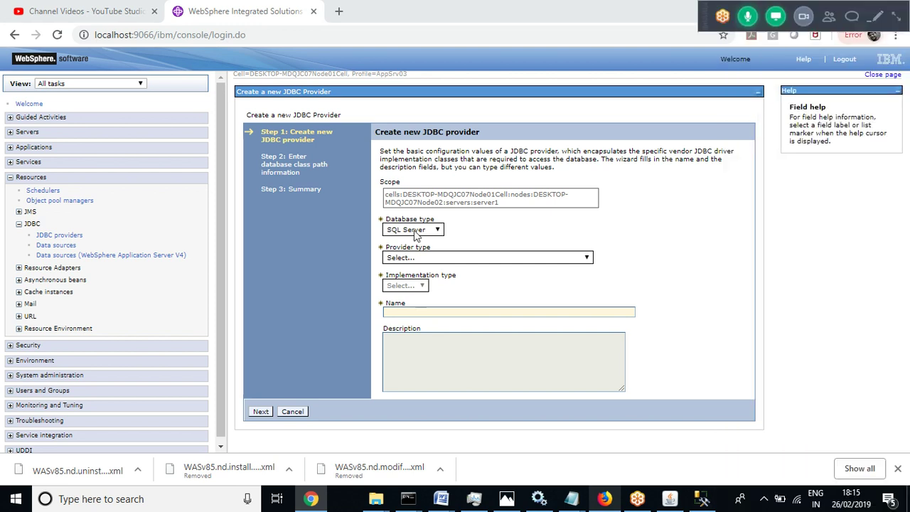
pyautogui.click(440, 258)
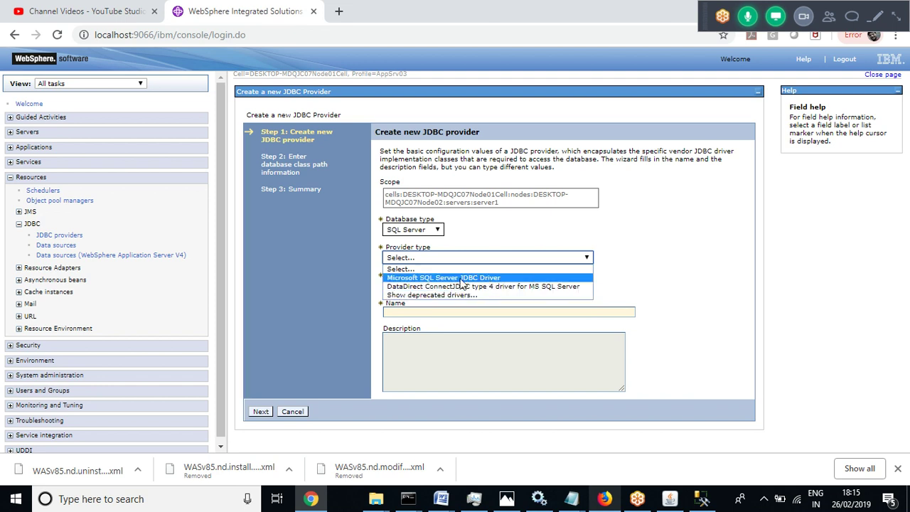
pyautogui.click(461, 278)
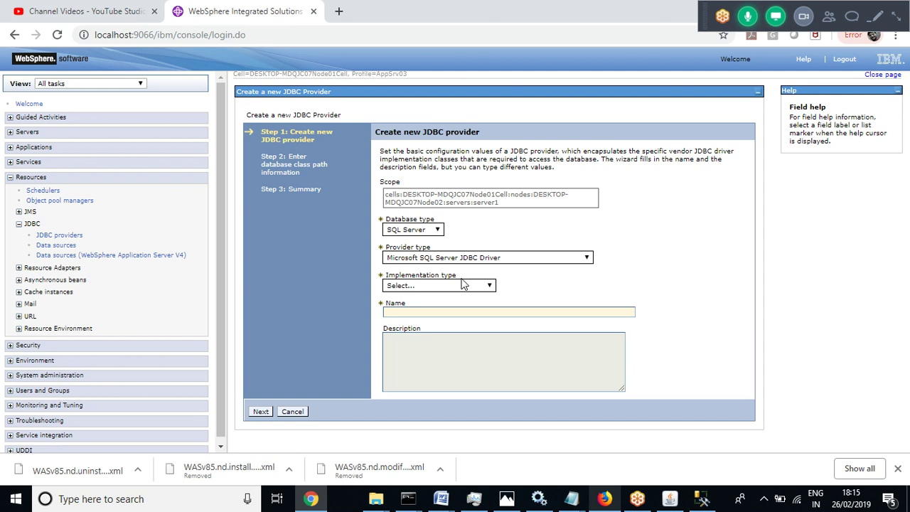
# Choose XA data source implementation, naming the provider Microsoft SQL Server JDBC Driver (XA)
pyautogui.moveTo(390, 276)
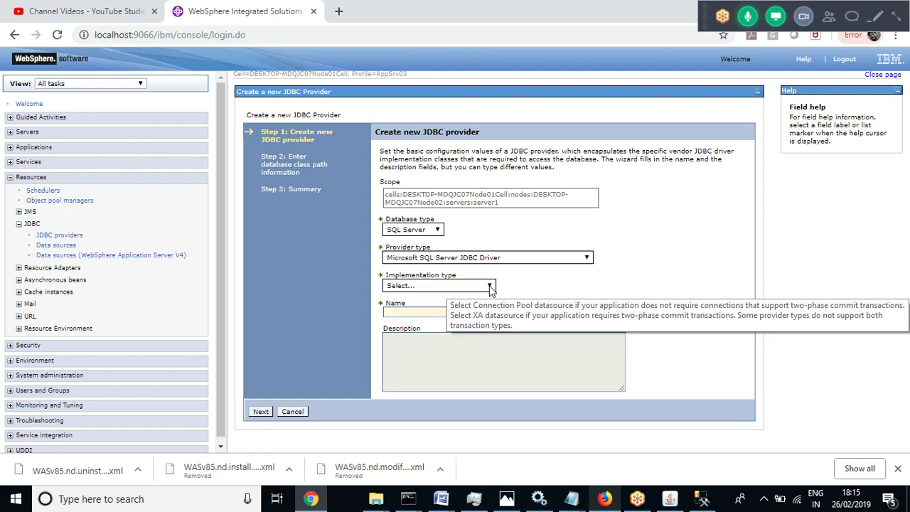
pyautogui.click(490, 286)
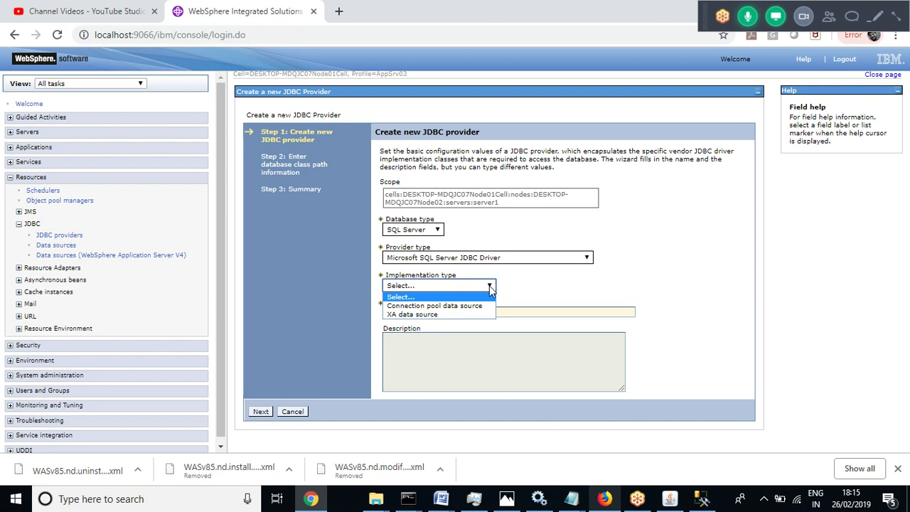
pyautogui.moveTo(444, 502)
pyautogui.click(500, 441)
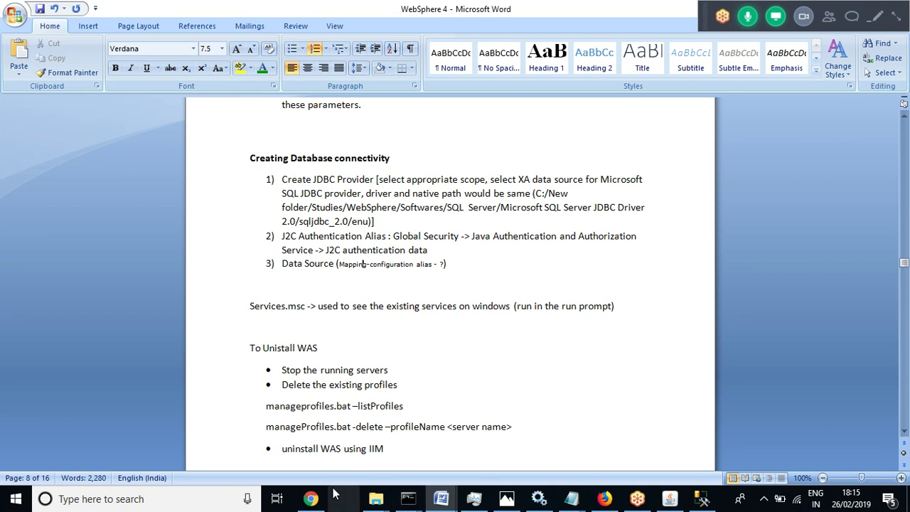
pyautogui.click(312, 500)
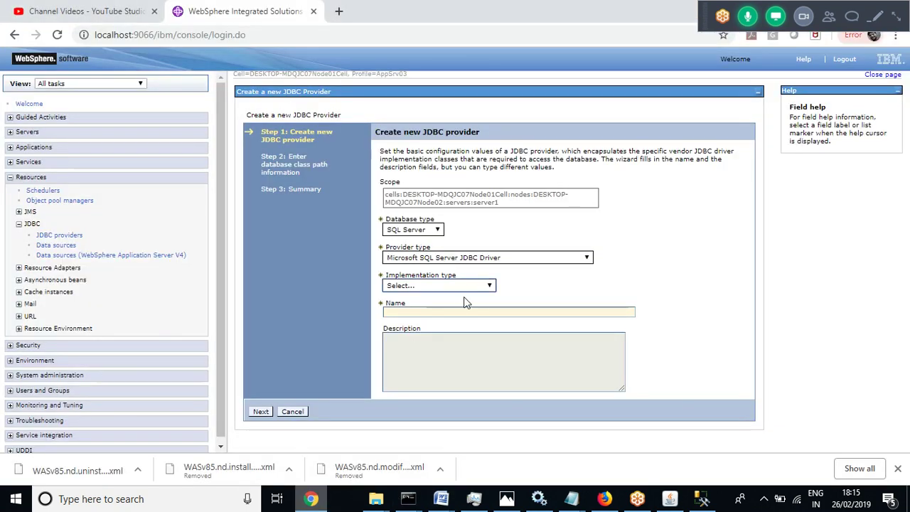
pyautogui.click(482, 288)
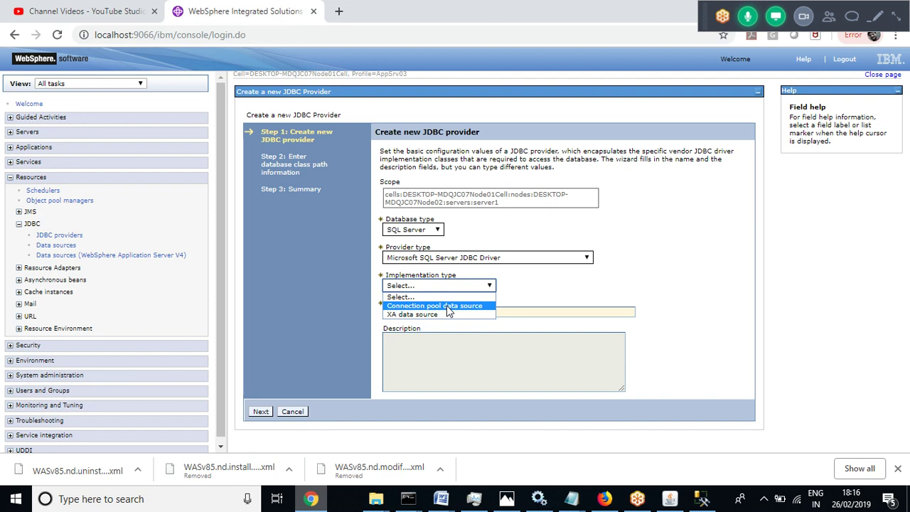
pyautogui.click(406, 315)
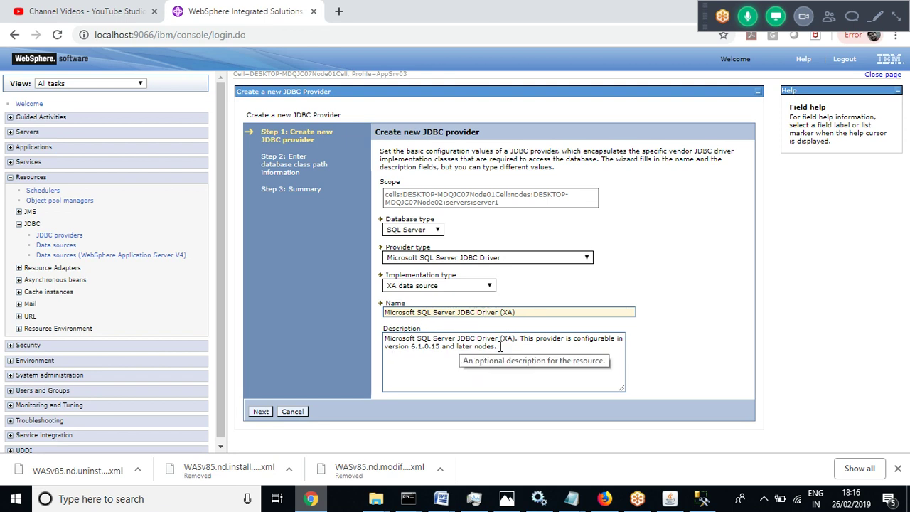
# Advance to step 2 and inspect the class path ${MICROSOFT_JDBC_DRIVER_PATH}/sqljdbc4.jar
pyautogui.click(261, 412)
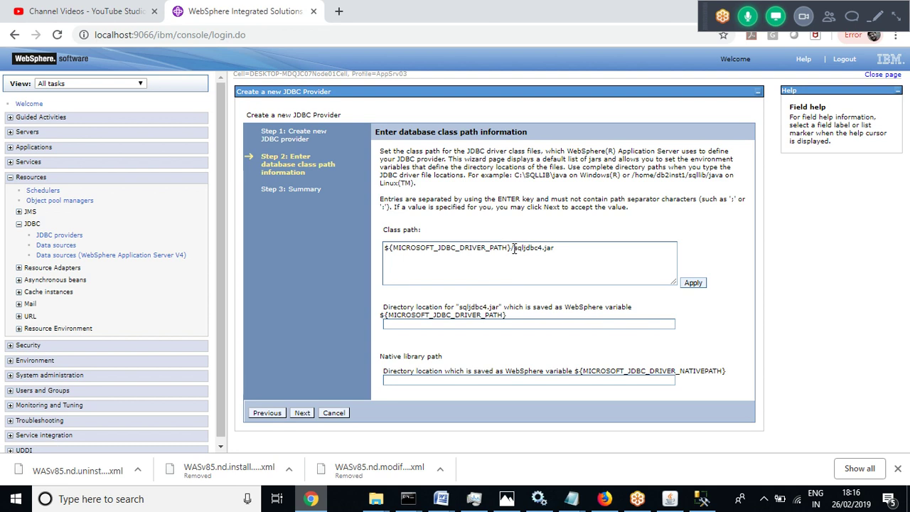
pyautogui.click(431, 247)
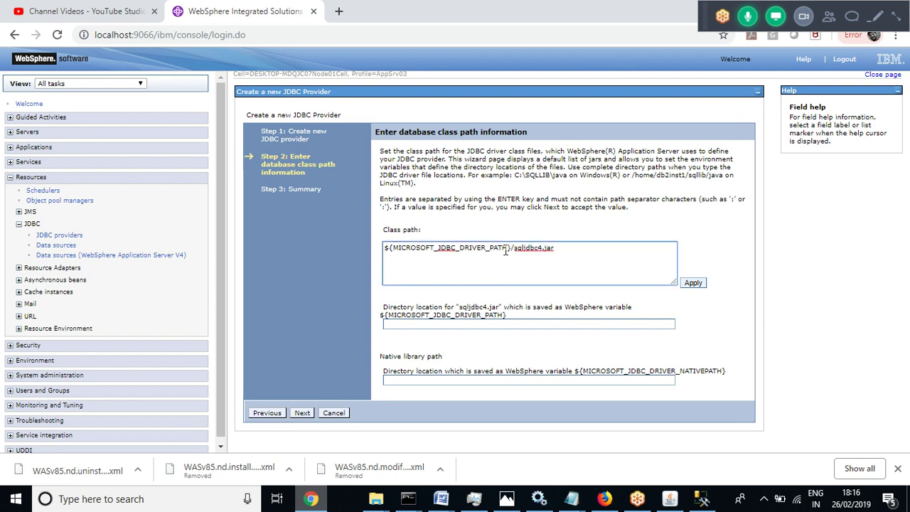
pyautogui.moveTo(507, 248); pyautogui.dragTo(396, 252)
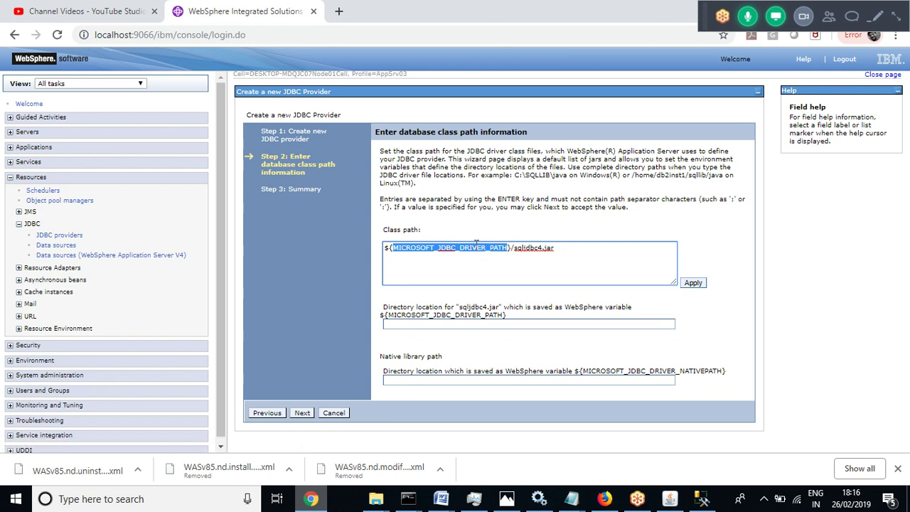
pyautogui.click(488, 250)
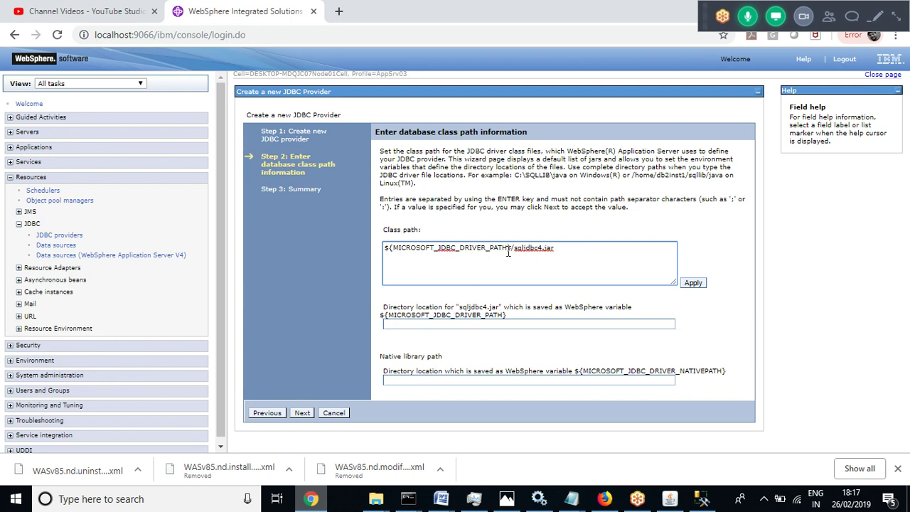
pyautogui.moveTo(557, 250); pyautogui.dragTo(519, 252)
pyautogui.click(561, 251)
# Select the blank directory location field and turn to the Word notes for the path
pyautogui.click(416, 324)
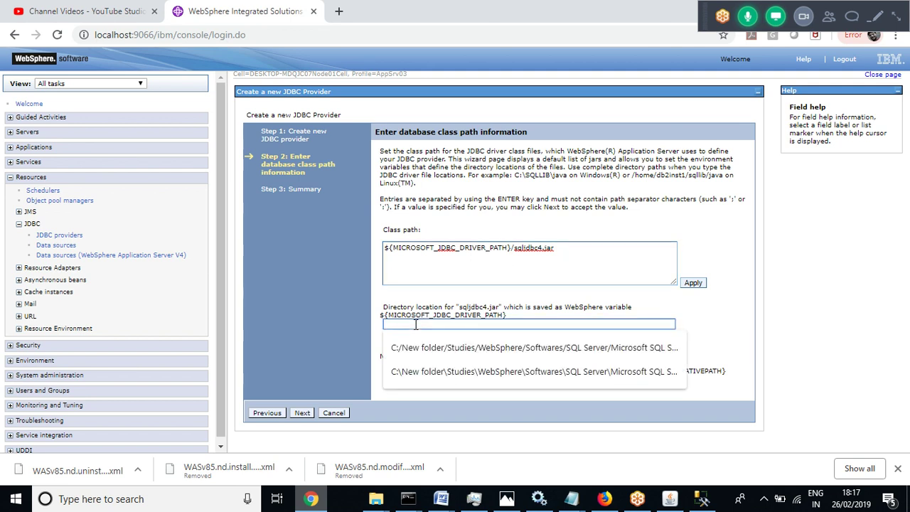
pyautogui.click(834, 324)
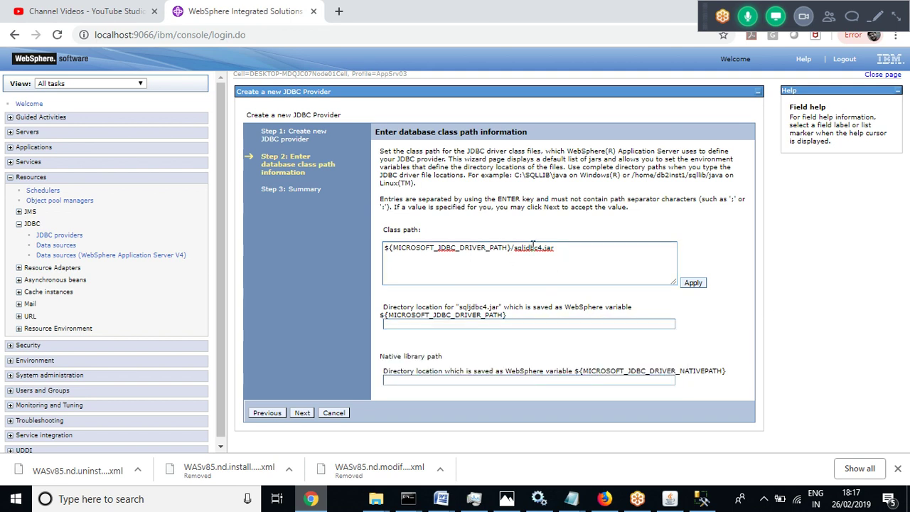
pyautogui.click(442, 500)
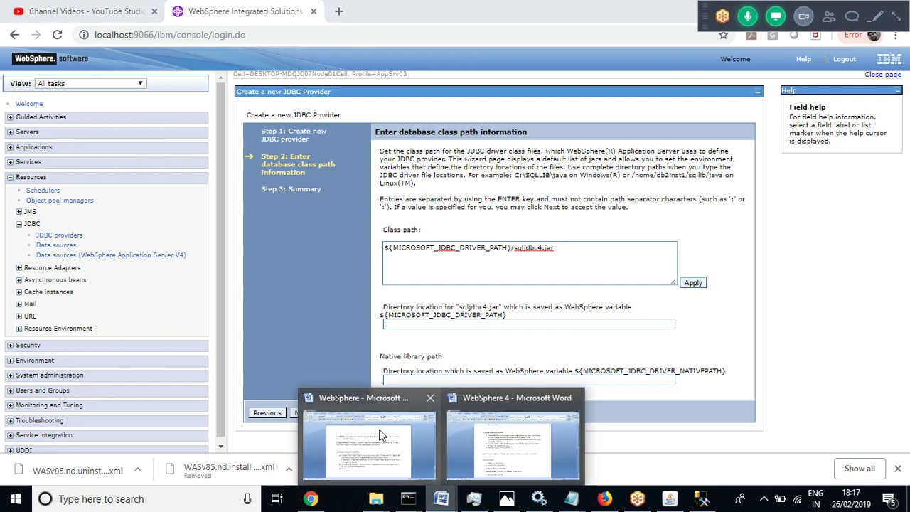
# Copy item 1's driver folder path ending sqljdbc_2.0/enu from the WebSphere notes
pyautogui.click(374, 429)
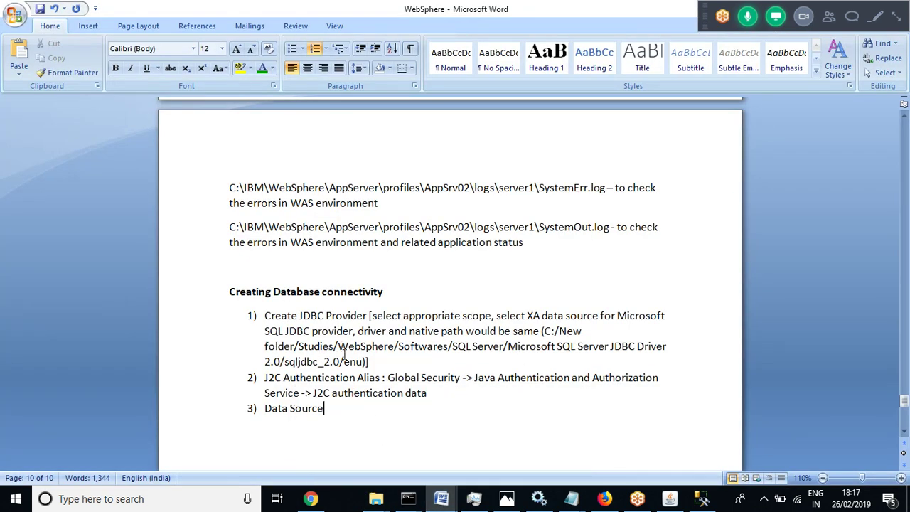
pyautogui.moveTo(363, 362); pyautogui.dragTo(547, 338)
pyautogui.hotkey('ctrl', 'c')
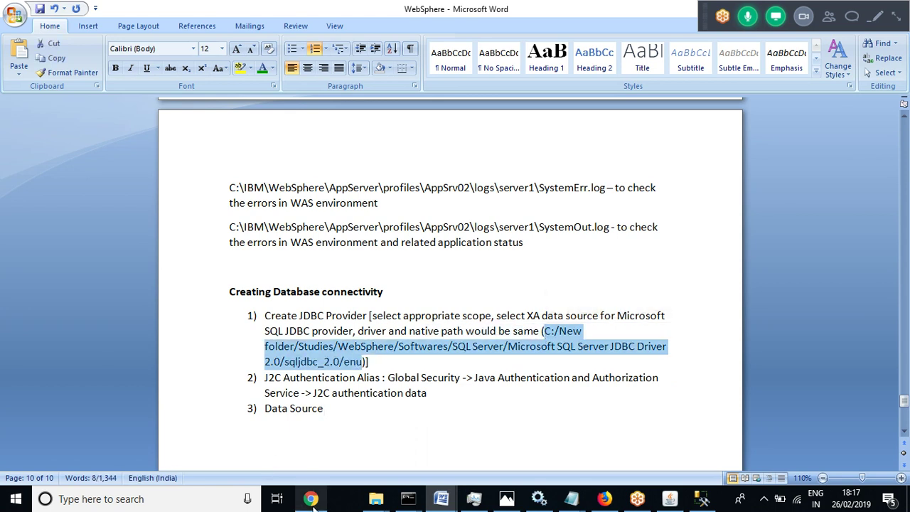
pyautogui.click(377, 500)
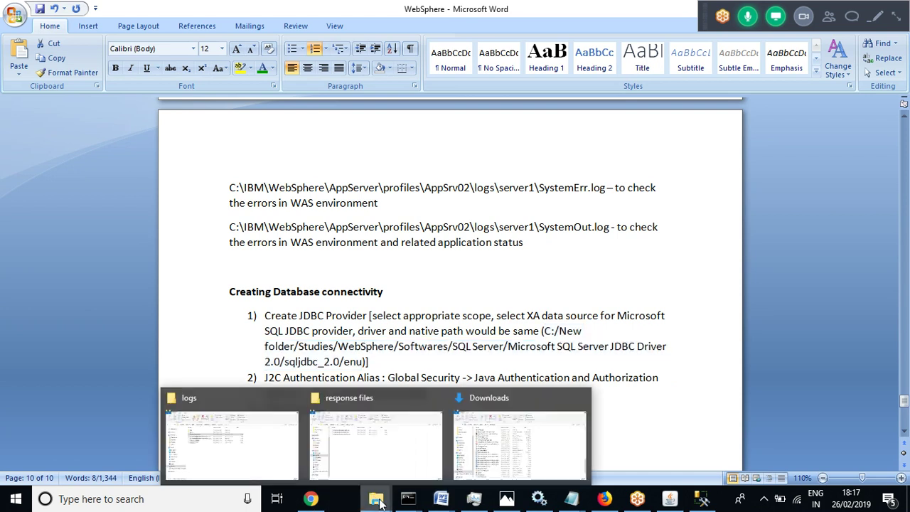
# Go to the pasted enu driver folder holding sqljdbc4.jar and select its full address
pyautogui.click(376, 451)
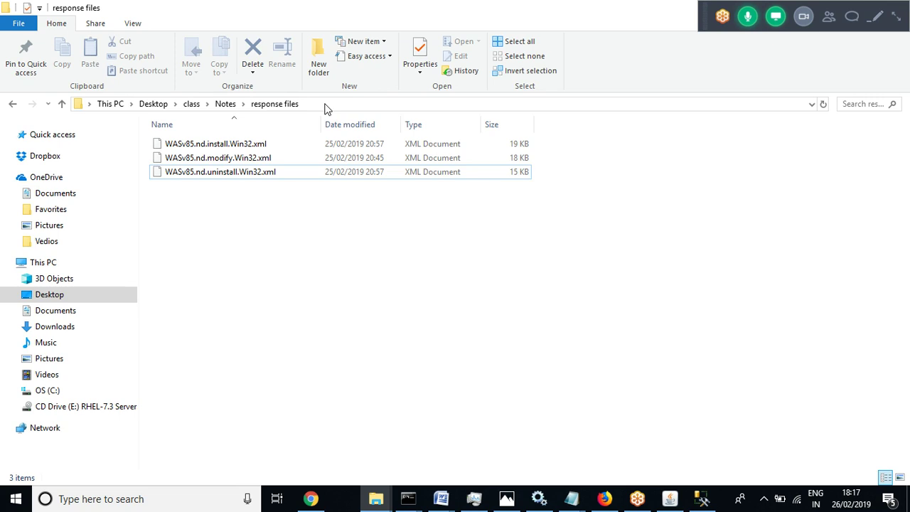
pyautogui.click(324, 107)
pyautogui.hotkey('ctrl', 'v')
pyautogui.hotkey('ctrl', 'a')
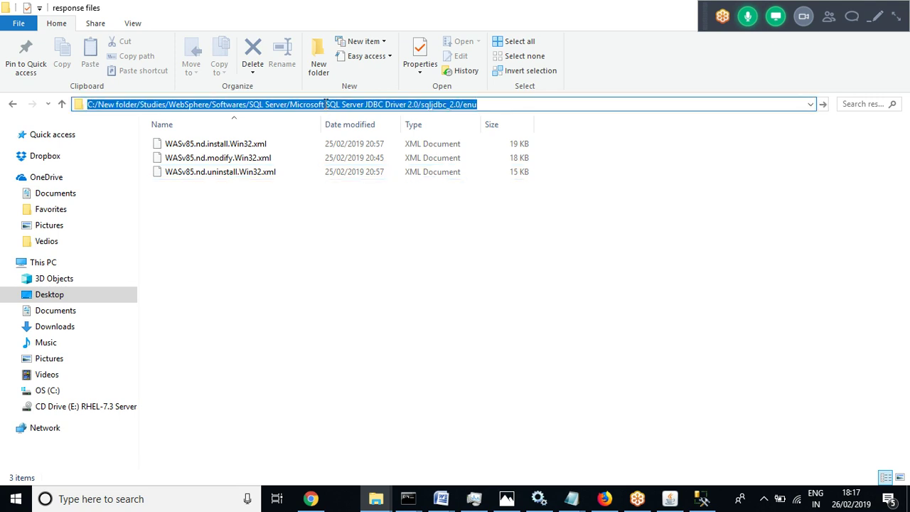
pyautogui.press('Return')
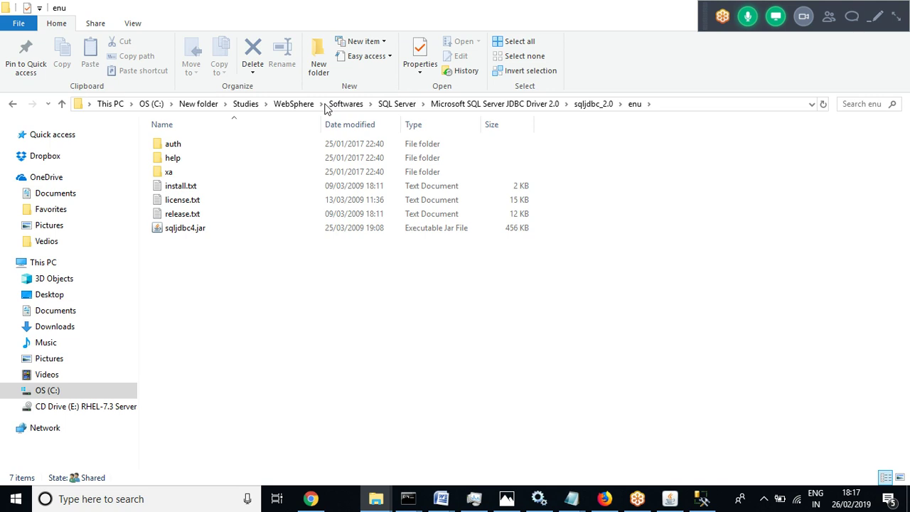
pyautogui.moveTo(217, 280); pyautogui.dragTo(171, 140)
pyautogui.click(328, 301)
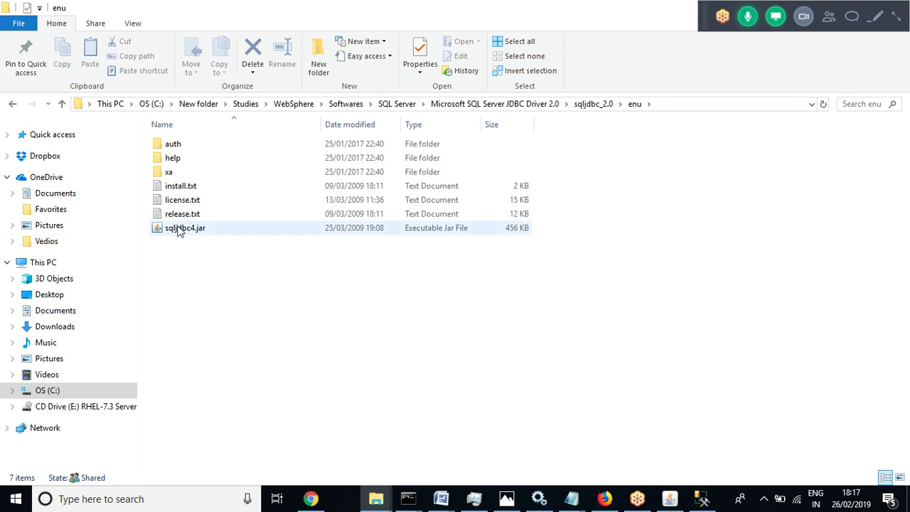
pyautogui.click(671, 104)
pyautogui.hotkey('ctrl', 'c')
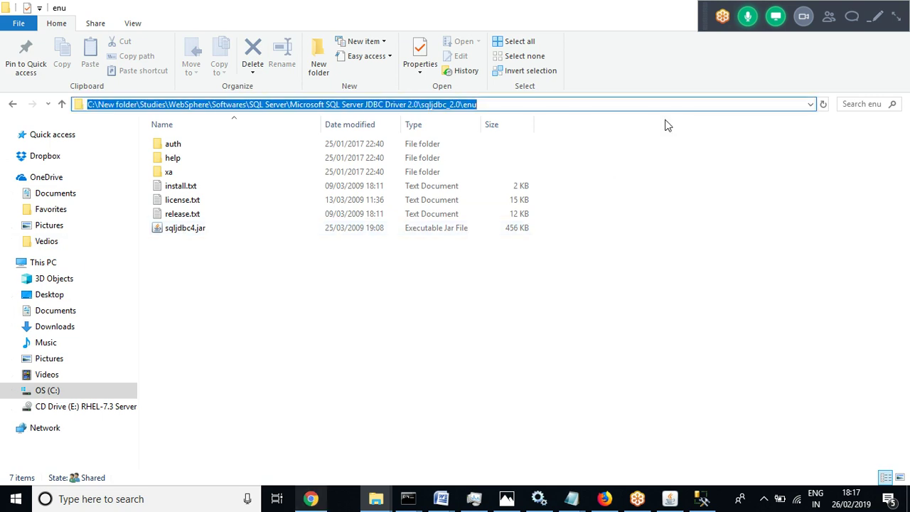
pyautogui.click(446, 500)
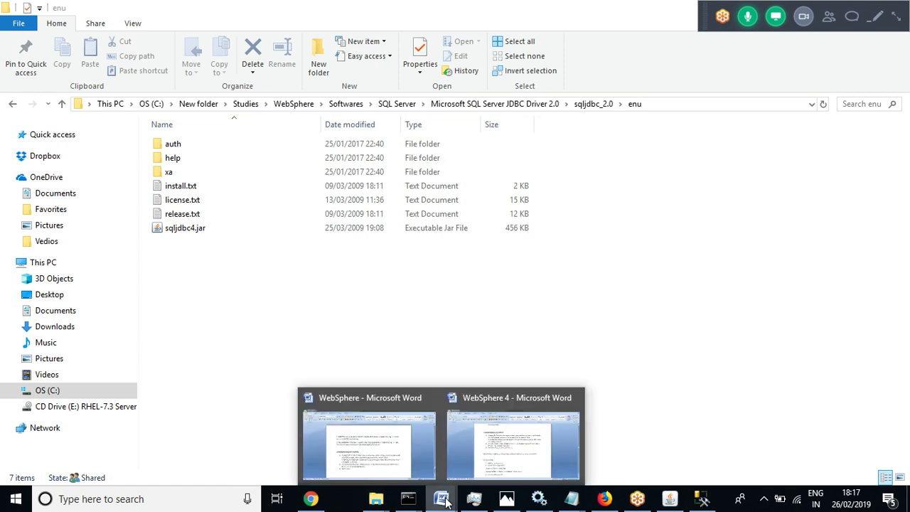
# In the WebSphere 4 Word notes, highlight the line saying driver and native path would be the same
pyautogui.click(514, 440)
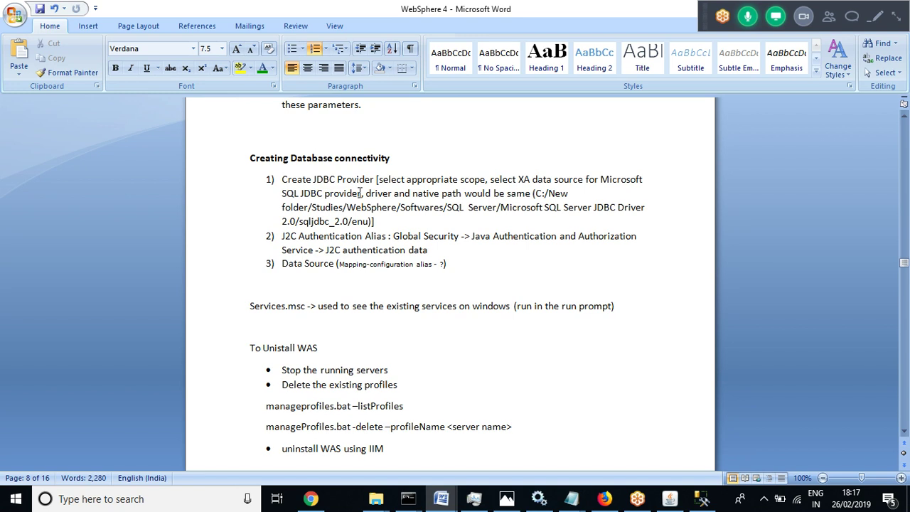
pyautogui.moveTo(366, 193); pyautogui.dragTo(522, 194)
# Set both Directory location and Native library path to the C:\New folder\...\sqljdbc_2.0\enu driver folder
pyautogui.click(312, 502)
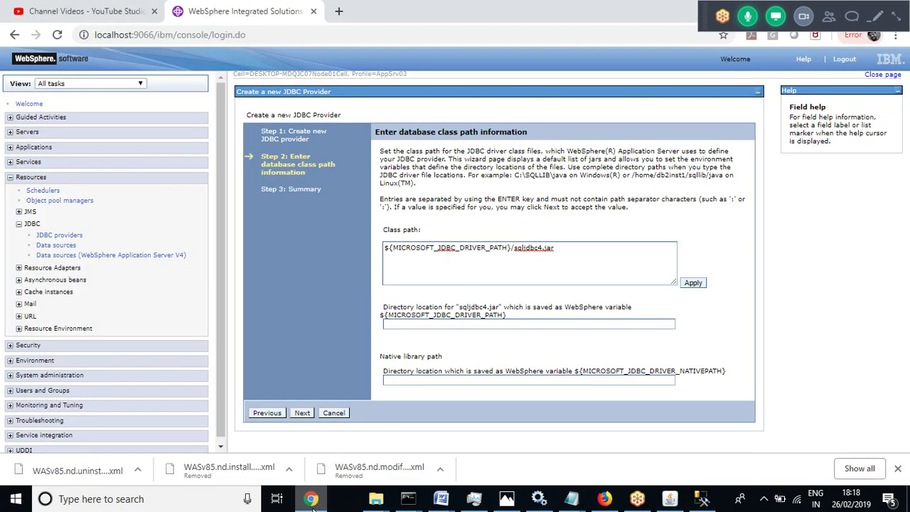
pyautogui.click(486, 323)
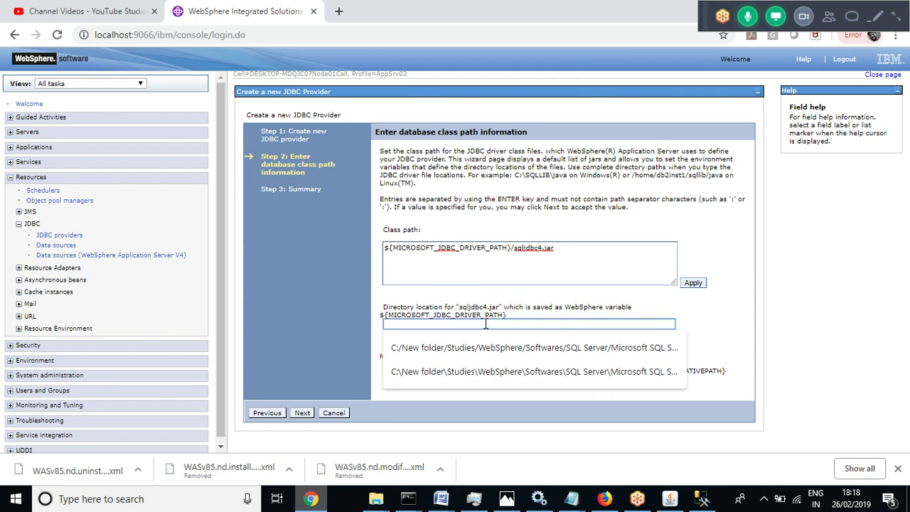
pyautogui.click(462, 371)
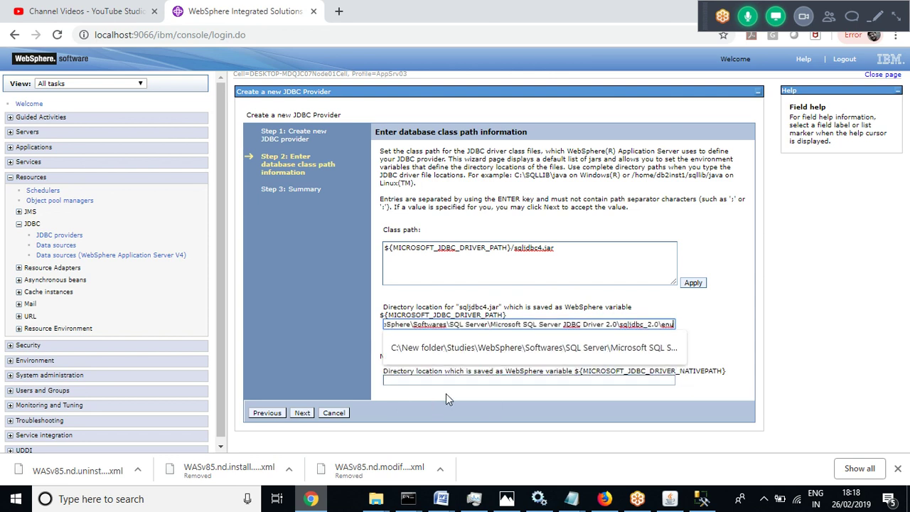
pyautogui.click(883, 370)
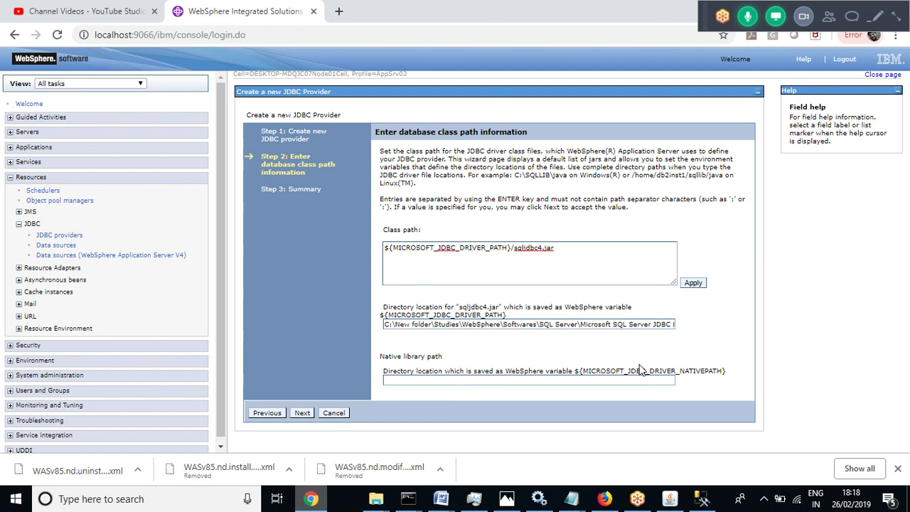
pyautogui.click(410, 380)
pyautogui.hotkey('ctrl', 'v')
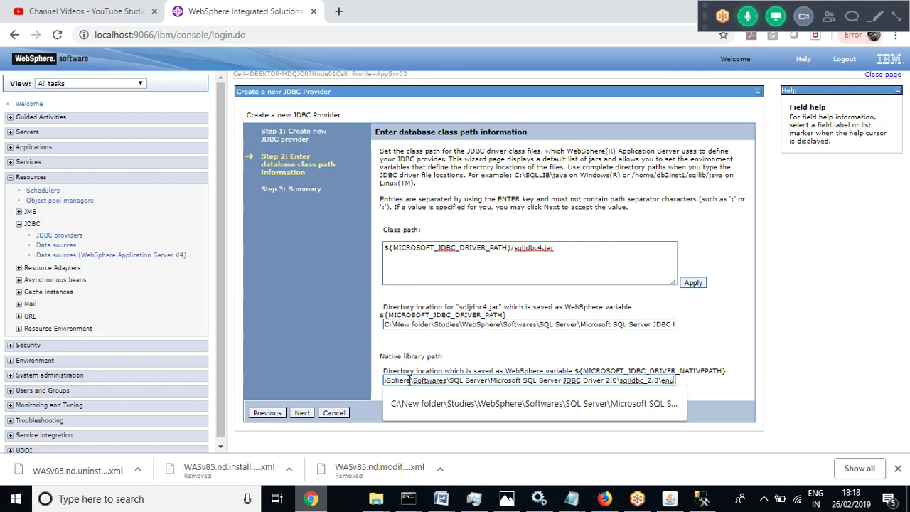
pyautogui.click(864, 284)
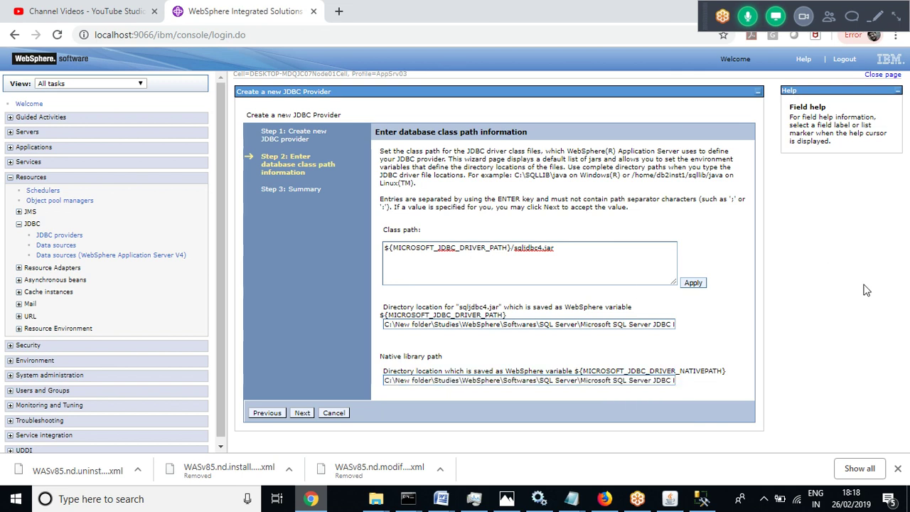
# Finish the wizard via its summary and save the Microsoft SQL Server JDBC Driver (XA) provider to master configuration
pyautogui.click(302, 414)
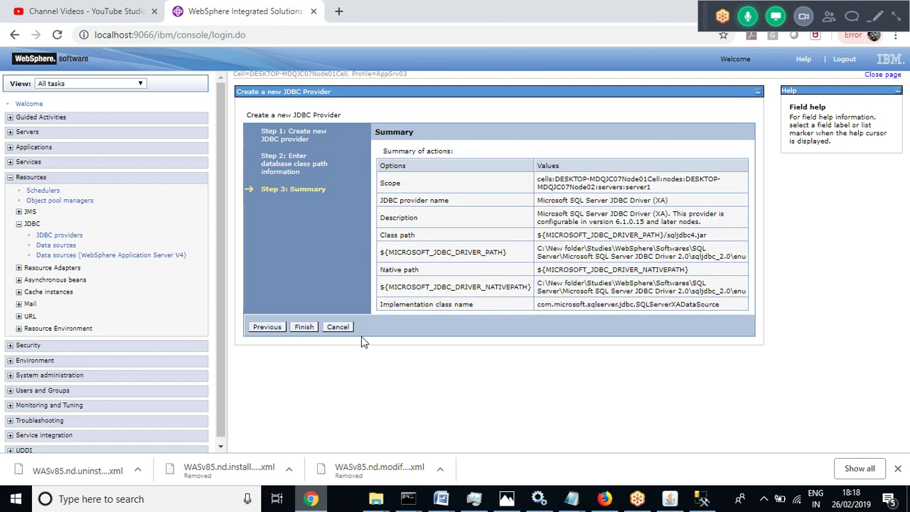
pyautogui.click(303, 327)
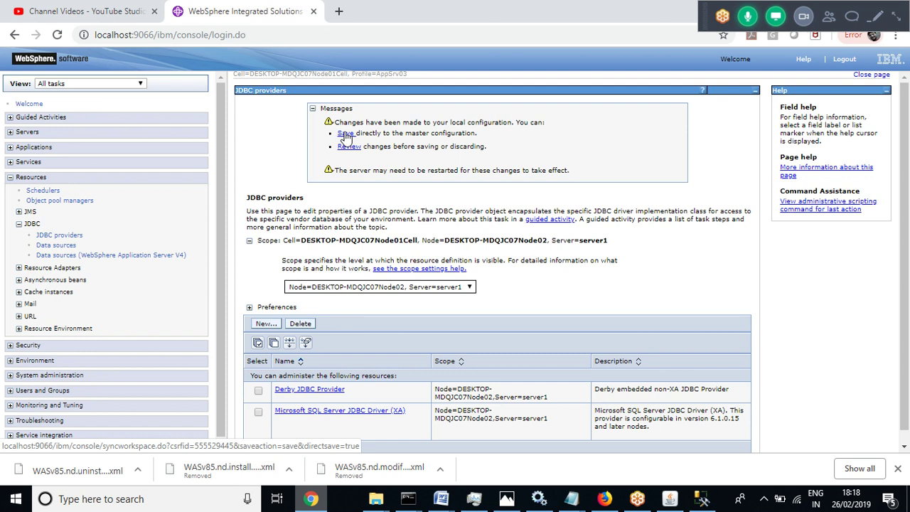
pyautogui.click(346, 133)
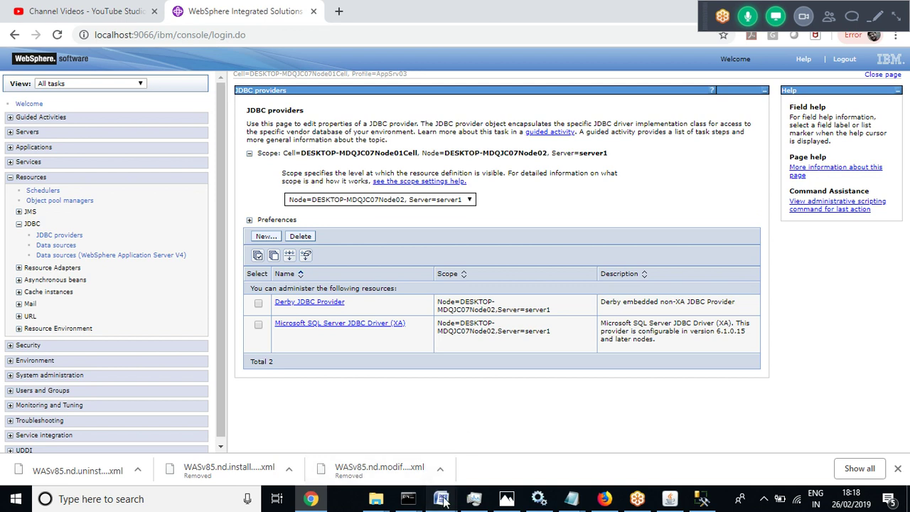
pyautogui.moveTo(443, 501)
pyautogui.click(512, 437)
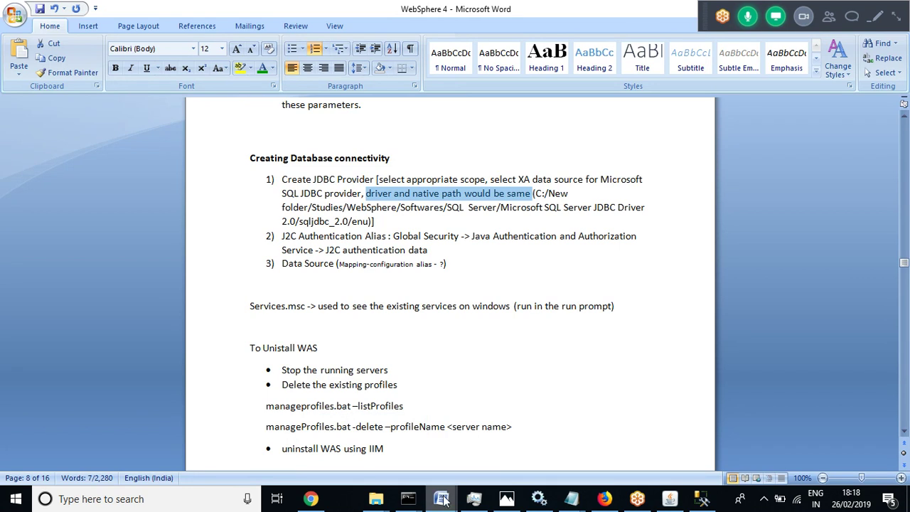
pyautogui.click(370, 444)
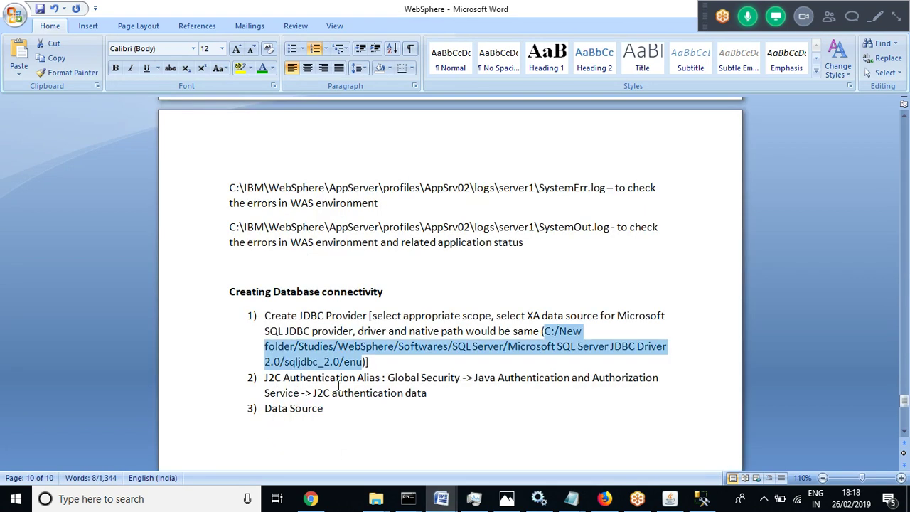
pyautogui.click(345, 393)
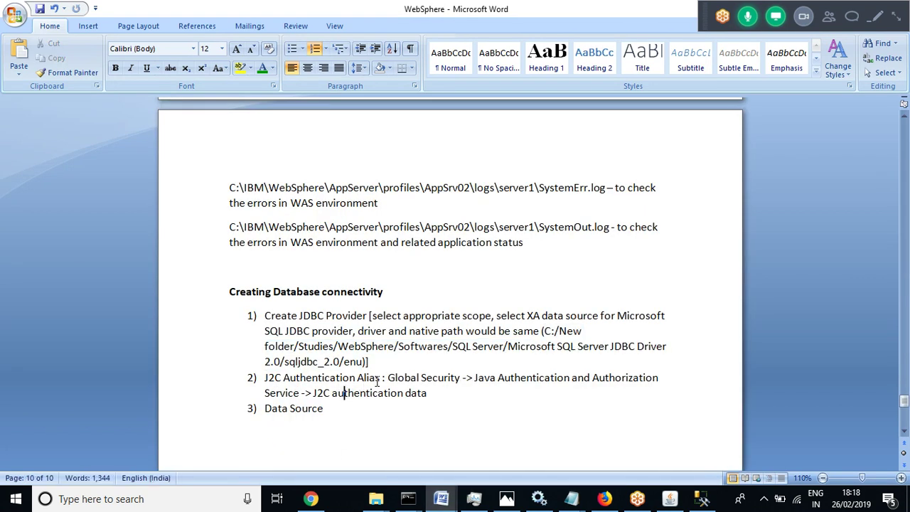
pyautogui.moveTo(382, 381); pyautogui.dragTo(265, 379)
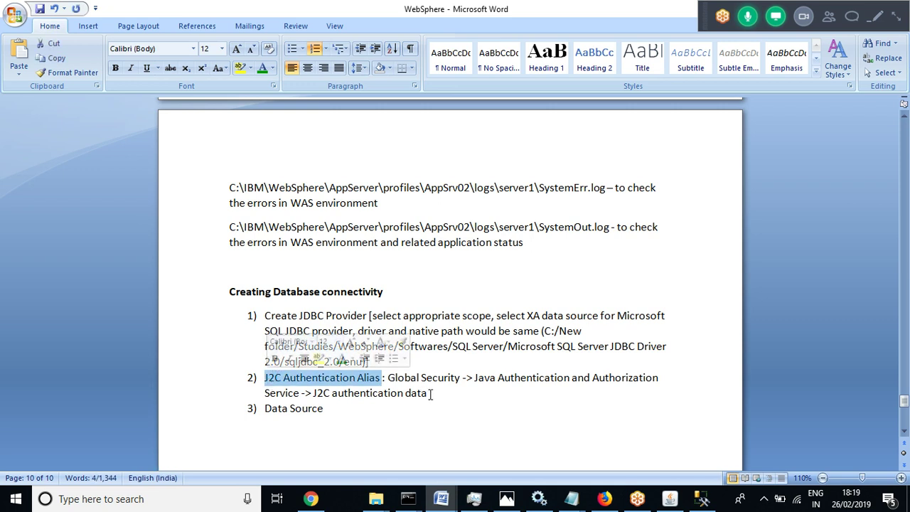
pyautogui.moveTo(431, 395); pyautogui.dragTo(397, 378)
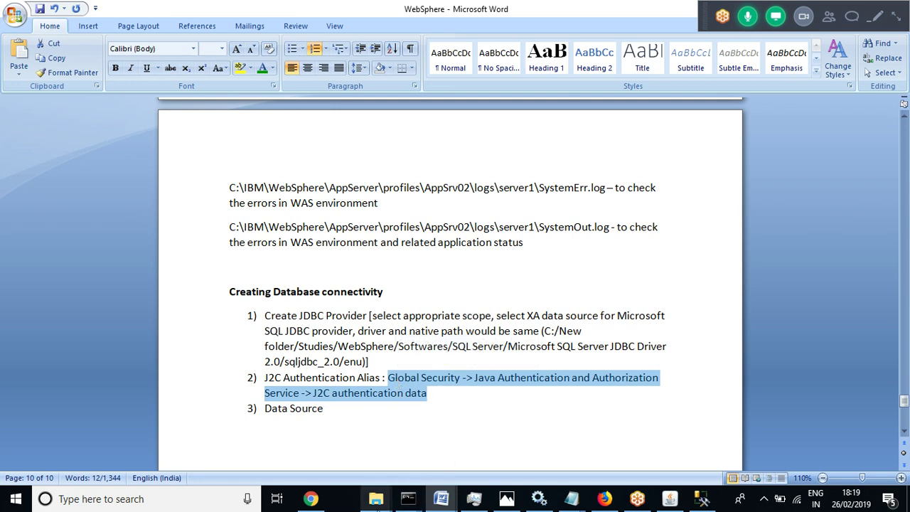
pyautogui.click(311, 499)
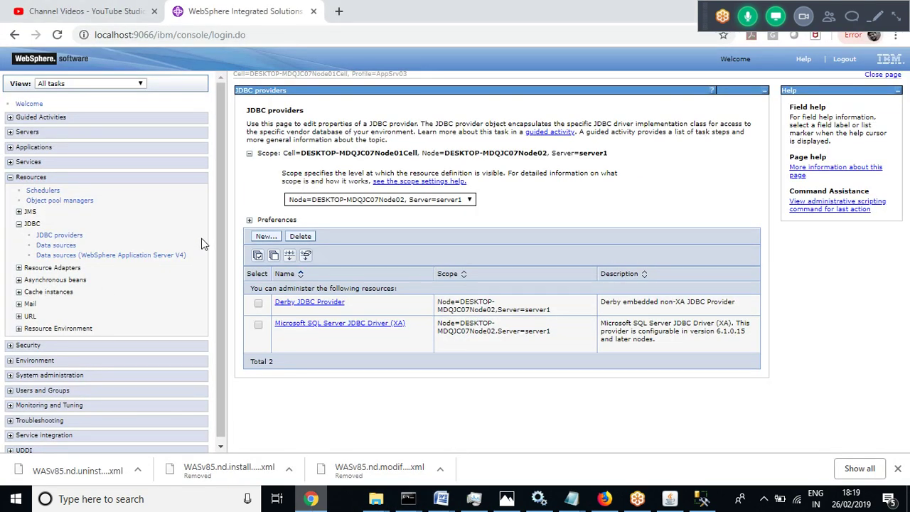
# Go through Security > Global security > Java Authentication and Authorization Service to the empty J2C authentication data list
pyautogui.scroll(-1, 219, 229)
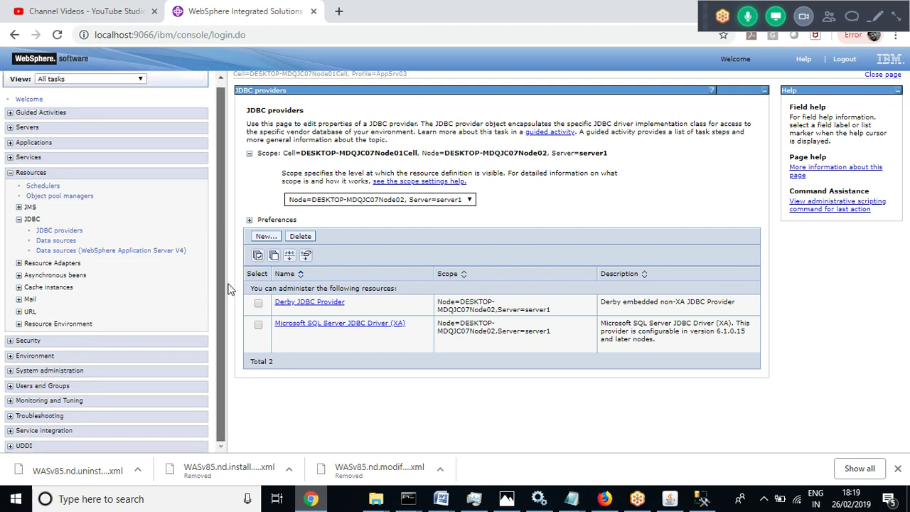
pyautogui.click(10, 341)
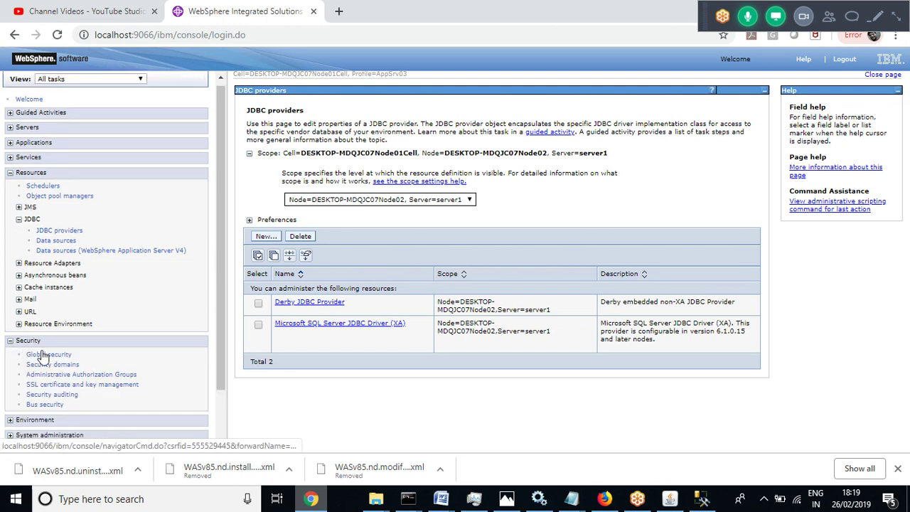
pyautogui.click(43, 355)
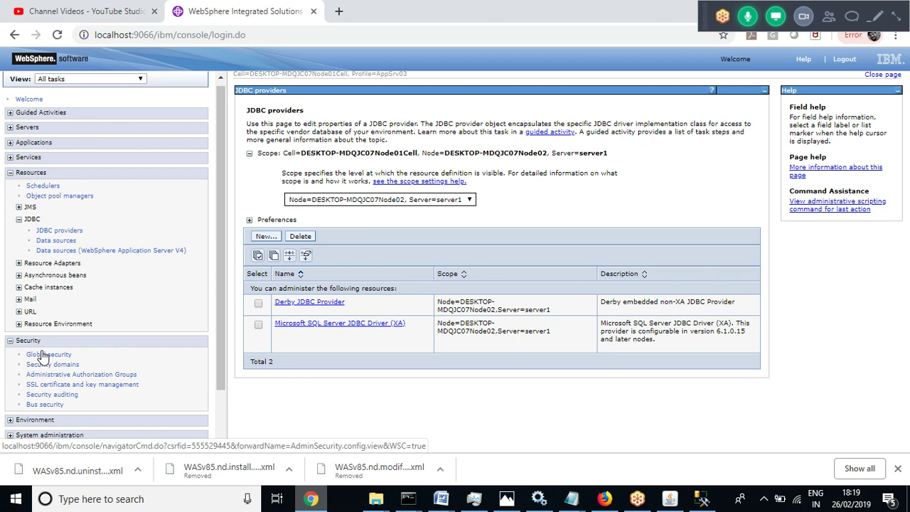
pyautogui.click(43, 355)
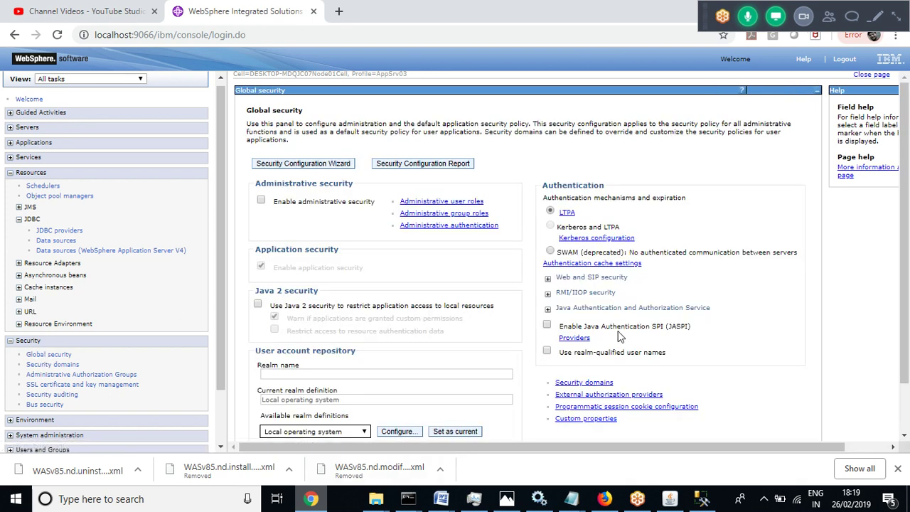
pyautogui.click(548, 311)
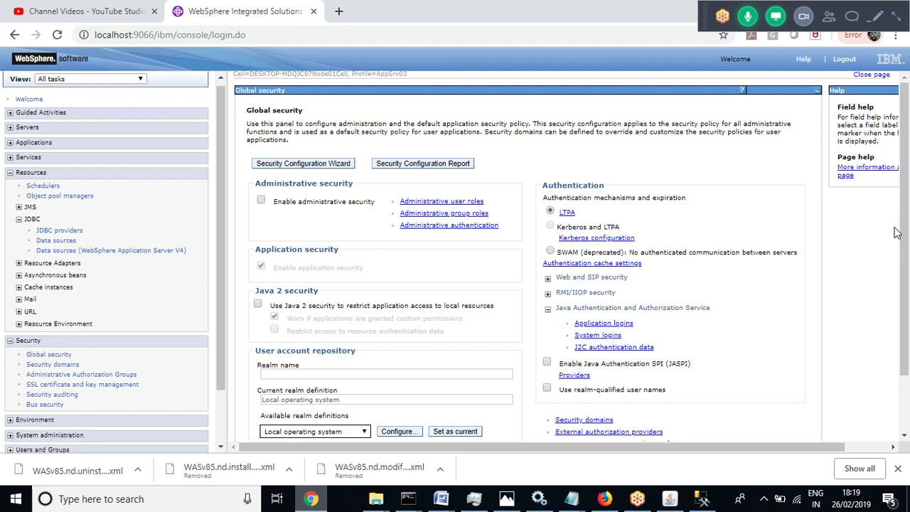
pyautogui.moveTo(904, 224); pyautogui.dragTo(906, 276)
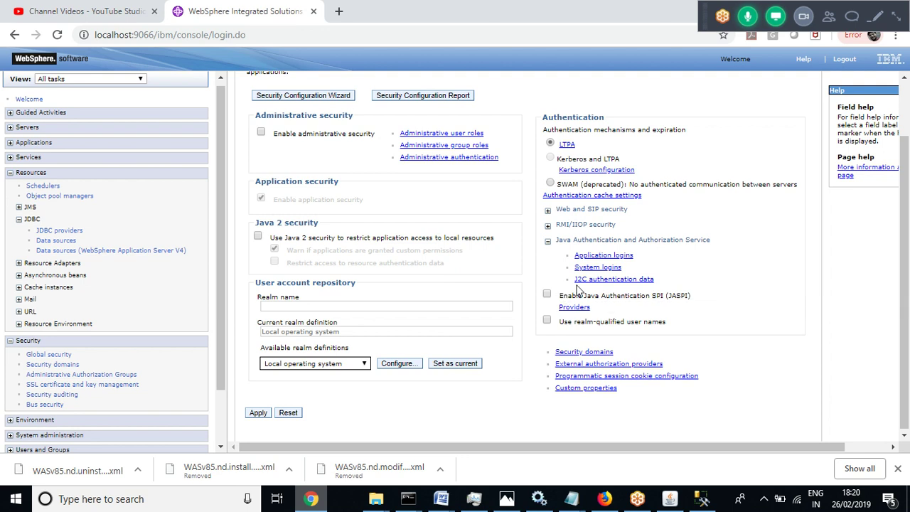
pyautogui.click(620, 280)
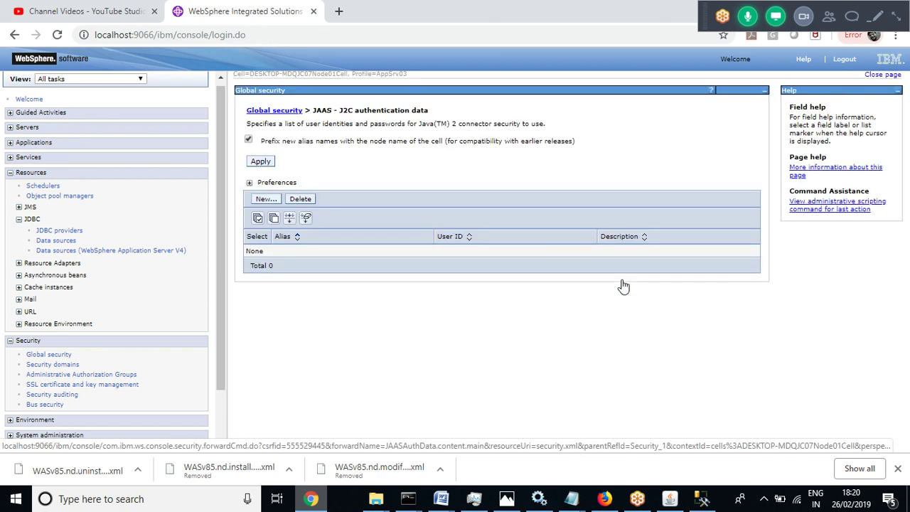
# Start a new J2C authentication entry with alias SQLJ2C and user ID sa
pyautogui.click(262, 202)
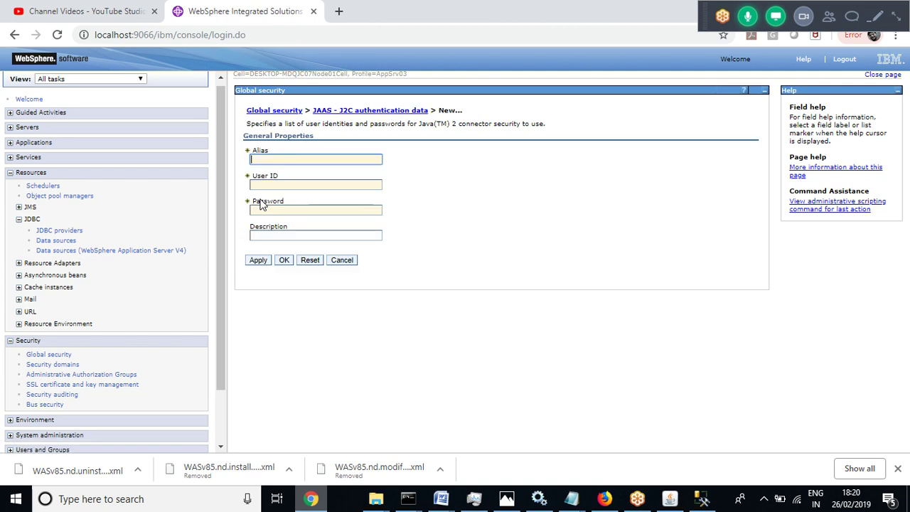
pyautogui.click(270, 159)
pyautogui.click(270, 160)
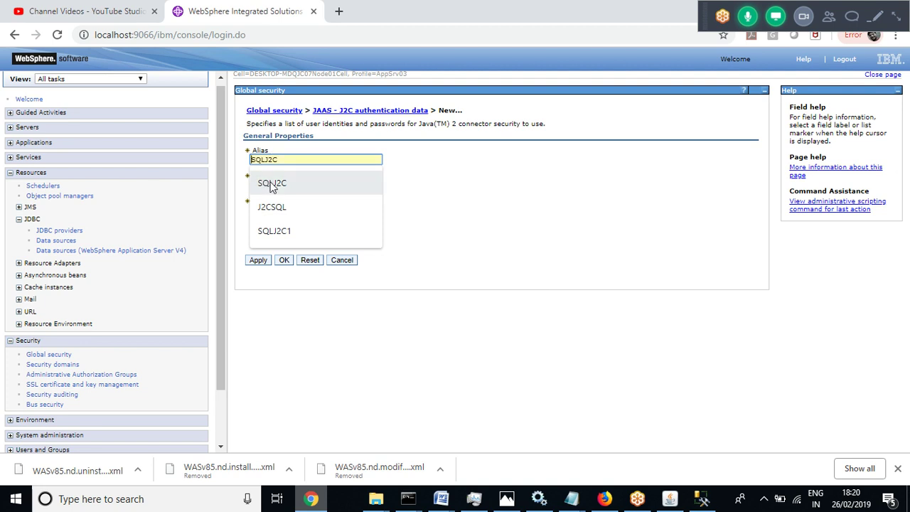
pyautogui.click(270, 183)
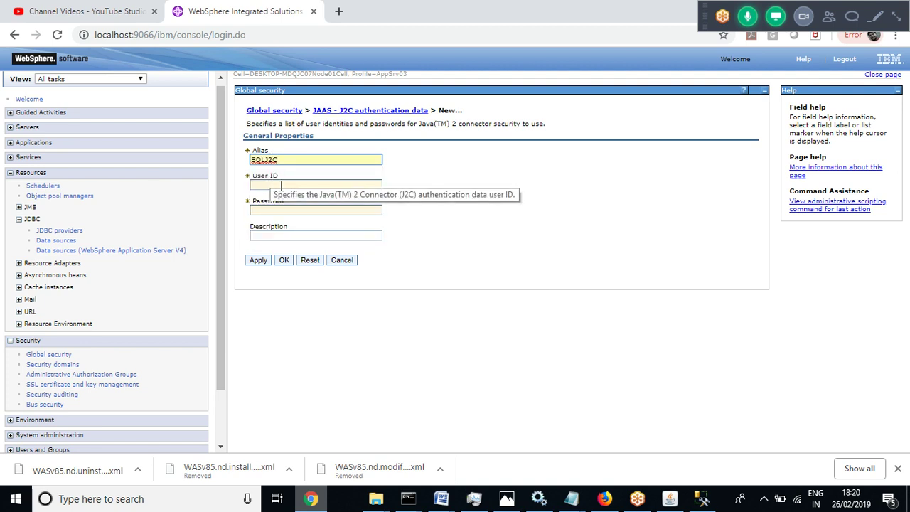
pyautogui.click(267, 186)
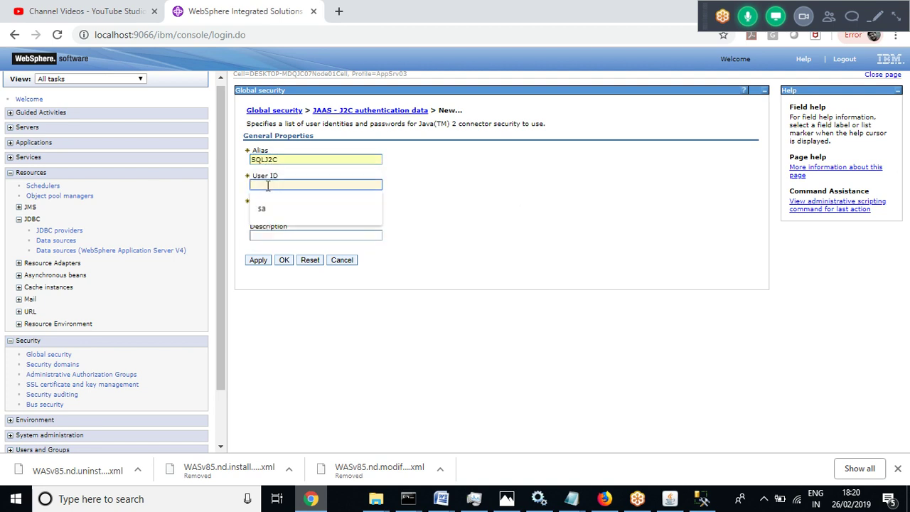
pyautogui.click(508, 203)
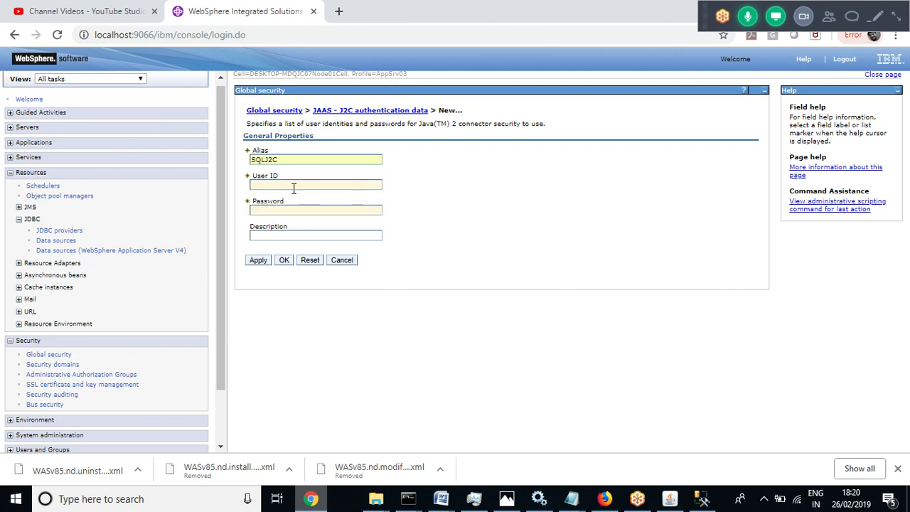
pyautogui.click(266, 185)
pyautogui.click(264, 207)
# Enter the sa account password and the description 'data base connection'
pyautogui.click(264, 211)
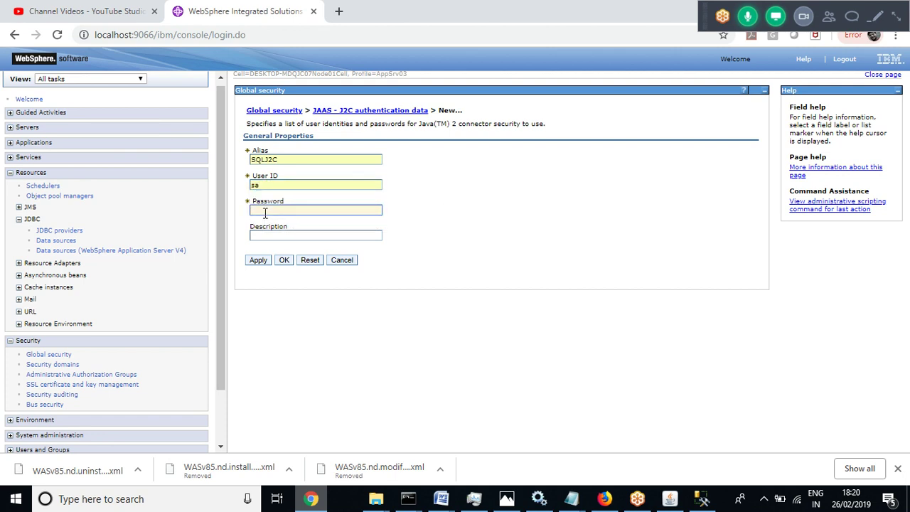
pyautogui.click(278, 236)
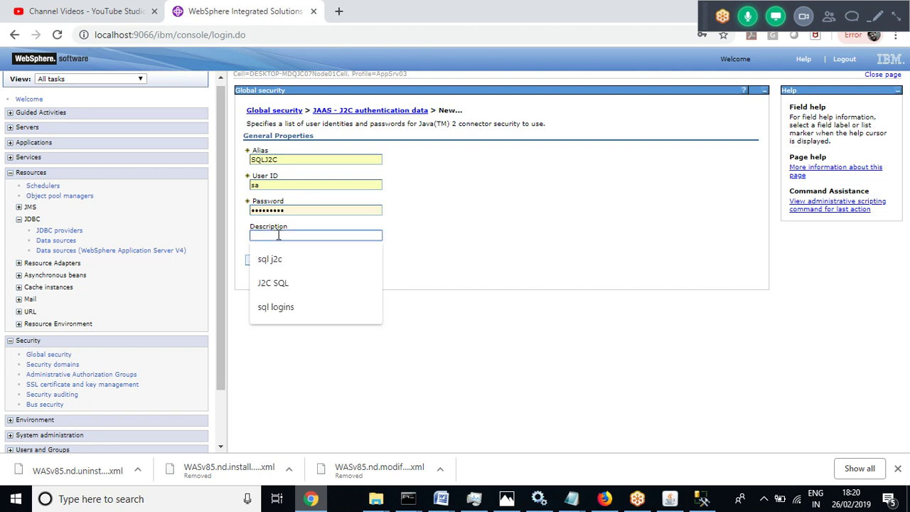
pyautogui.write('dat')
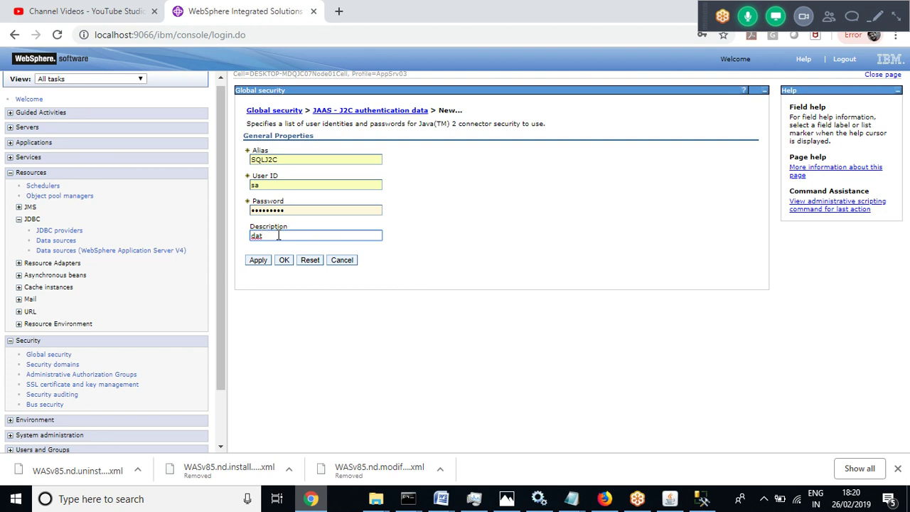
pyautogui.write('taa base connection')
# Confirm the SQLJ2C alias, choose Never on Chrome's password prompt, and save to master configuration
pyautogui.click(284, 261)
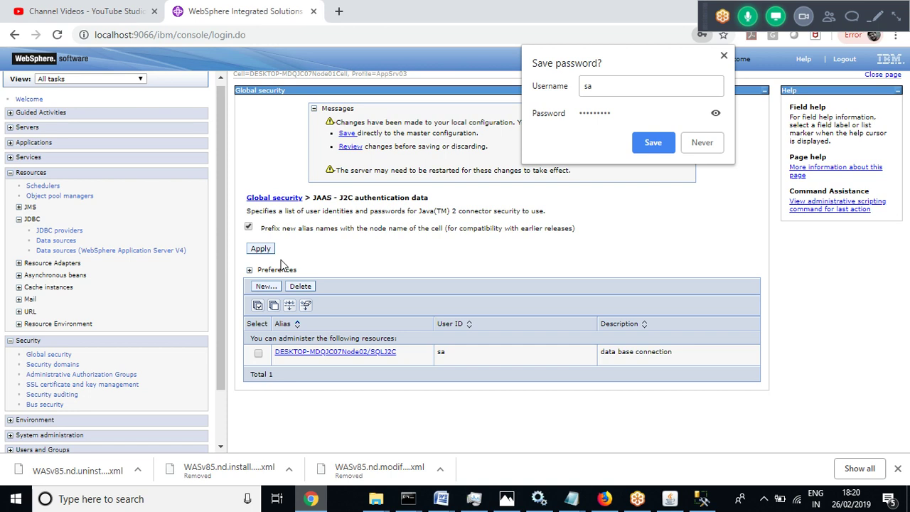
pyautogui.click(704, 145)
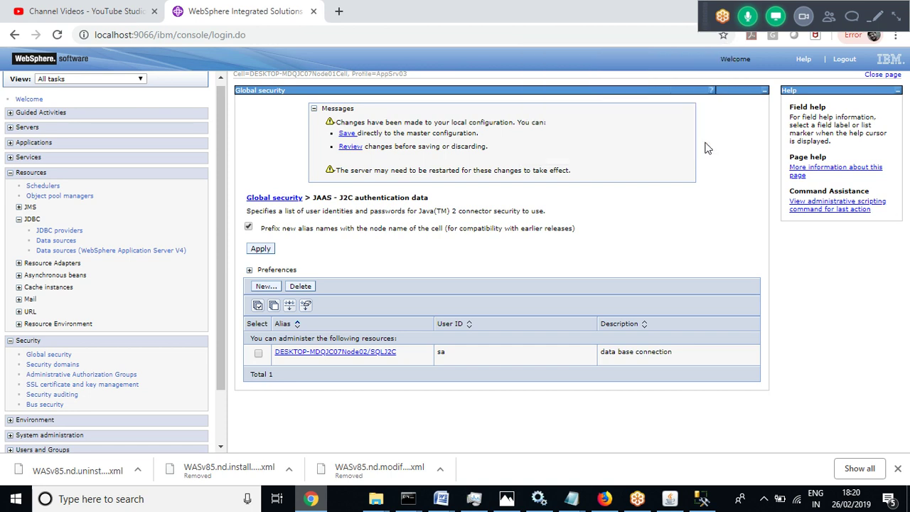
pyautogui.click(347, 135)
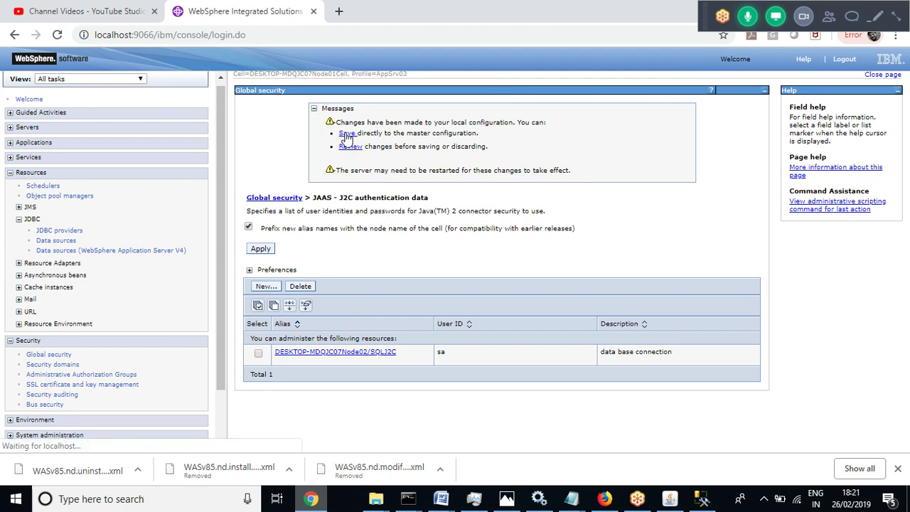
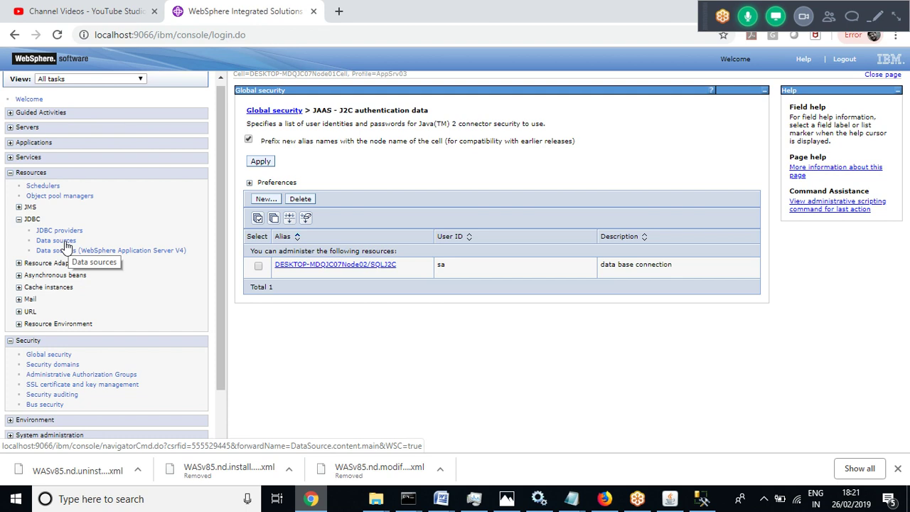
# Open JDBC Data sources scoped to Node=DESKTOP-MDQJC07Node02, Server=server1
pyautogui.click(67, 242)
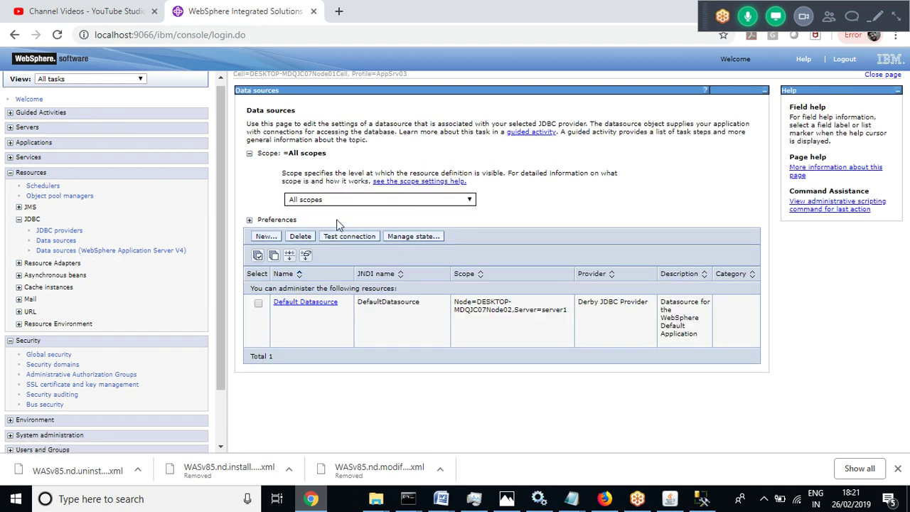
pyautogui.click(437, 202)
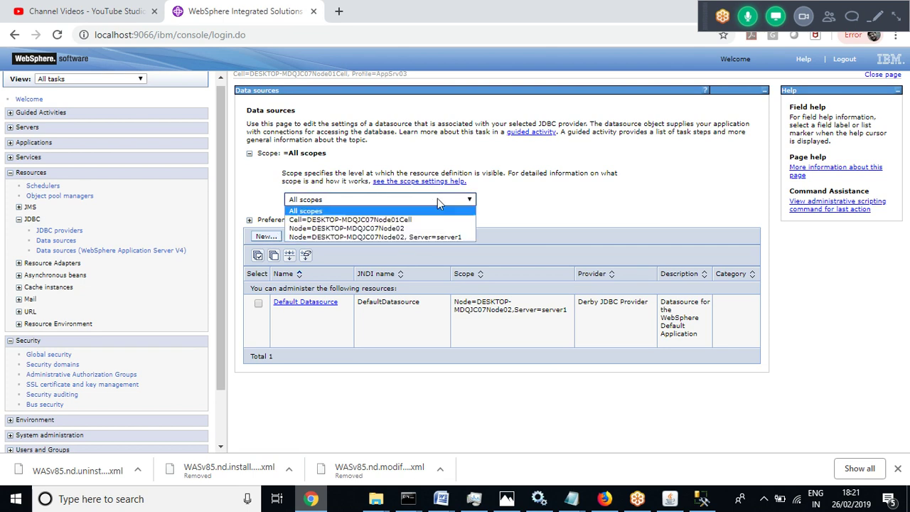
pyautogui.click(420, 238)
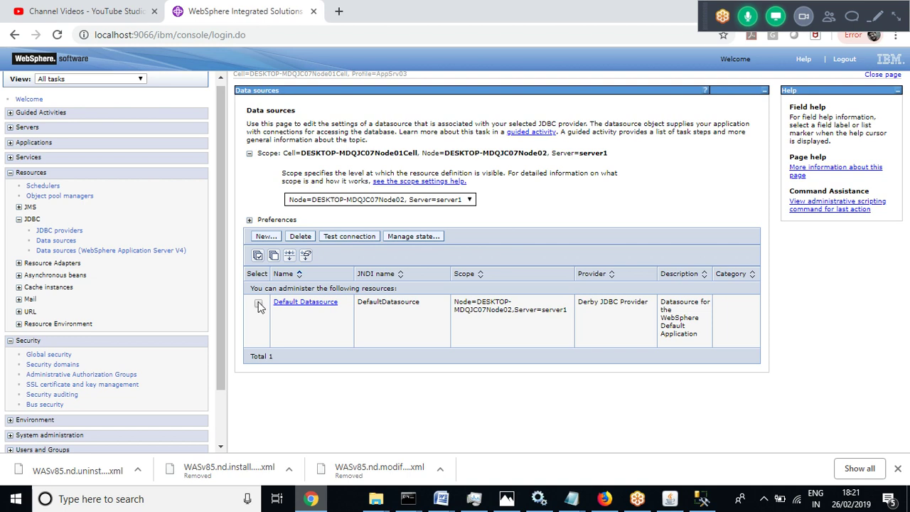
# Start a new data source with name SQLDatasource and JNDI name SQLJNDI
pyautogui.click(266, 236)
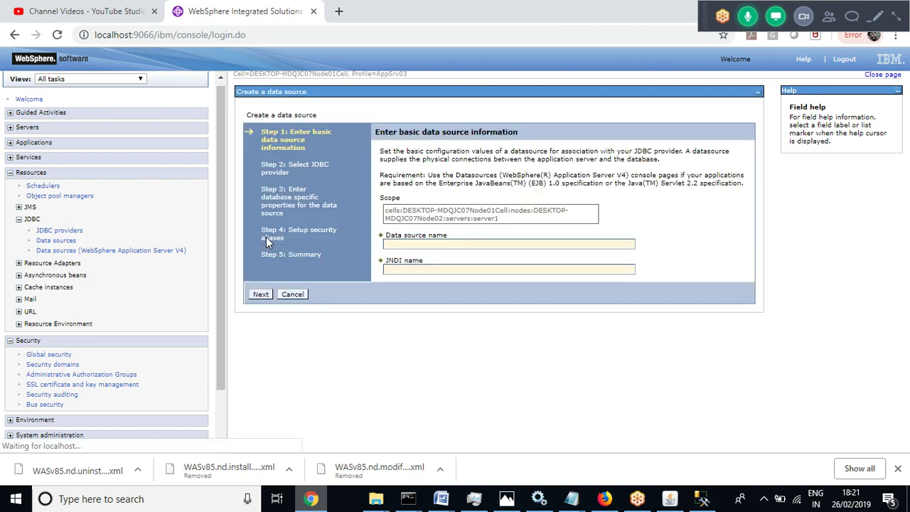
pyautogui.click(406, 244)
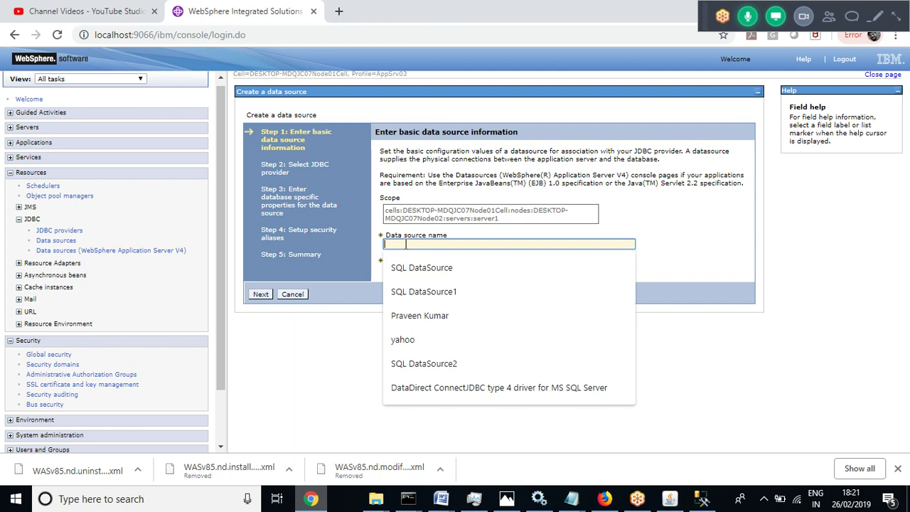
pyautogui.write('S')
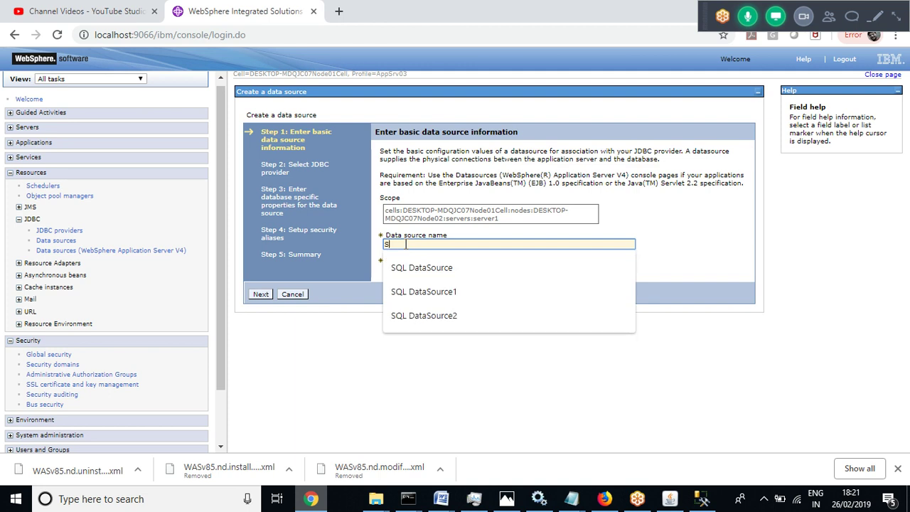
pyautogui.write('QLDatas')
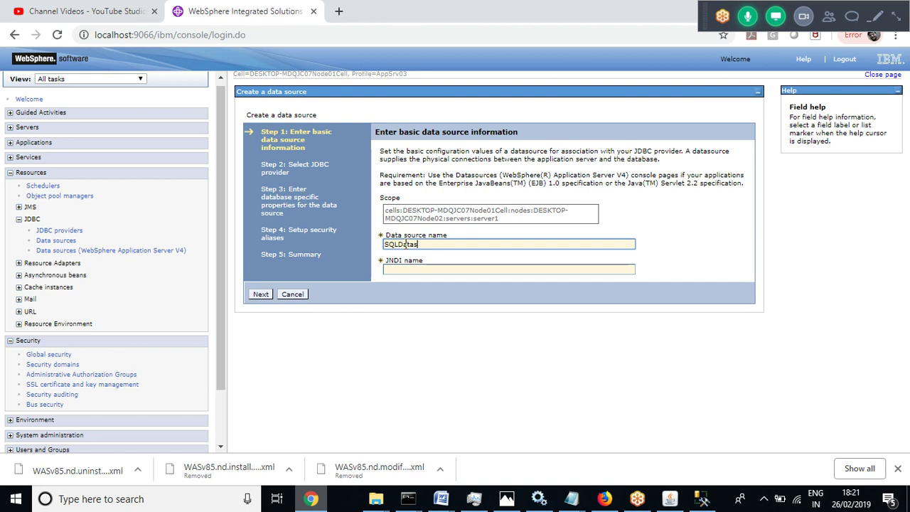
pyautogui.write('ource')
pyautogui.click(403, 270)
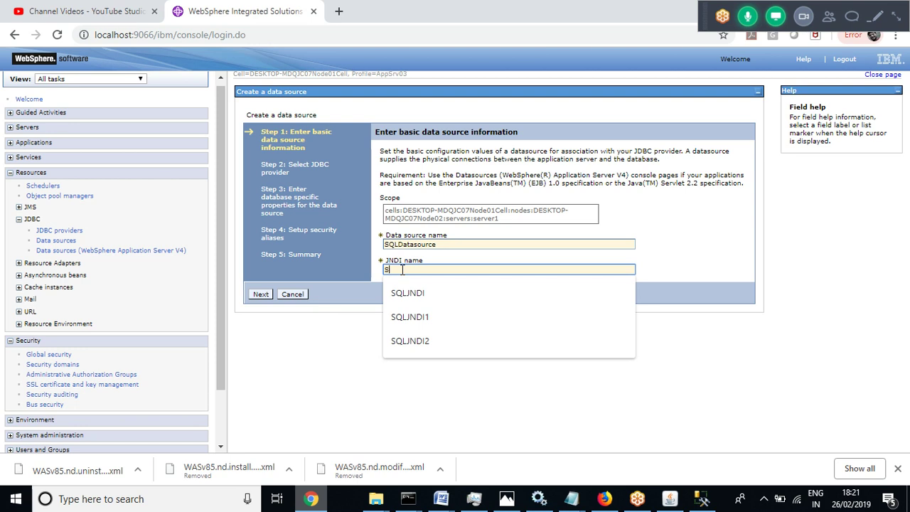
pyautogui.write('SQLJNDI')
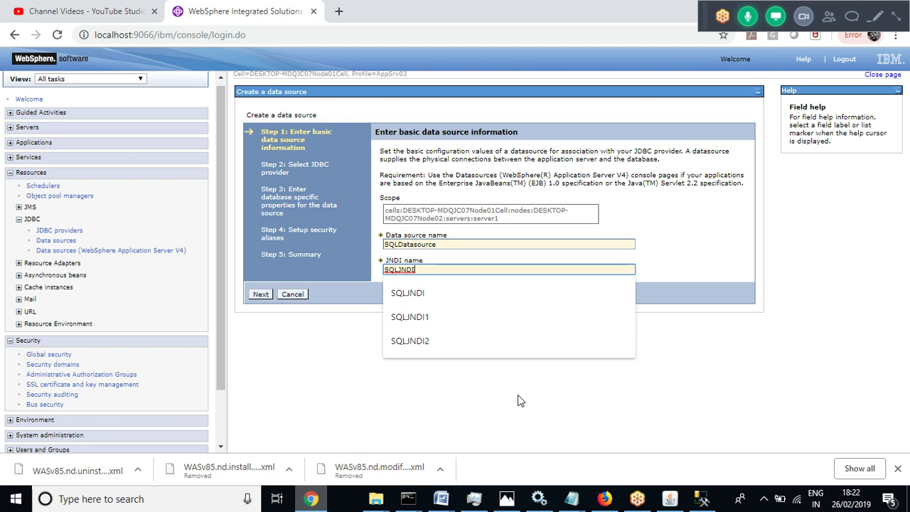
pyautogui.click(280, 386)
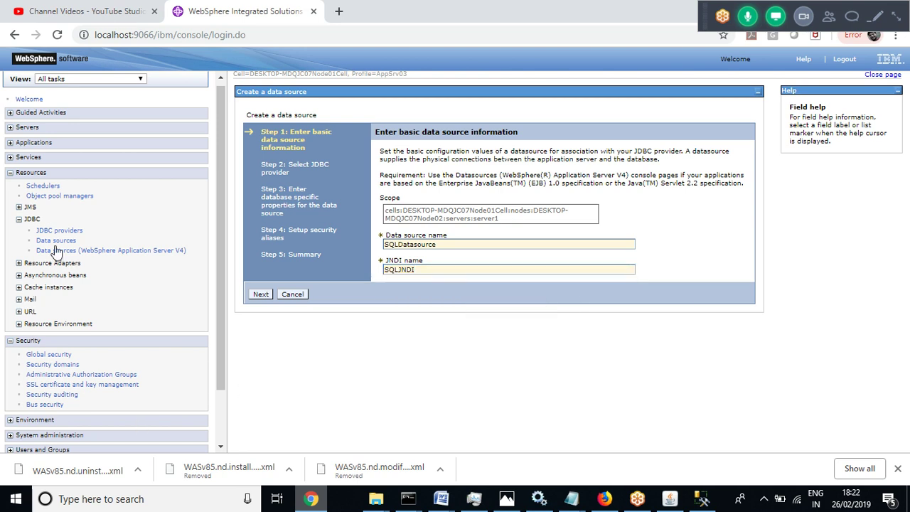
# Reuse the existing Microsoft SQL Server JDBC Driver (XA) provider and continue to database properties
pyautogui.click(258, 295)
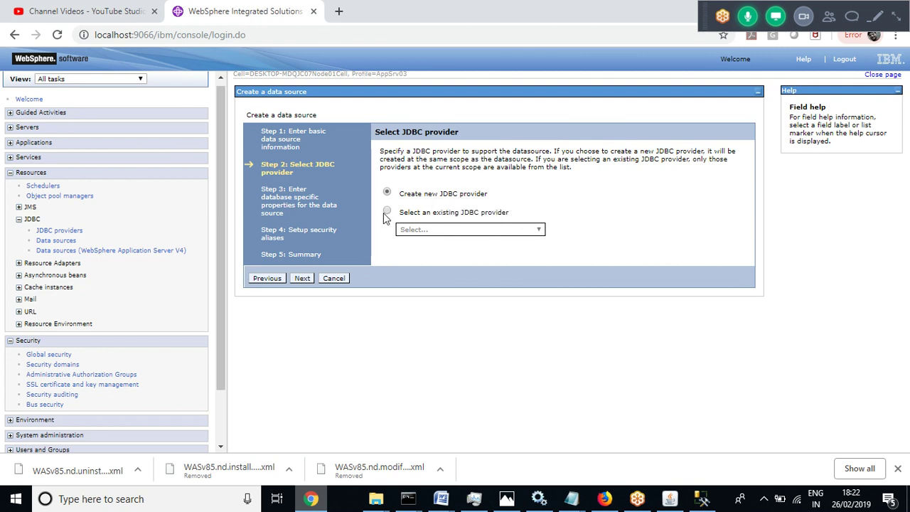
pyautogui.click(386, 213)
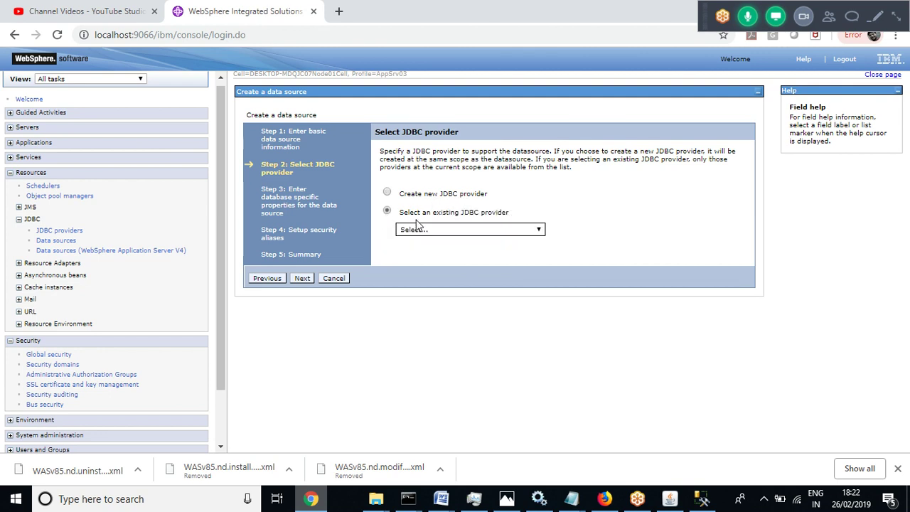
pyautogui.click(485, 230)
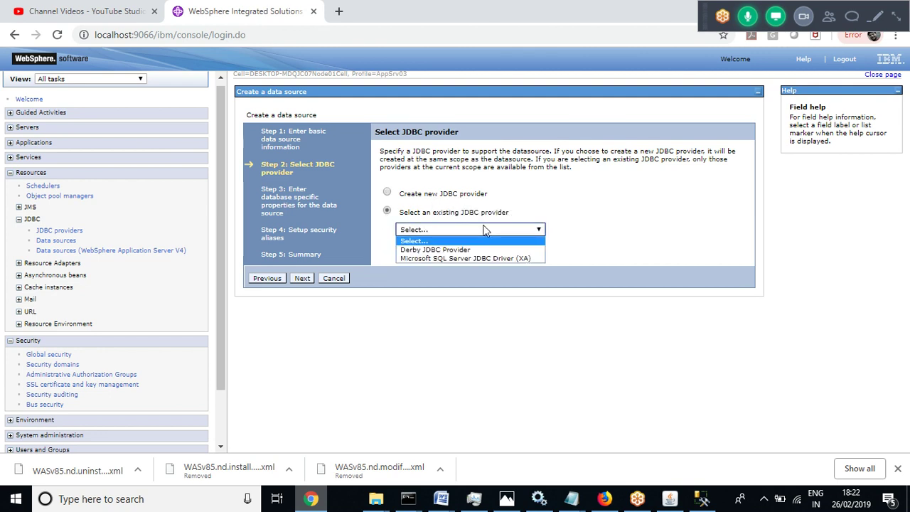
pyautogui.click(448, 259)
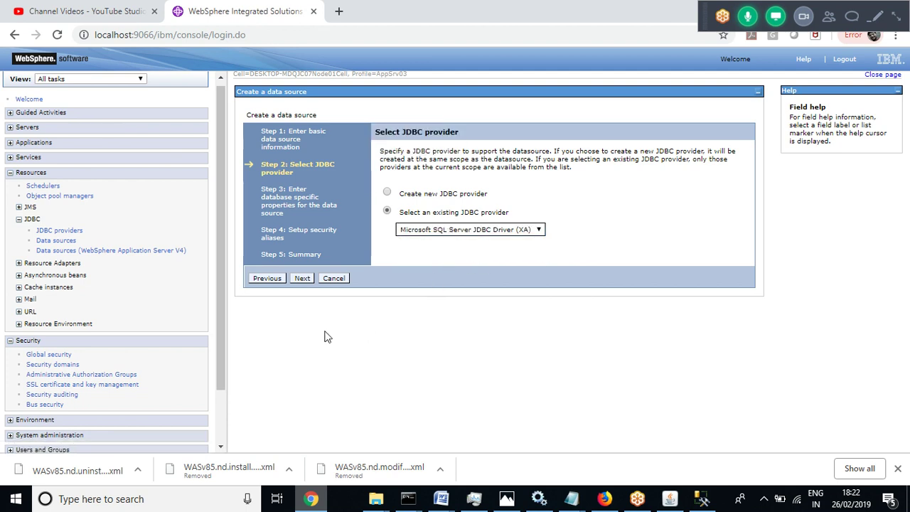
pyautogui.click(302, 279)
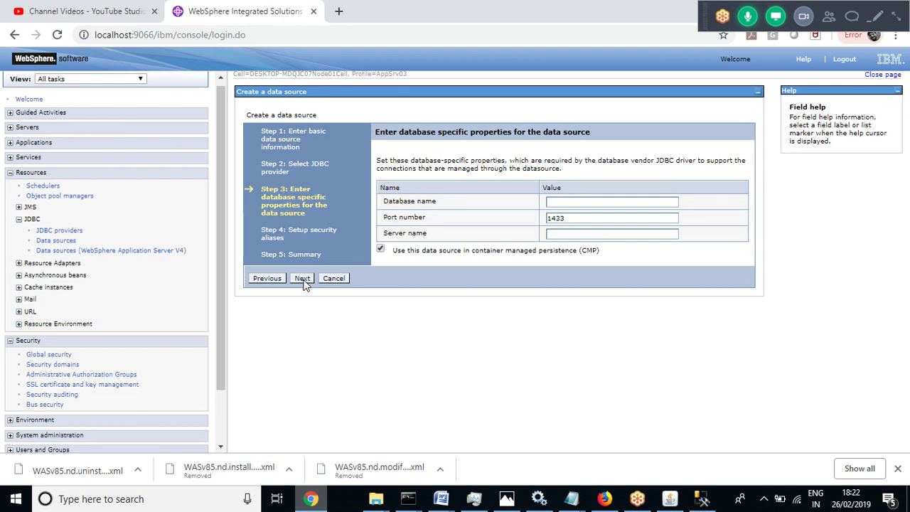
# After checking it in SSMS, enter database name test1 and confirm port 1433
pyautogui.click(573, 202)
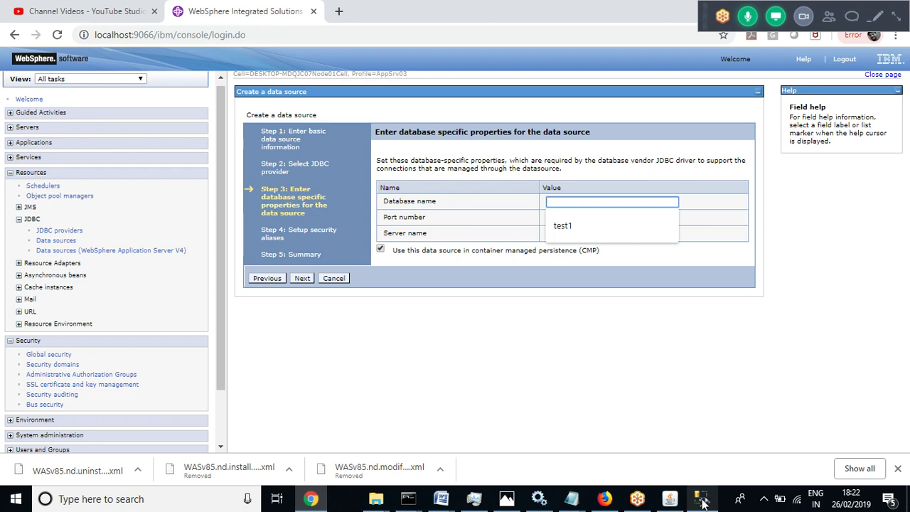
pyautogui.click(701, 500)
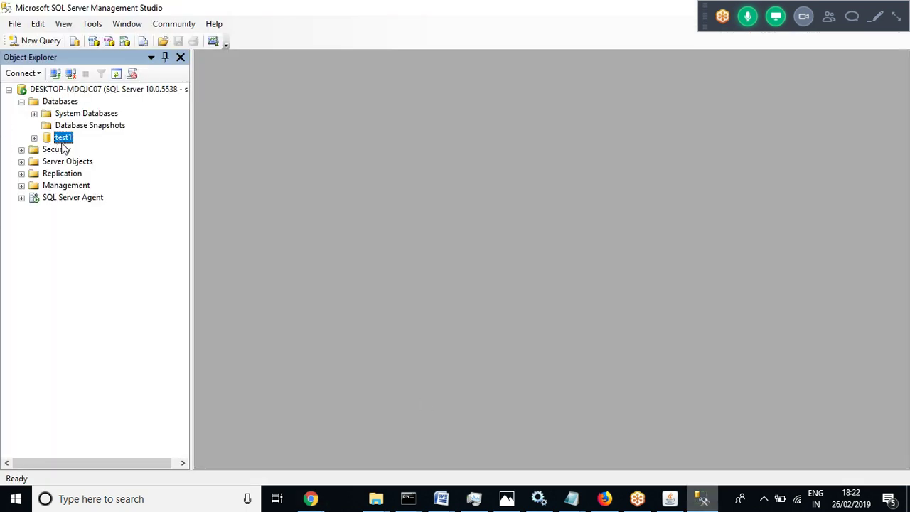
pyautogui.click(311, 498)
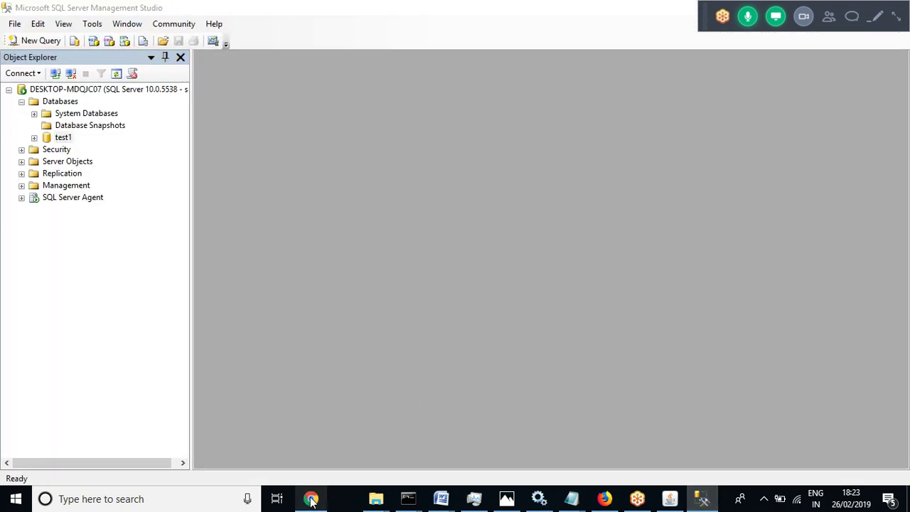
pyautogui.click(569, 201)
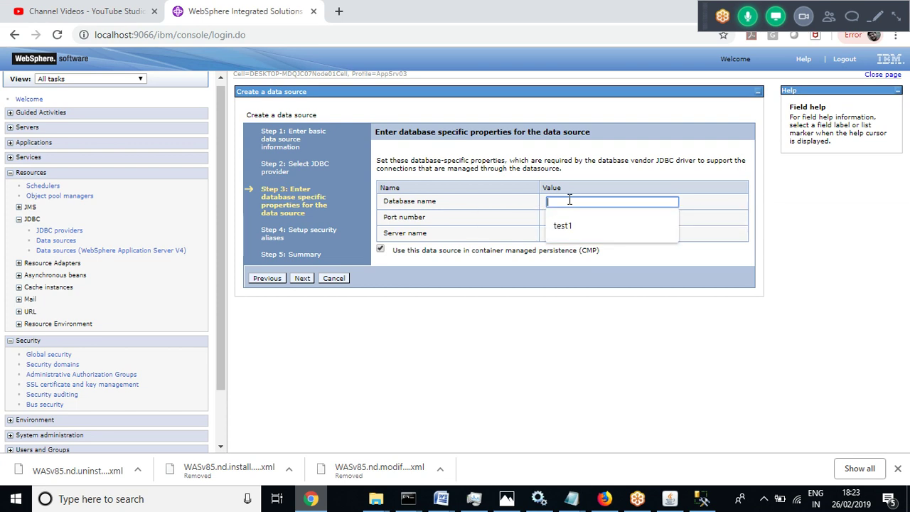
pyautogui.write('te')
pyautogui.press('BackSpace')
pyautogui.press('BackSpace')
pyautogui.write('t')
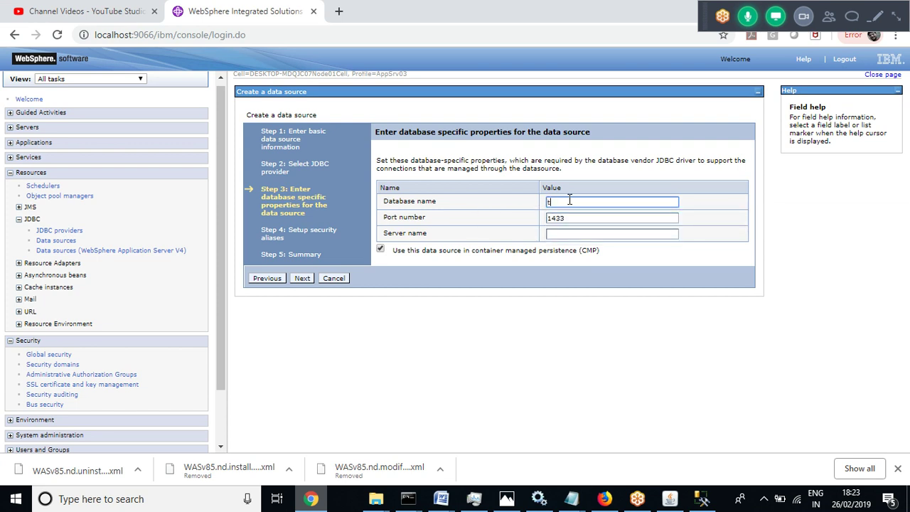
pyautogui.write('est1')
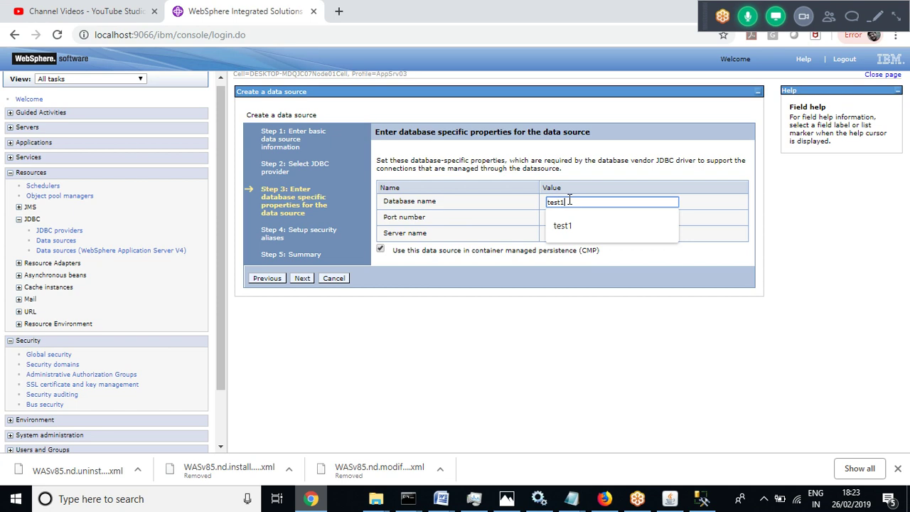
pyautogui.click(541, 378)
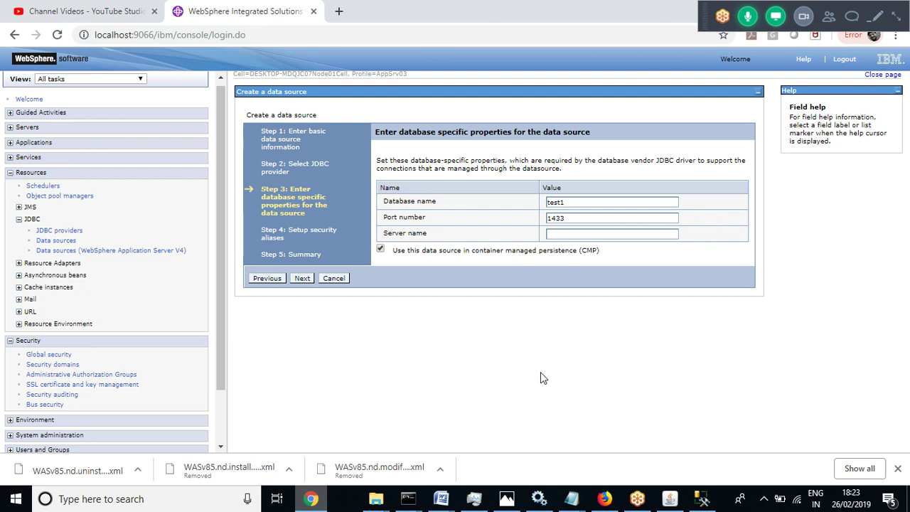
pyautogui.click(570, 221)
pyautogui.click(571, 220)
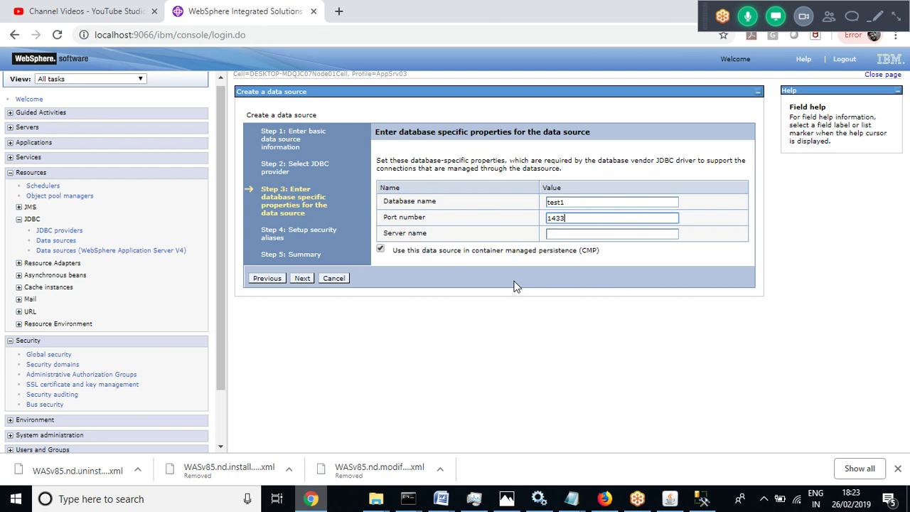
pyautogui.click(560, 235)
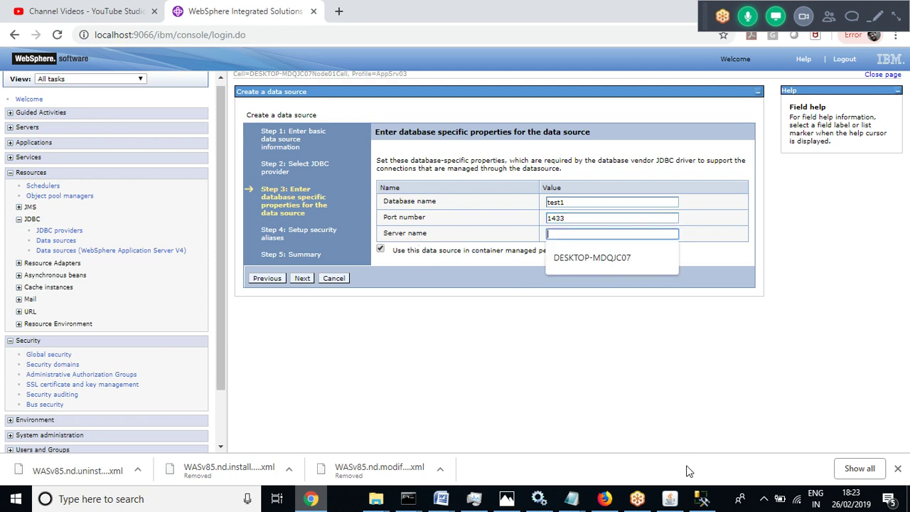
# Open the server's Properties in SQL Server Management Studio to read its name DESKTOP-MDQJC07
pyautogui.click(703, 500)
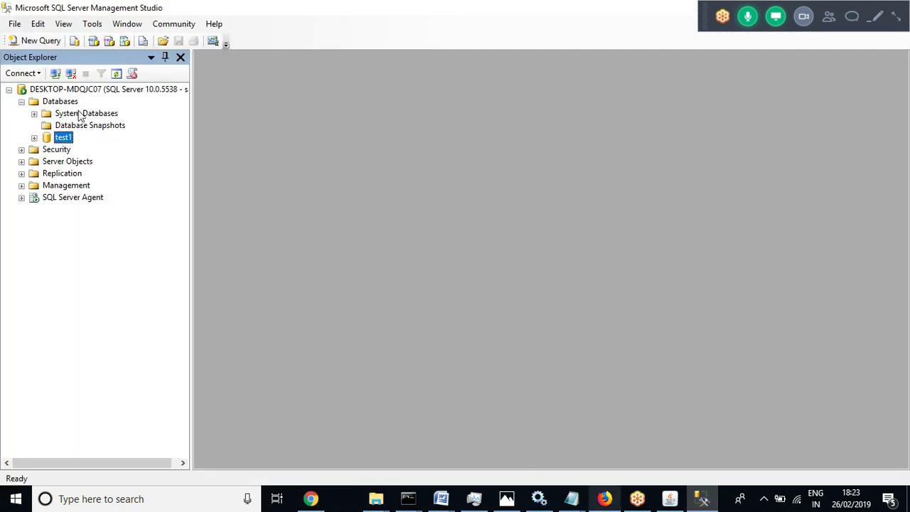
pyautogui.doubleClick(87, 92)
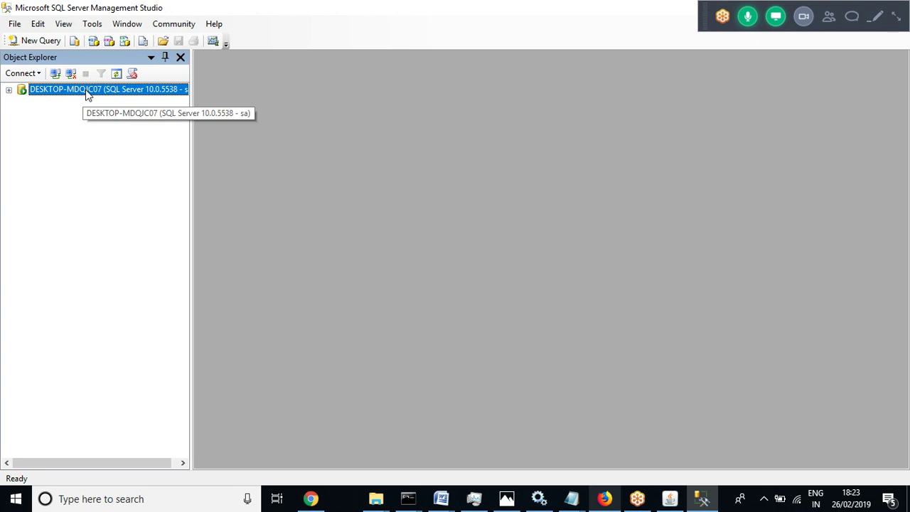
pyautogui.rightClick(87, 93)
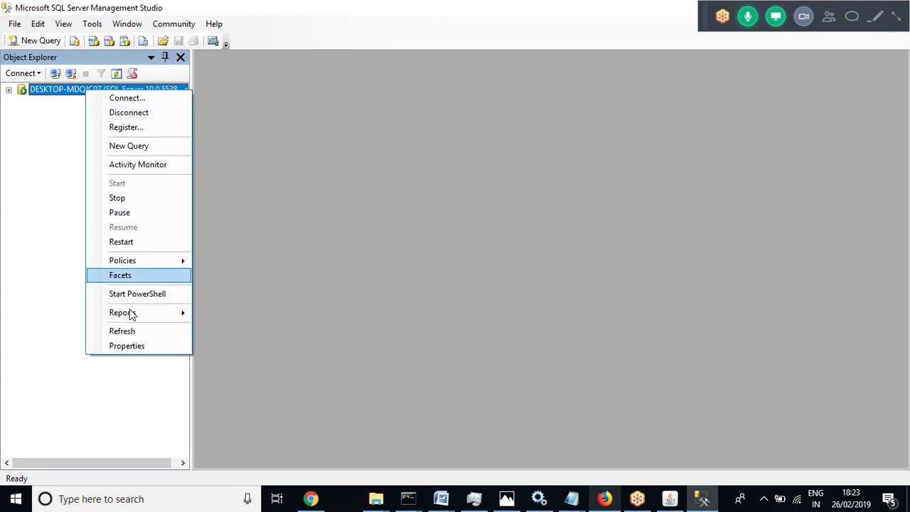
pyautogui.click(123, 347)
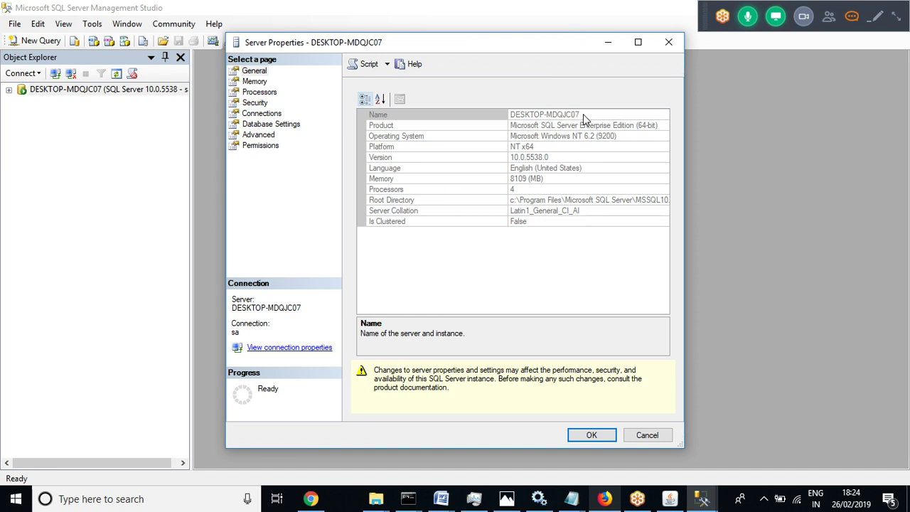
pyautogui.click(583, 114)
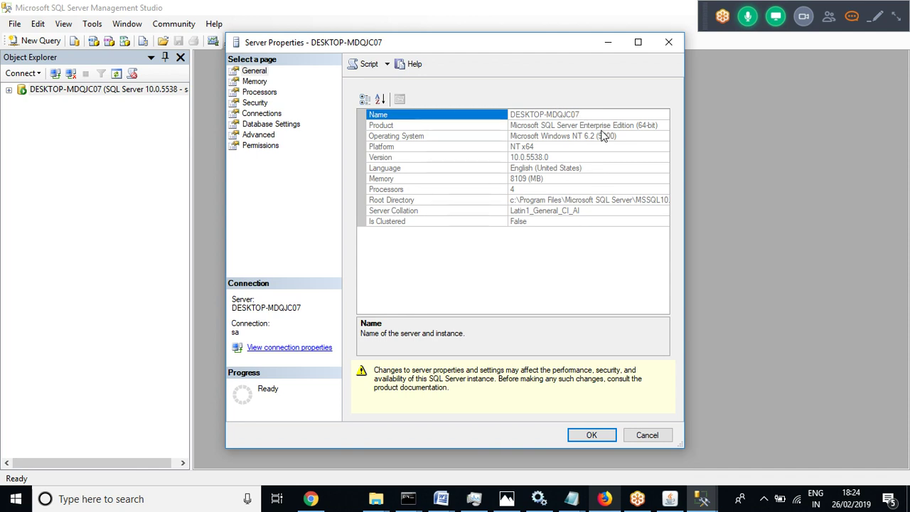
pyautogui.click(311, 500)
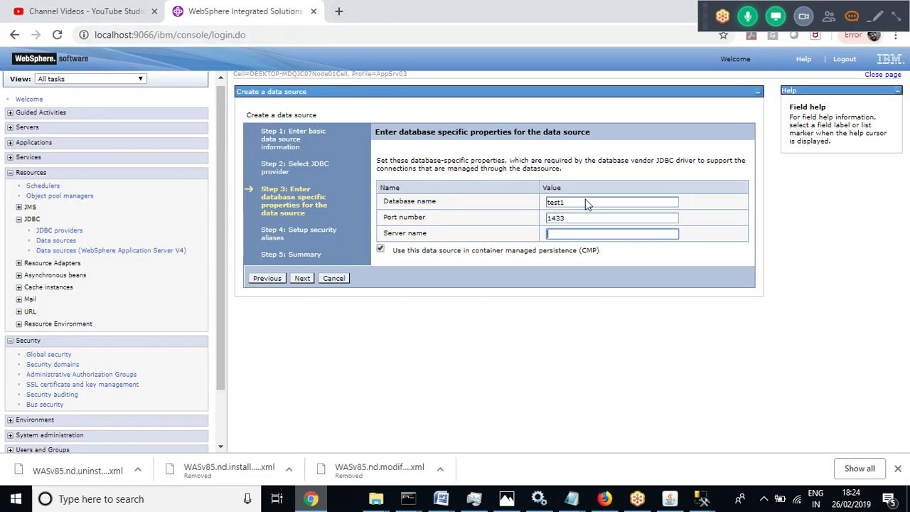
# Recheck the 1433 port value in the data source form, then start a blank browser tab
pyautogui.moveTo(575, 219); pyautogui.dragTo(548, 226)
pyautogui.click(587, 386)
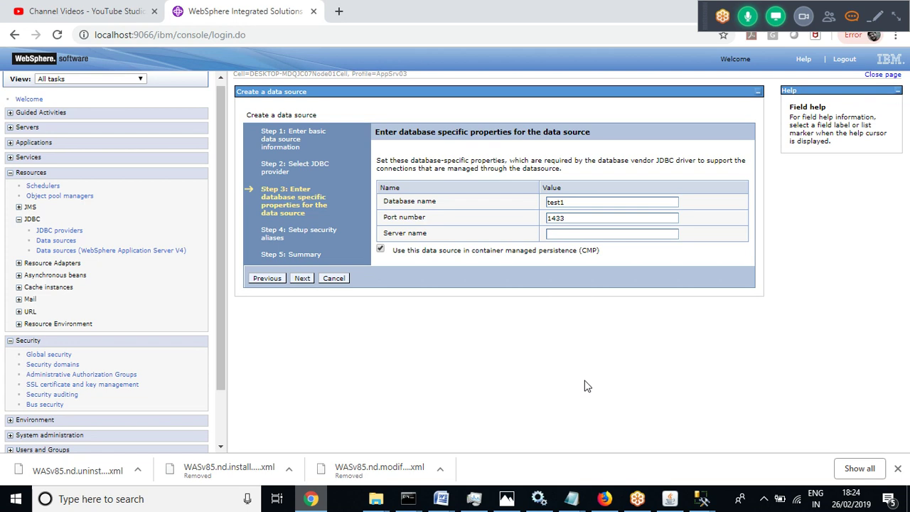
pyautogui.click(339, 12)
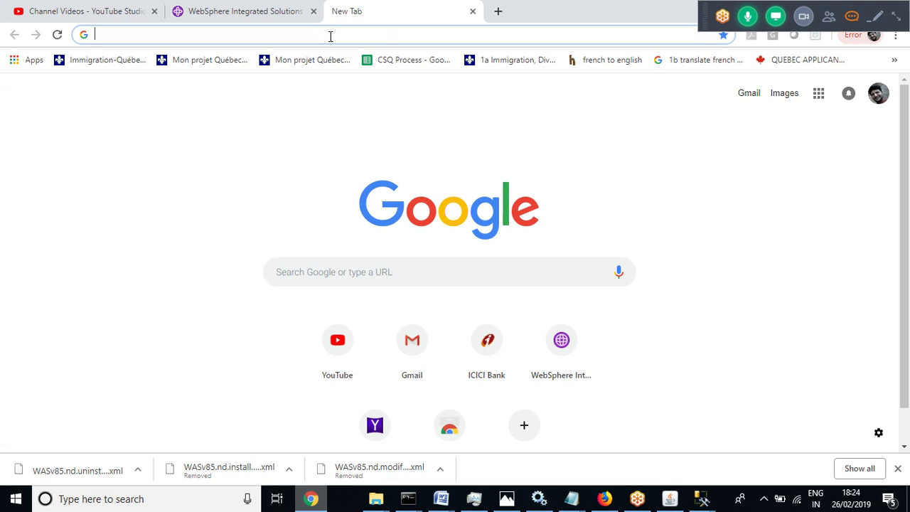
# Search Google for 'sql server port number'
pyautogui.click(246, 12)
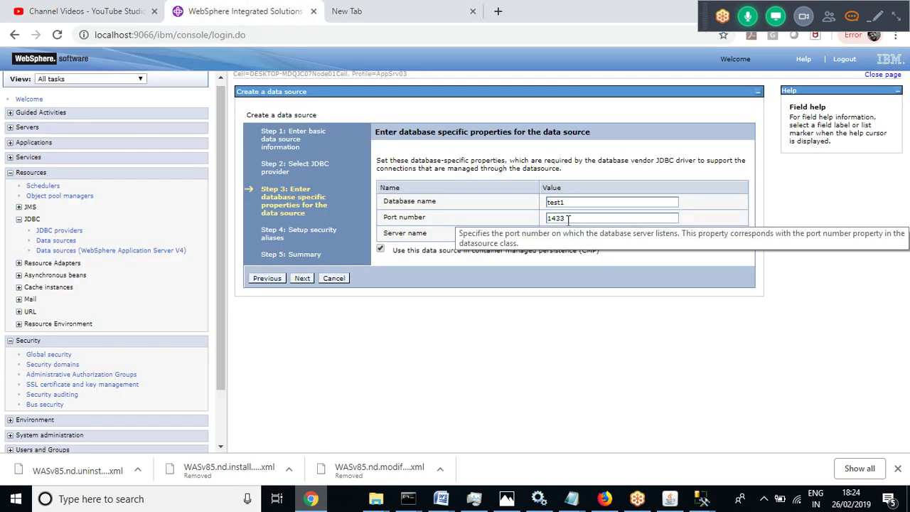
pyautogui.click(364, 10)
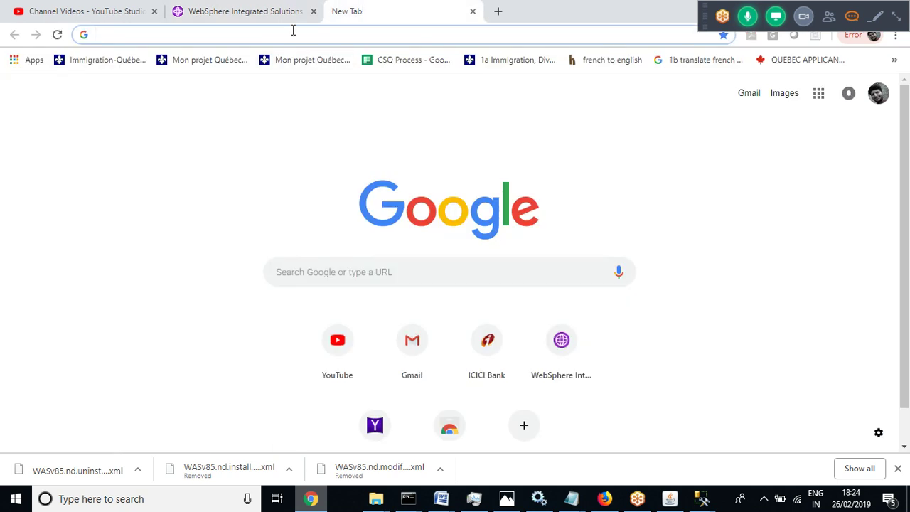
pyautogui.write('sql serv')
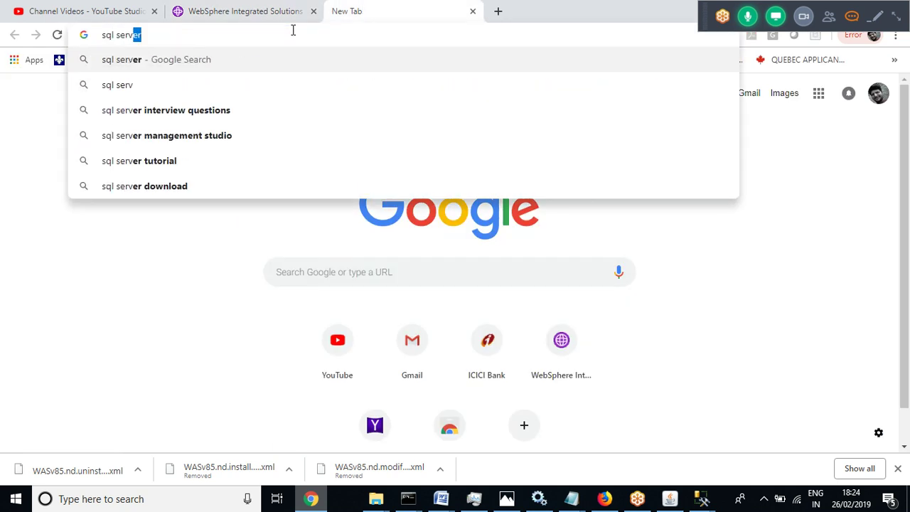
pyautogui.write('er por')
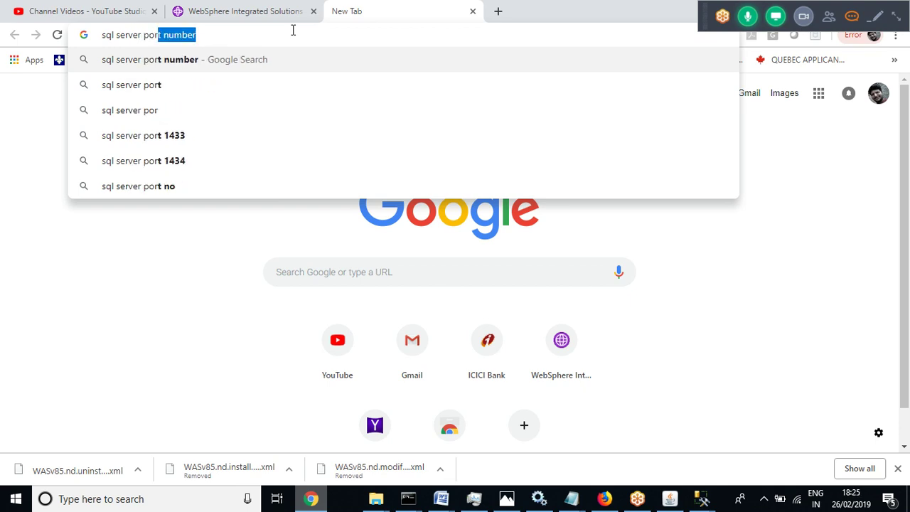
pyautogui.write('t')
pyautogui.press('BackSpace')
pyautogui.write('num')
pyautogui.press('Return')
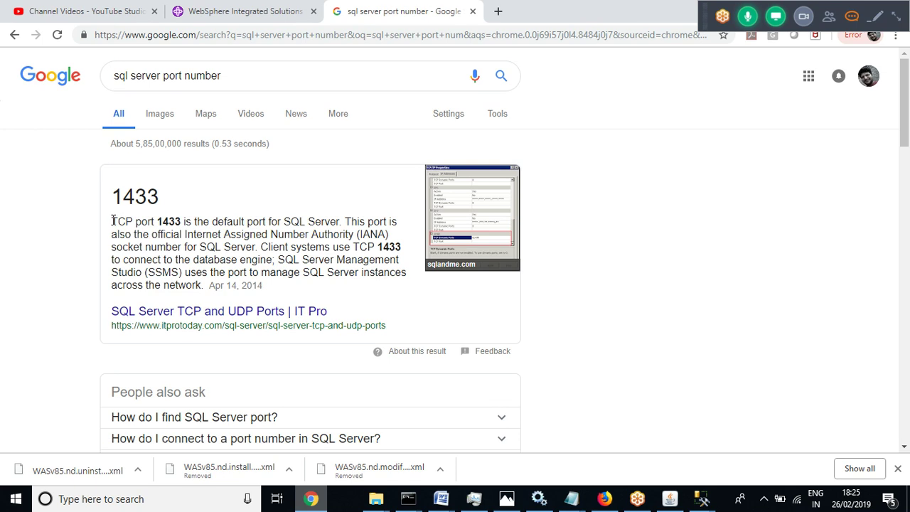
# Note default port 1433 in the results and open the IT Pro SQL Server ports article
pyautogui.click(253, 11)
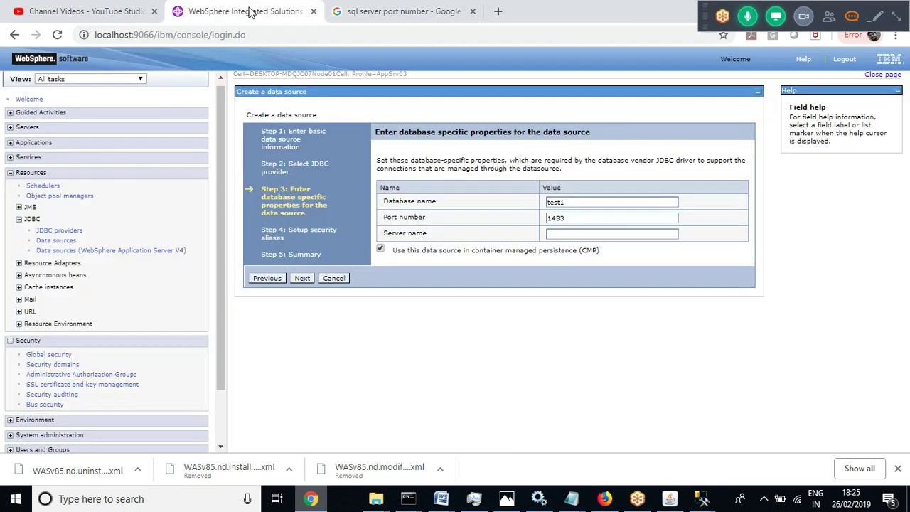
pyautogui.click(362, 12)
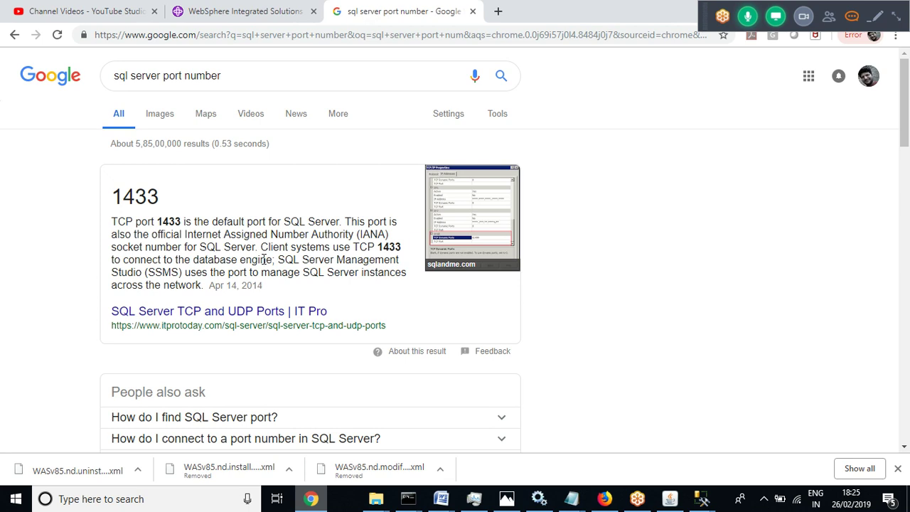
pyautogui.moveTo(117, 219); pyautogui.dragTo(197, 286)
pyautogui.click(250, 313)
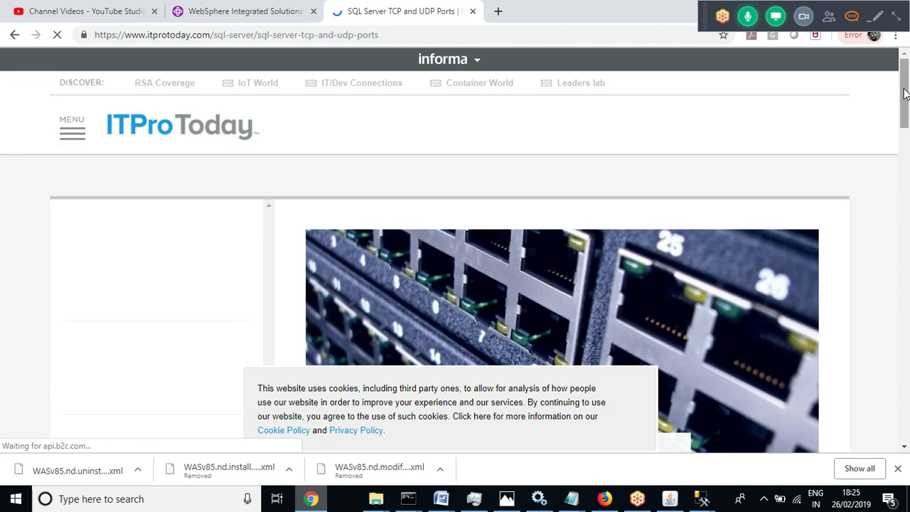
# Scroll through the ITPro article and dismiss its cookie notice
pyautogui.moveTo(904, 94); pyautogui.dragTo(895, 295)
pyautogui.scroll(-2, 895, 294)
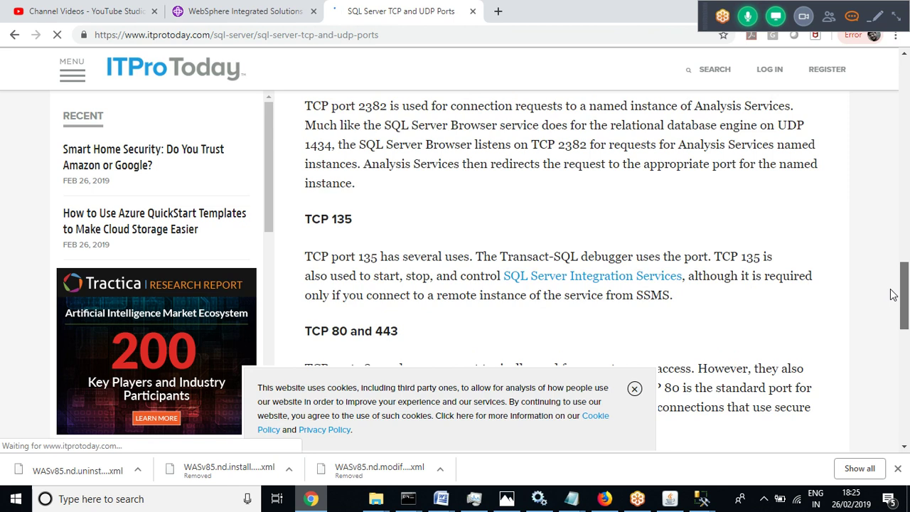
pyautogui.scroll(1, 895, 283)
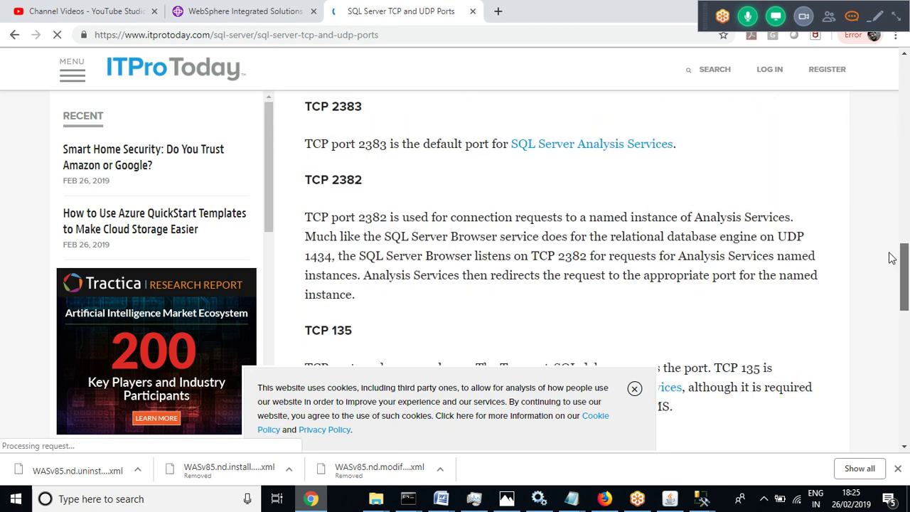
pyautogui.scroll(5, 895, 245)
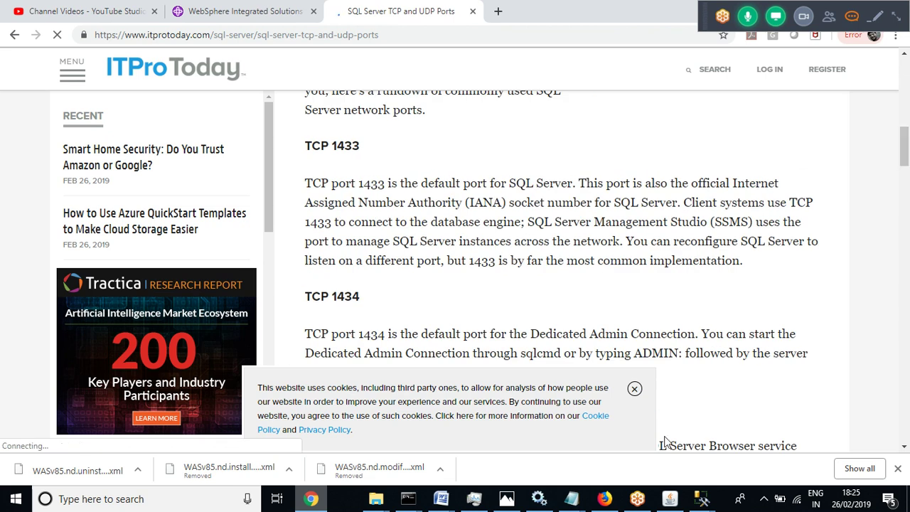
pyautogui.click(635, 389)
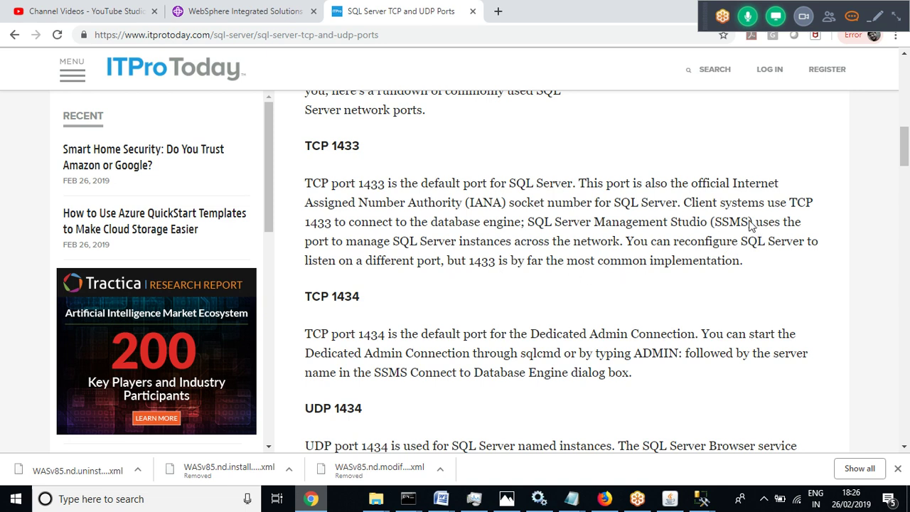
# Highlight passages on SSMS, Dedicated Admin Connection, and the TCP 1434 and 1433 headings
pyautogui.moveTo(750, 225); pyautogui.dragTo(718, 225)
pyautogui.moveTo(386, 191); pyautogui.dragTo(361, 189)
pyautogui.click(376, 203)
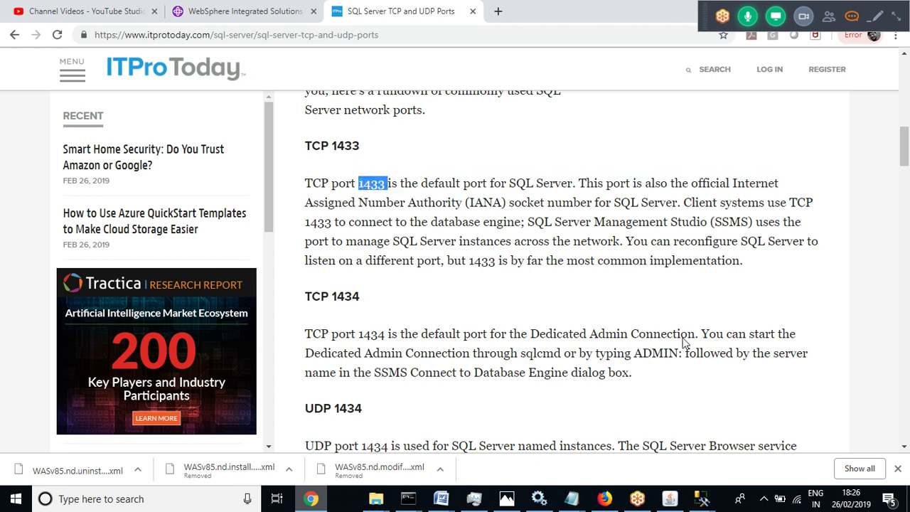
pyautogui.moveTo(696, 339); pyautogui.dragTo(529, 340)
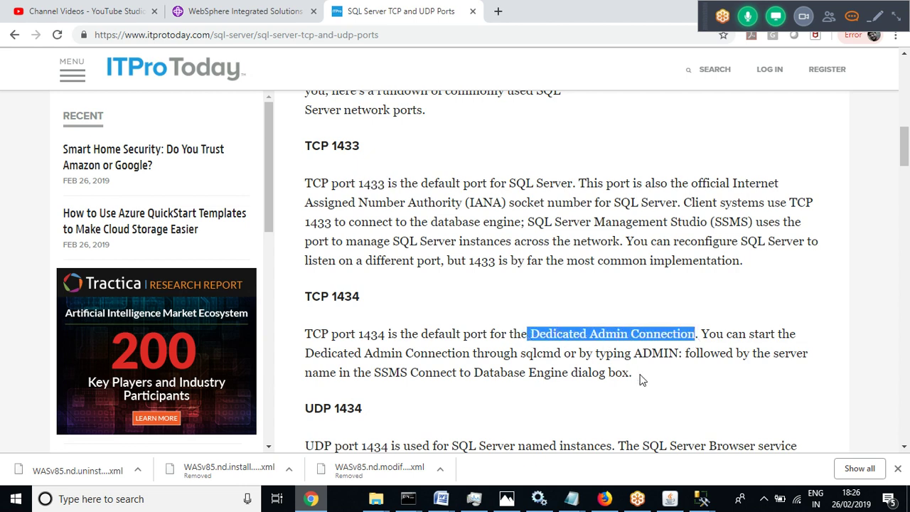
pyautogui.moveTo(640, 380); pyautogui.dragTo(676, 336)
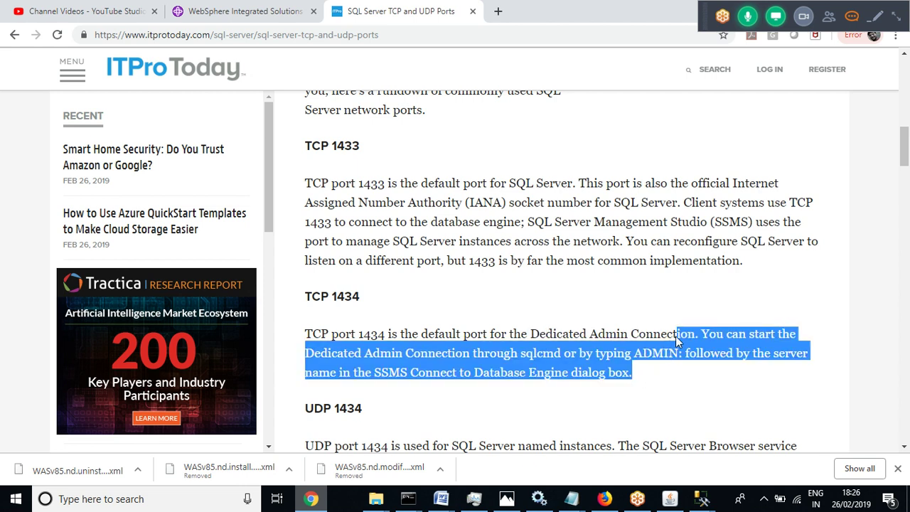
pyautogui.click(429, 334)
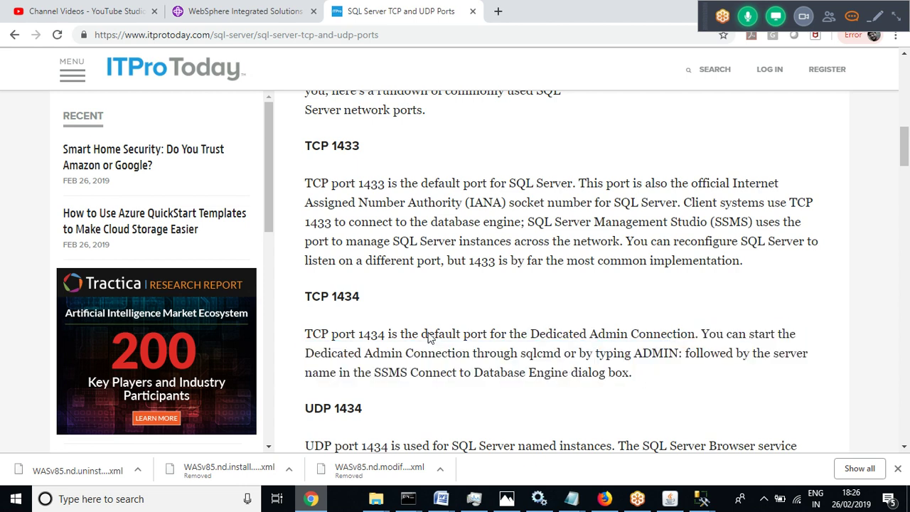
pyautogui.moveTo(366, 299); pyautogui.dragTo(333, 297)
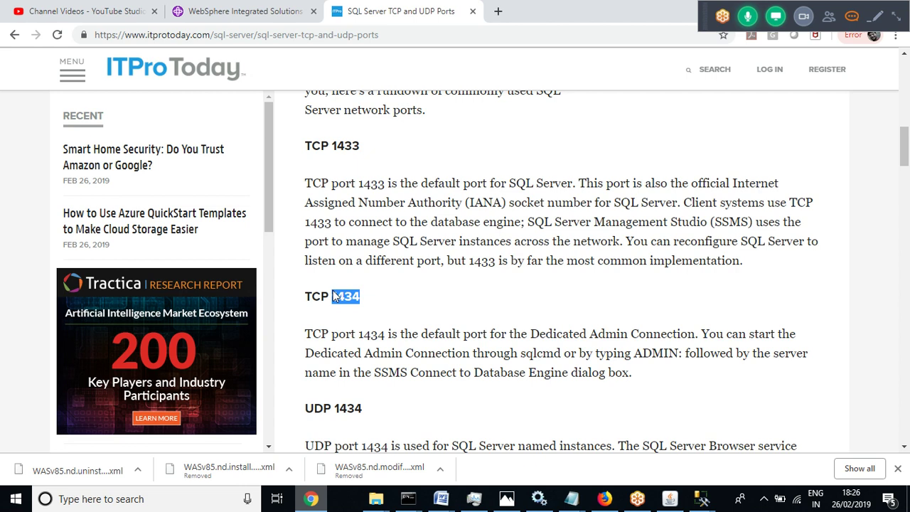
pyautogui.click(396, 291)
pyautogui.moveTo(364, 149); pyautogui.dragTo(330, 146)
pyautogui.click(398, 216)
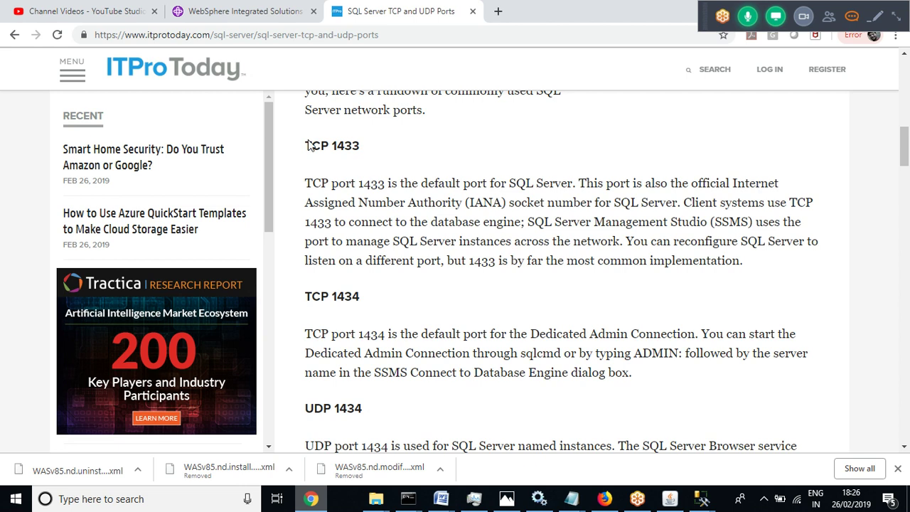
pyautogui.click(260, 11)
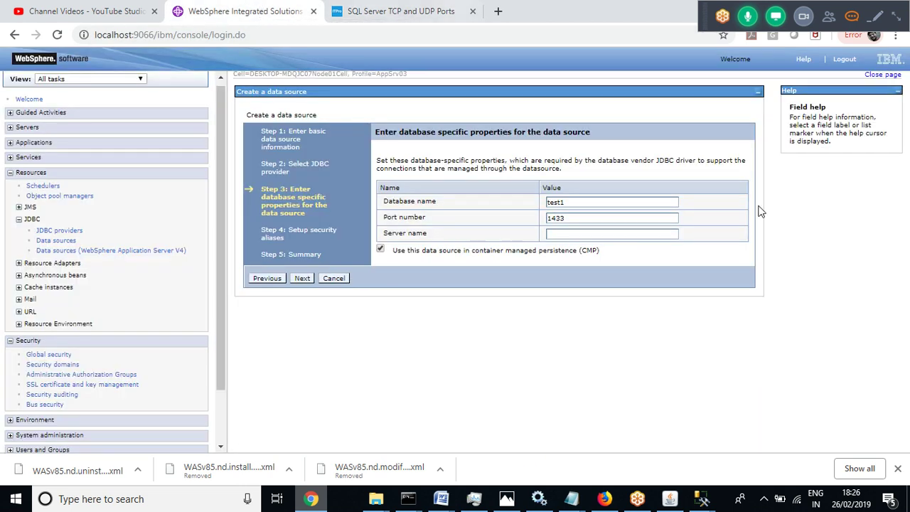
pyautogui.click(557, 233)
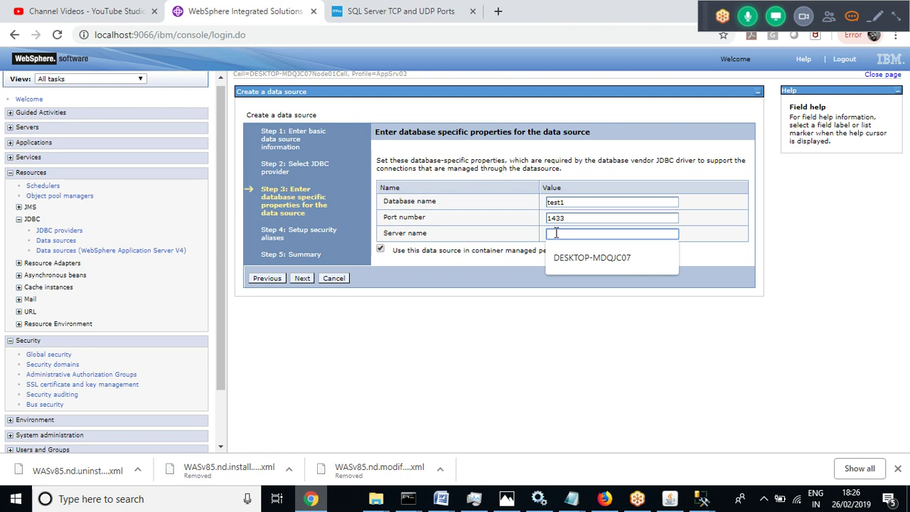
pyautogui.click(704, 499)
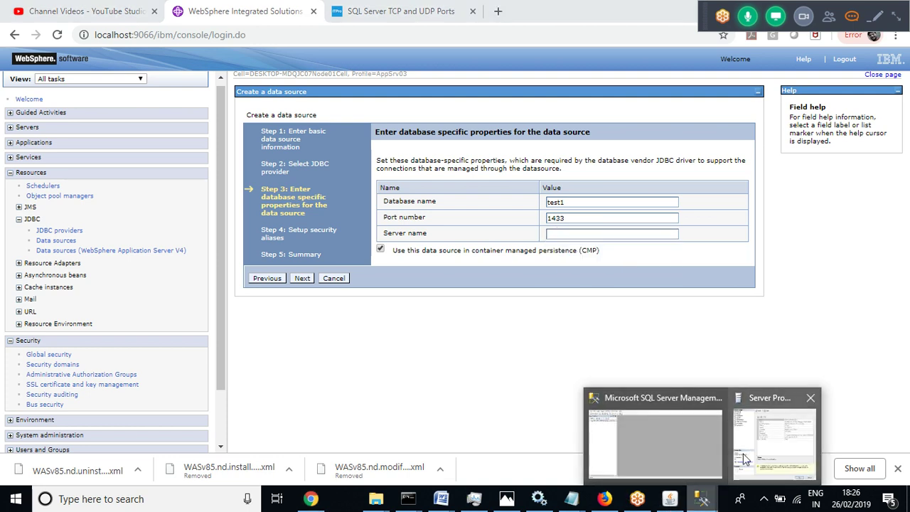
pyautogui.click(774, 441)
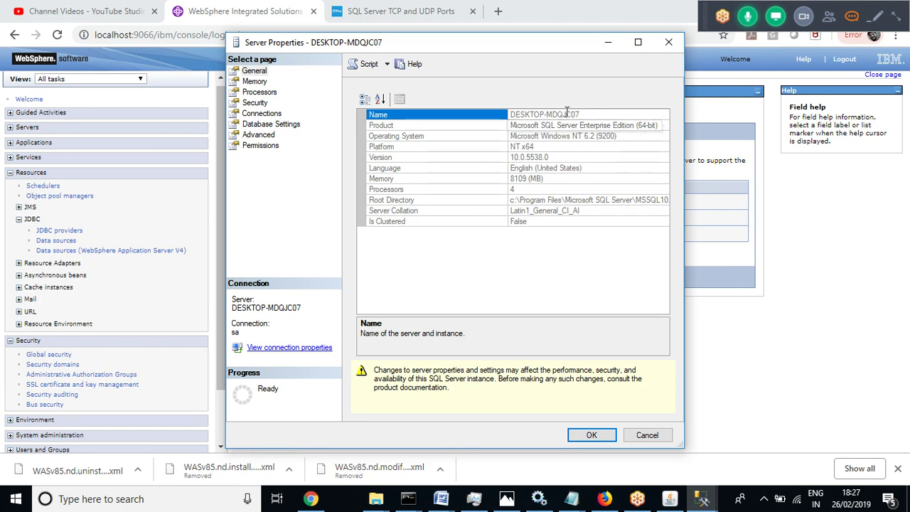
pyautogui.moveTo(573, 114); pyautogui.dragTo(507, 115)
pyautogui.hotkey('ctrl', 'c')
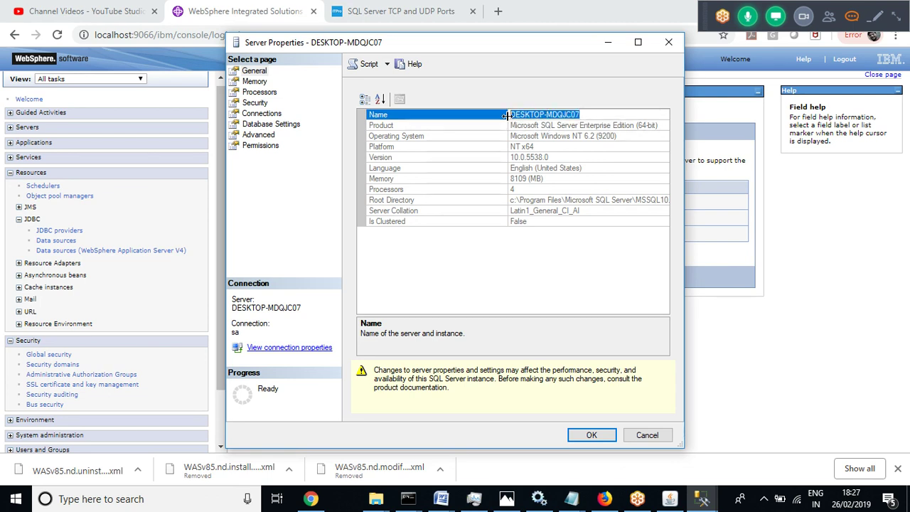
pyautogui.click(649, 434)
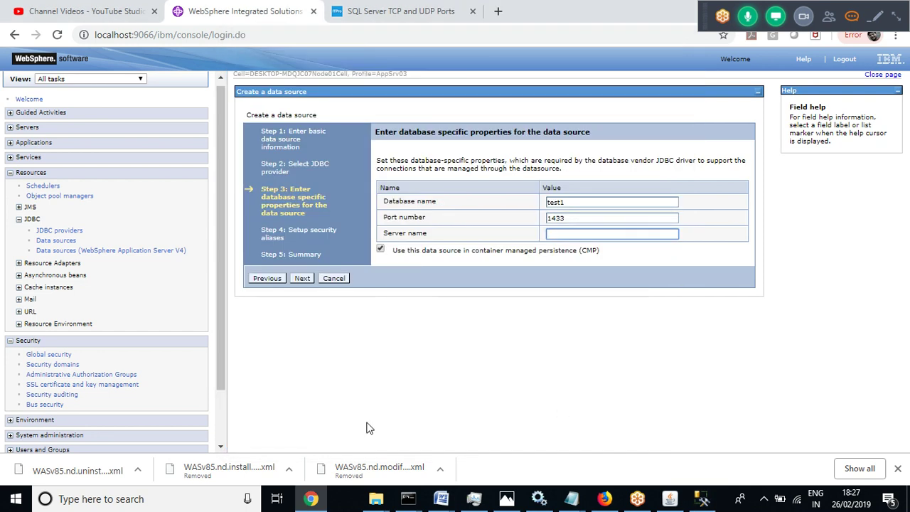
pyautogui.click(311, 499)
pyautogui.click(313, 498)
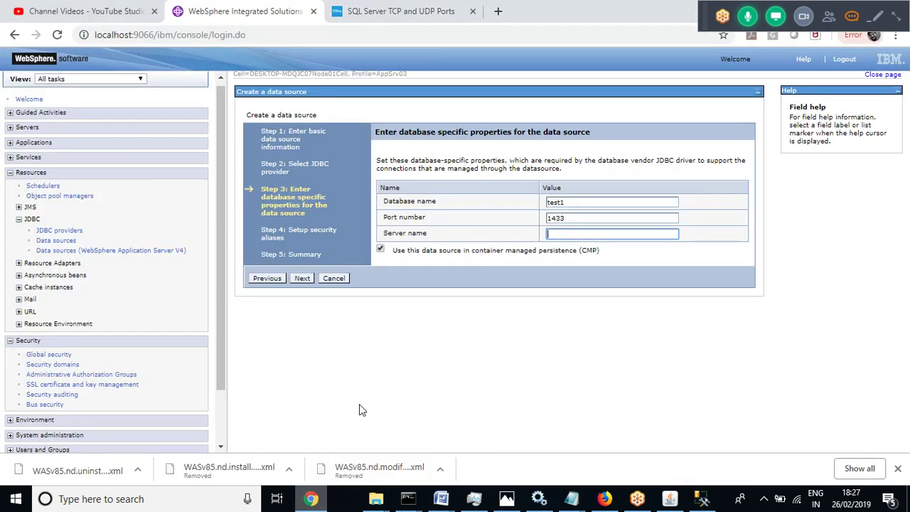
# Paste DESKTOP-MDQJC07 into Server name and advance to the security aliases step
pyautogui.click(557, 234)
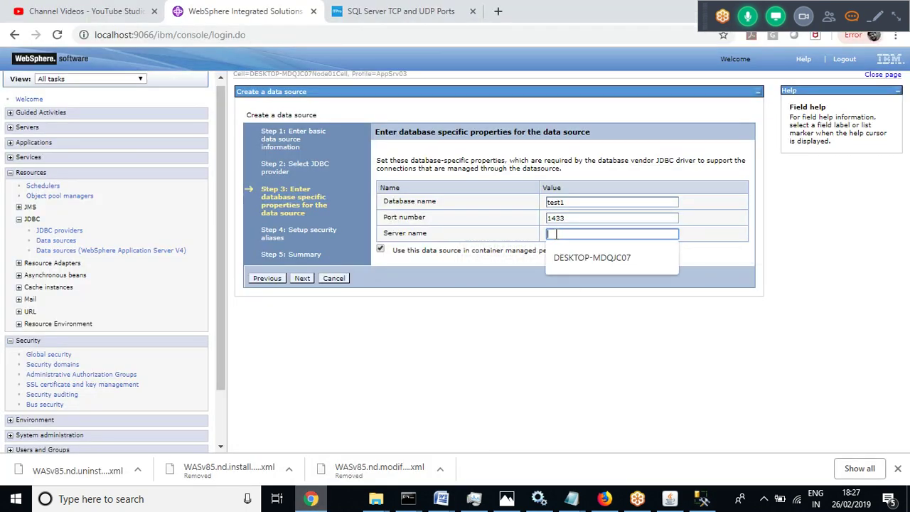
pyautogui.hotkey('ctrl', 'v')
pyautogui.click(496, 362)
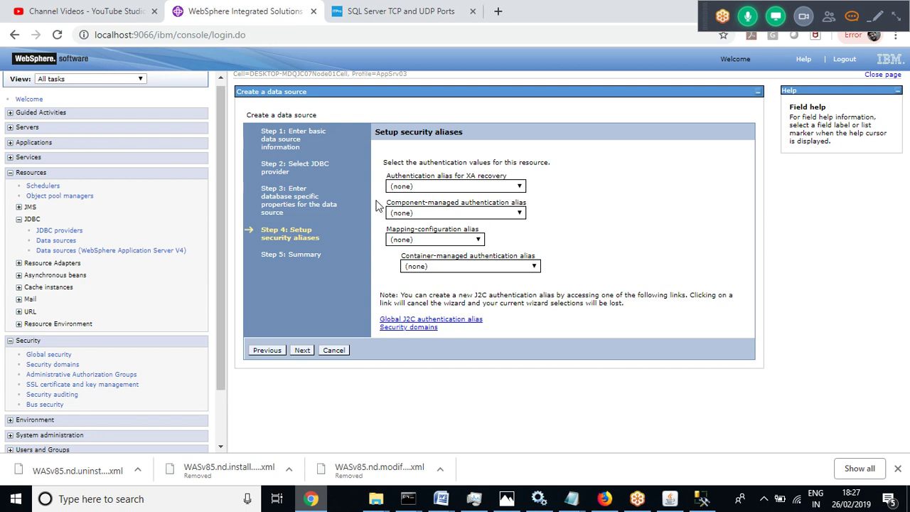
# Set XA recovery, container- and component-managed aliases to DESKTOP-MDQJC07Node02/SQLJ2C, mapping left (none), then go to Summary
pyautogui.click(457, 186)
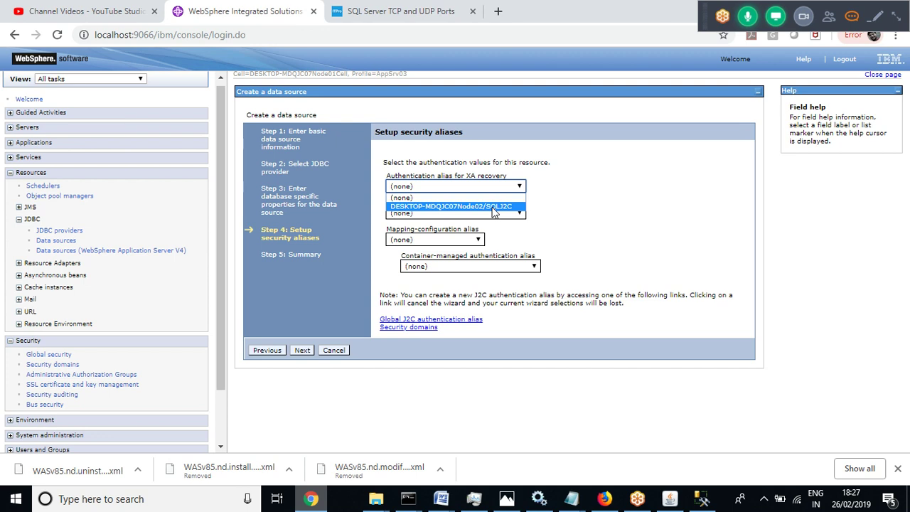
pyautogui.click(493, 211)
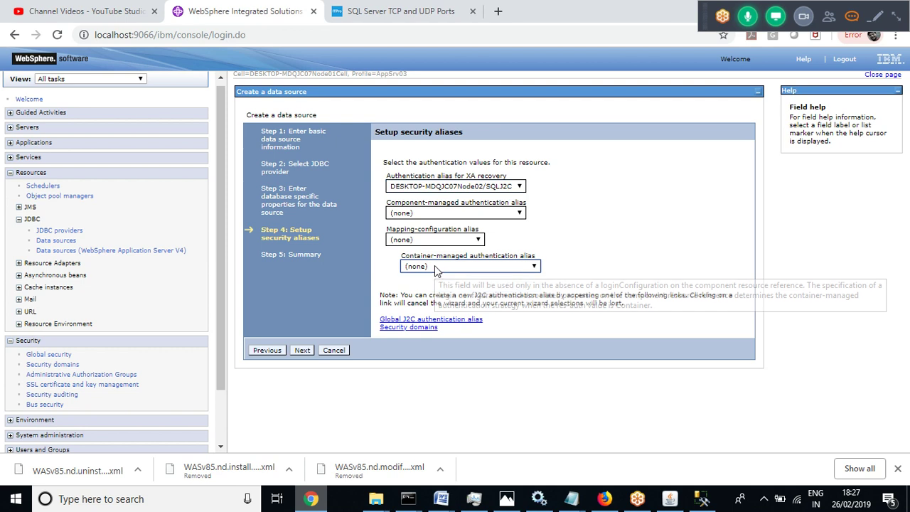
pyautogui.click(435, 266)
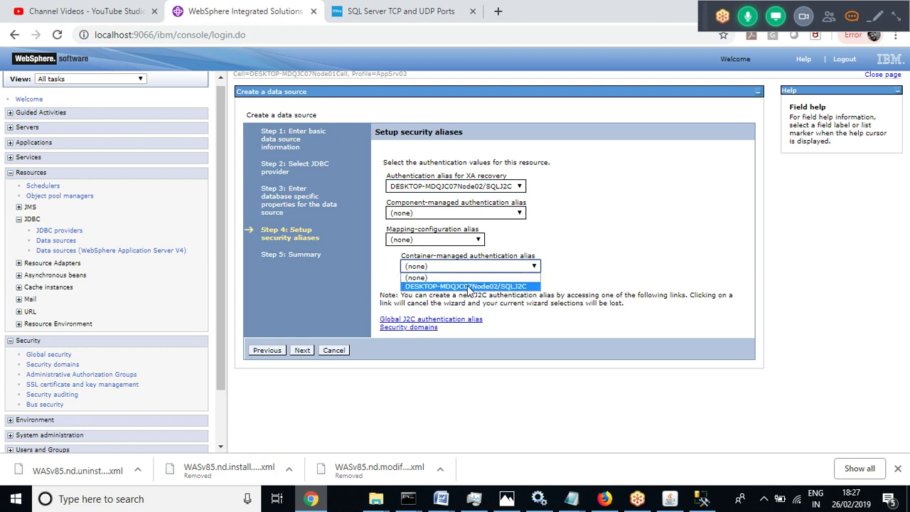
pyautogui.click(466, 286)
pyautogui.click(515, 213)
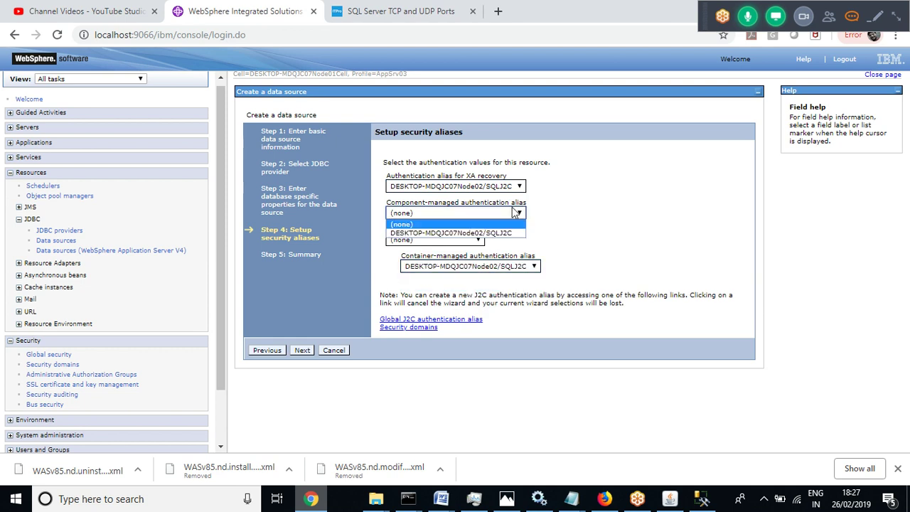
pyautogui.click(489, 233)
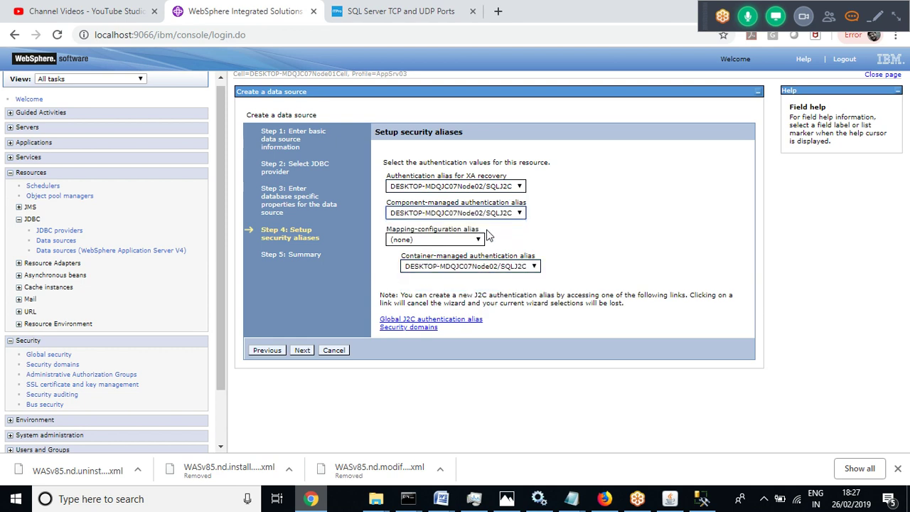
pyautogui.click(424, 240)
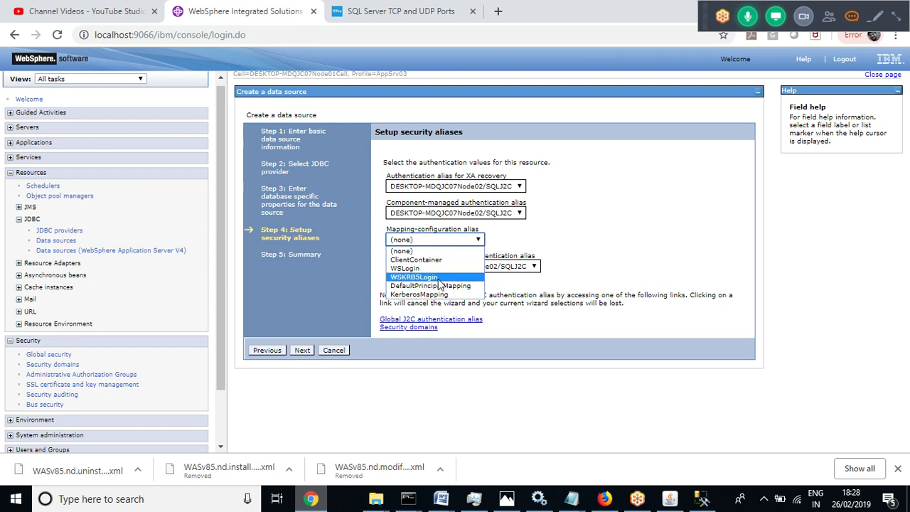
pyautogui.click(610, 223)
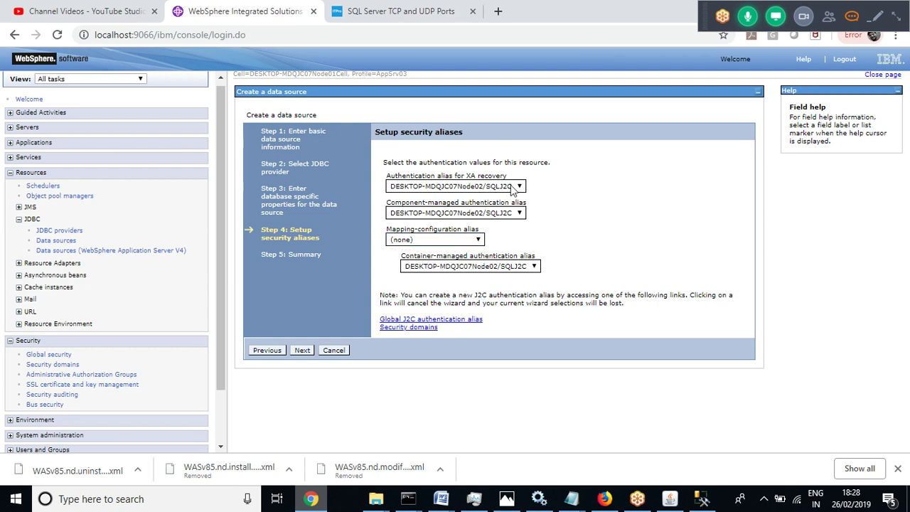
pyautogui.click(307, 351)
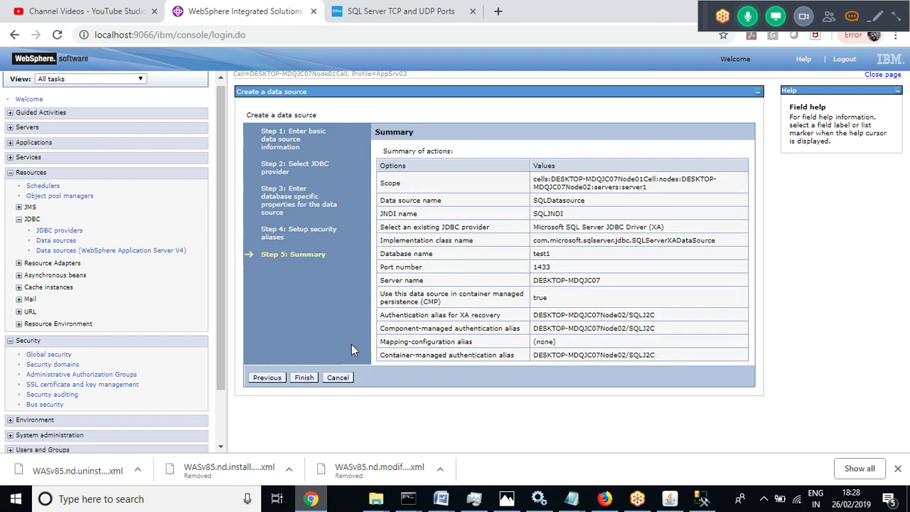
# Create the SQLDatasource data source (JNDI SQLJNDI) and save the changes to the master configuration
pyautogui.click(304, 378)
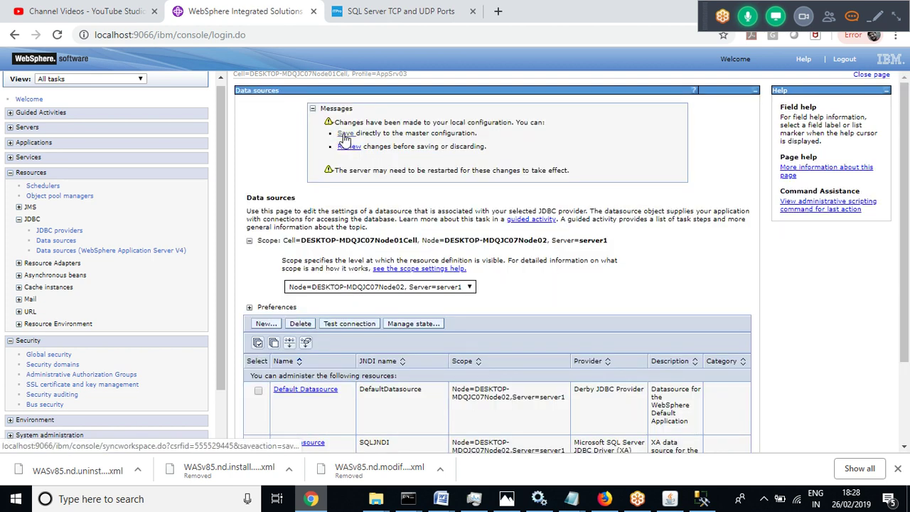
pyautogui.click(344, 134)
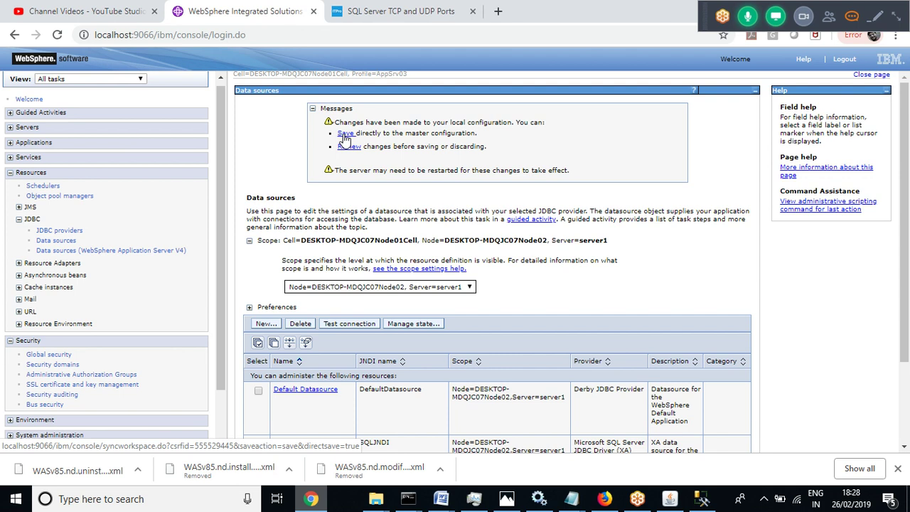
# Save to the master configuration, then run Test connection on SQLDatasource
pyautogui.click(344, 135)
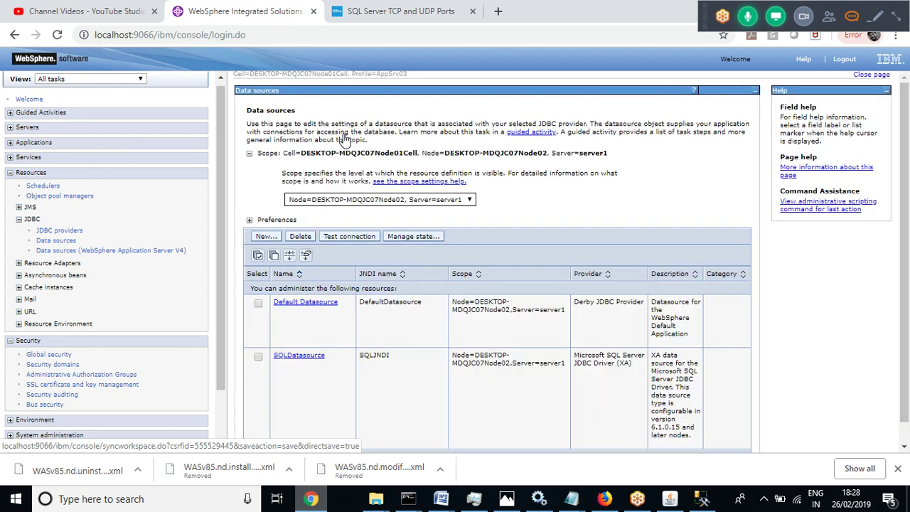
pyautogui.scroll(-1, 900, 258)
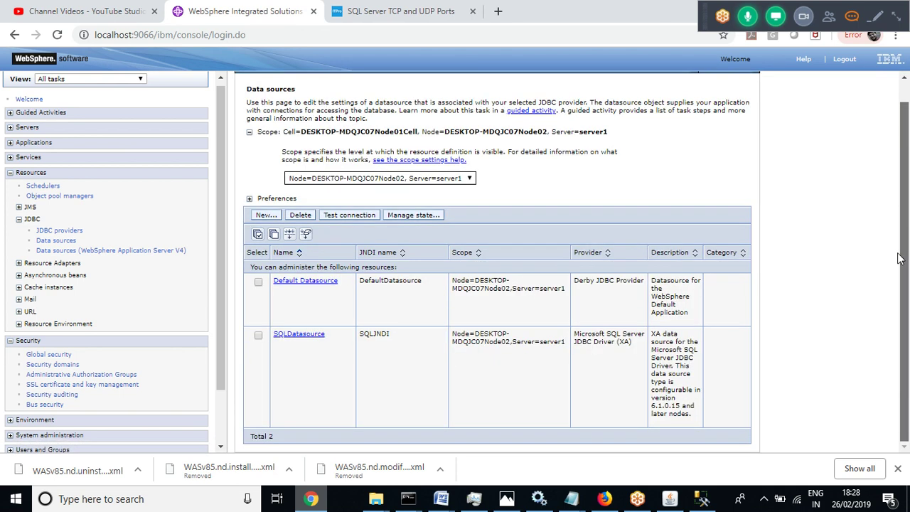
pyautogui.click(258, 338)
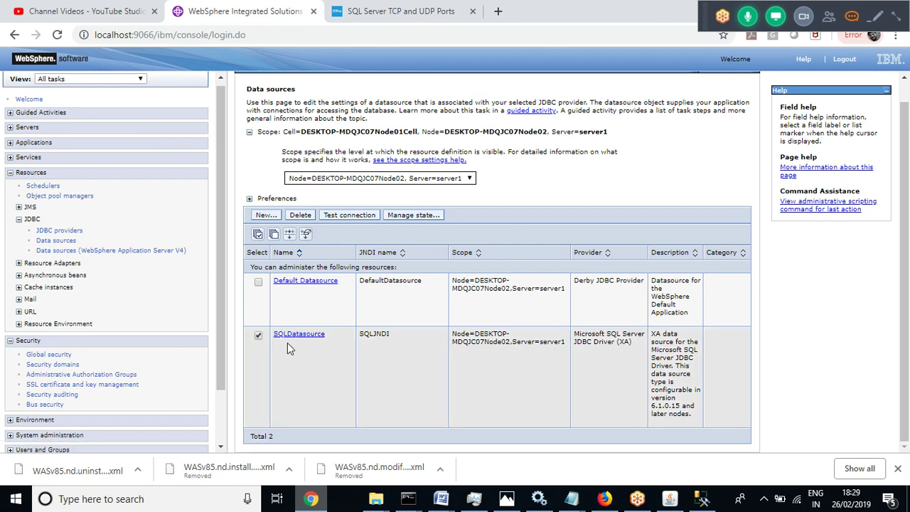
pyautogui.click(348, 216)
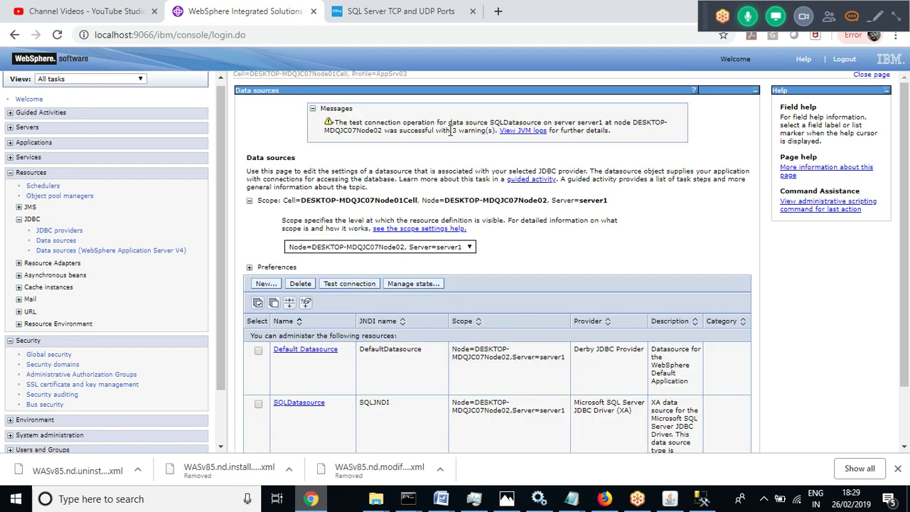
# Highlight the connection success message text, then clear the selection
pyautogui.moveTo(436, 132); pyautogui.dragTo(337, 122)
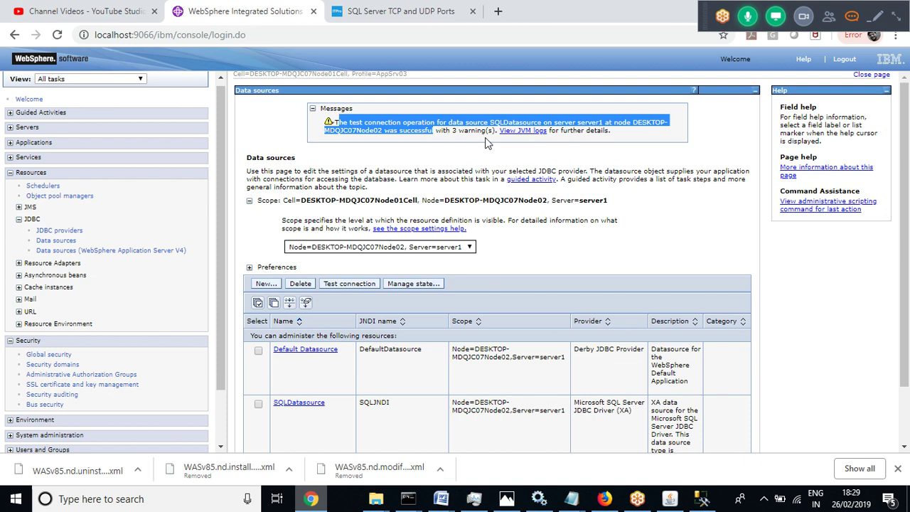
pyautogui.click(461, 134)
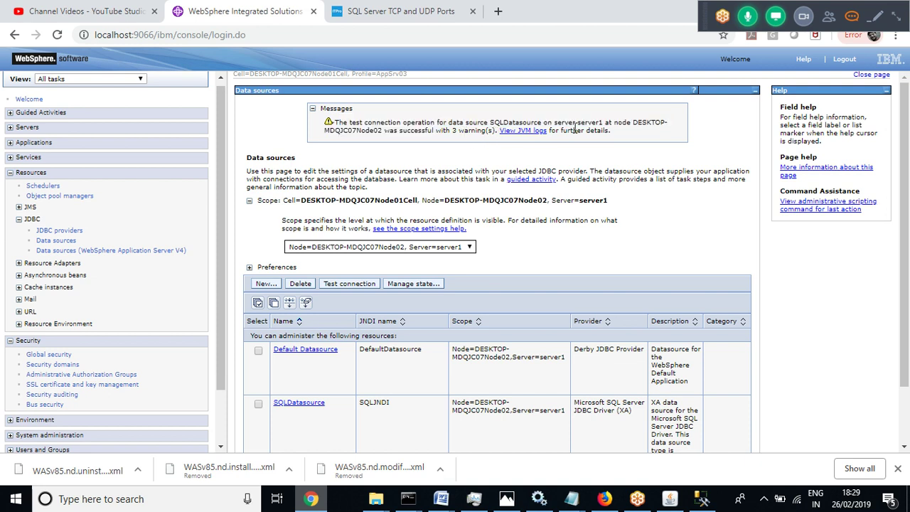
pyautogui.moveTo(612, 133); pyautogui.dragTo(333, 122)
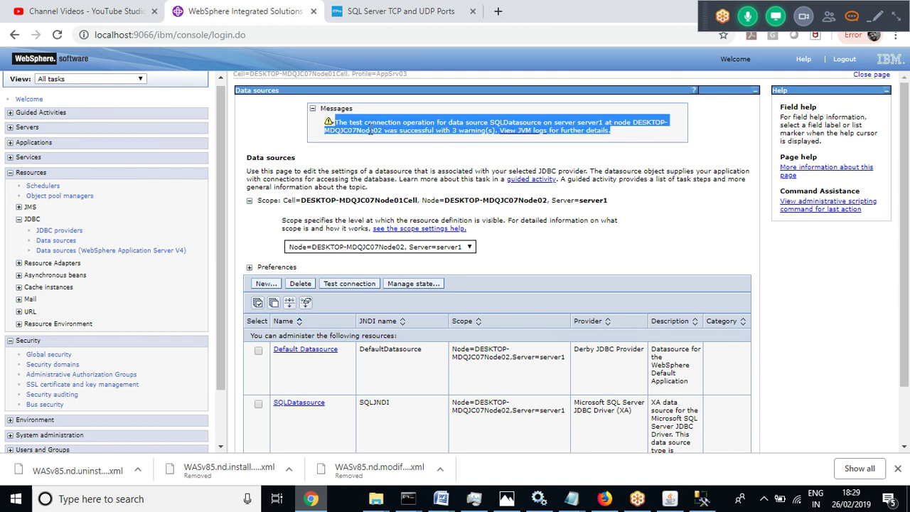
pyautogui.click(370, 130)
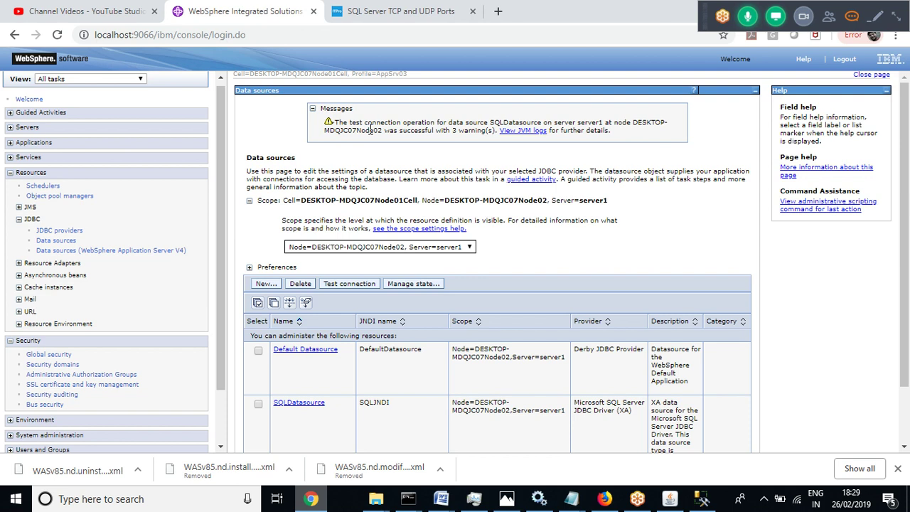
pyautogui.moveTo(905, 134); pyautogui.dragTo(903, 219)
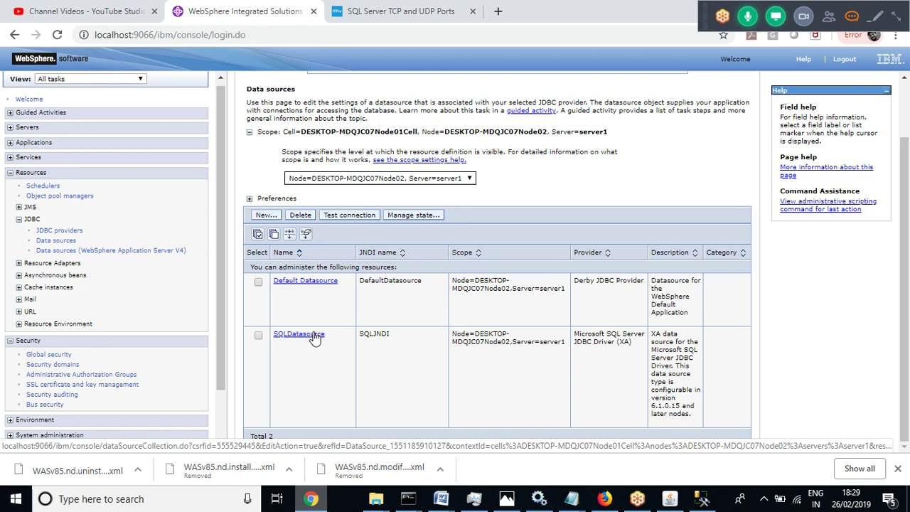
# Open SQLDatasource's settings, showing JNDI SQLJNDI, database test1, port 1433 and the SQLJ2C aliases
pyautogui.click(299, 334)
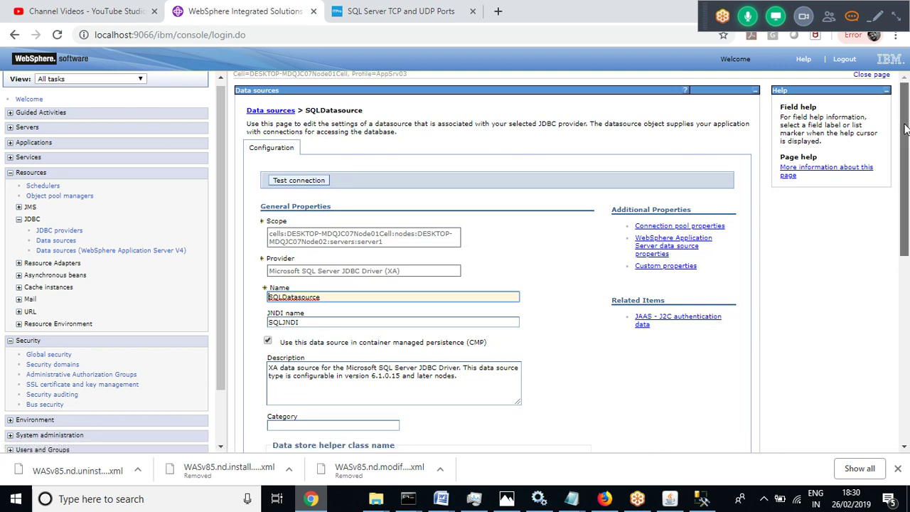
pyautogui.moveTo(905, 128); pyautogui.dragTo(897, 155)
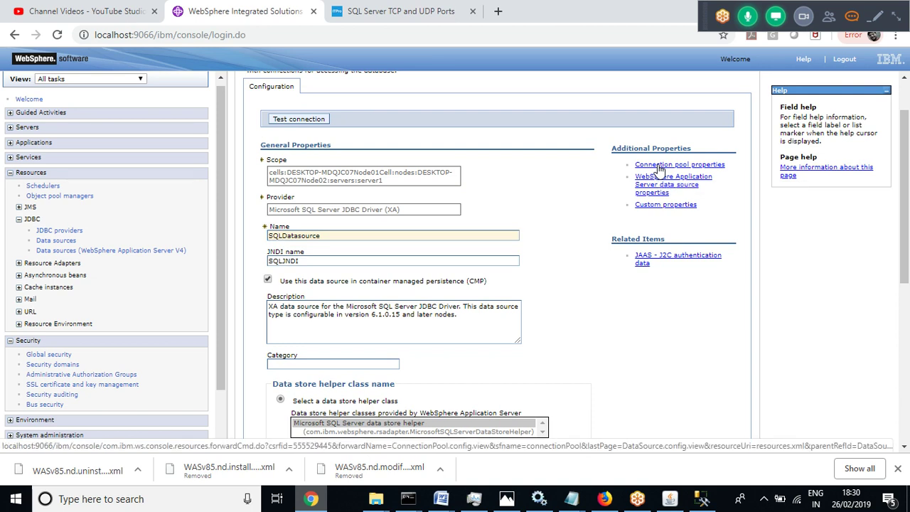
pyautogui.click(660, 167)
pyautogui.click(317, 245)
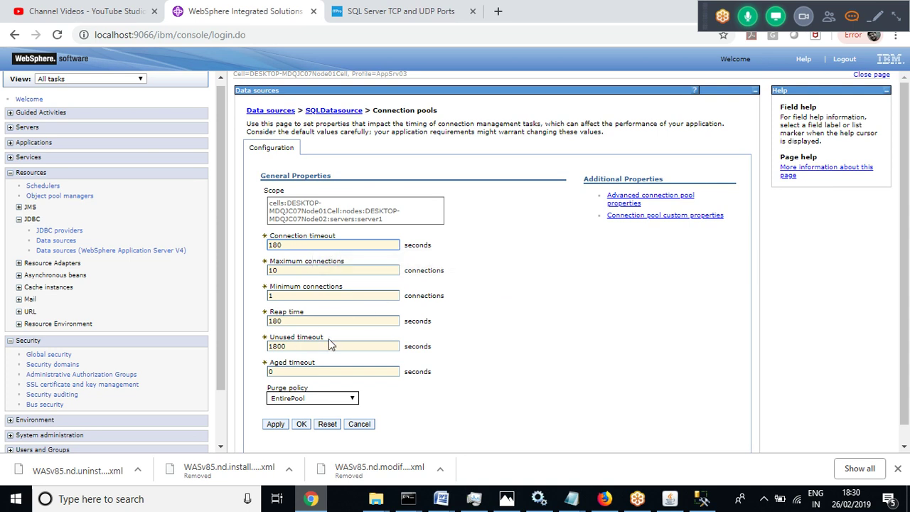
pyautogui.click(318, 294)
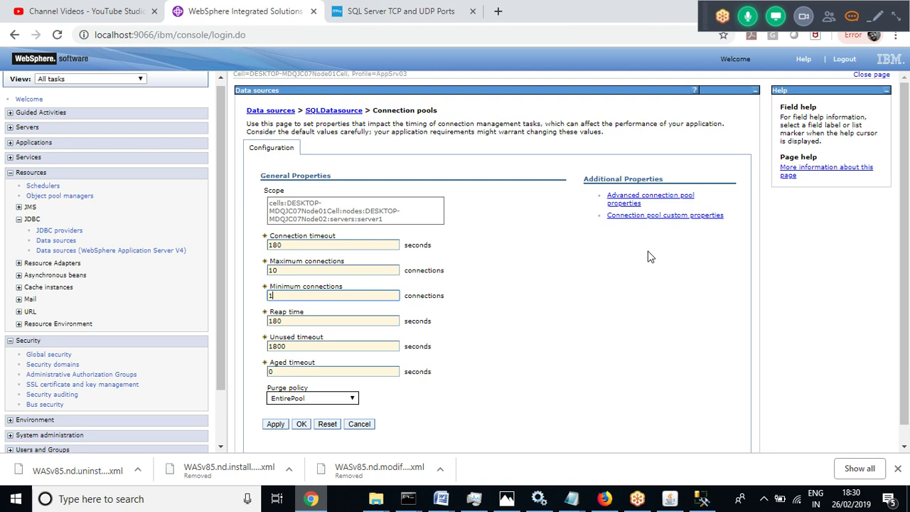
pyautogui.click(623, 197)
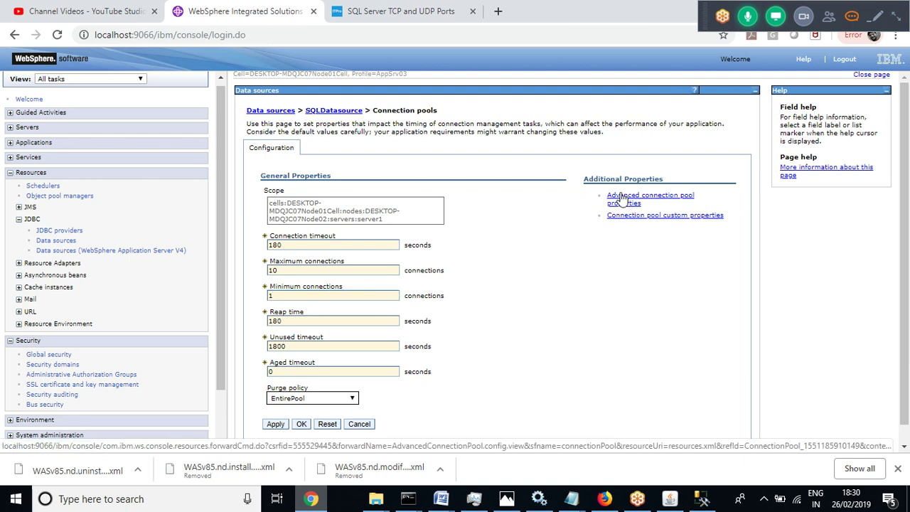
pyautogui.click(333, 118)
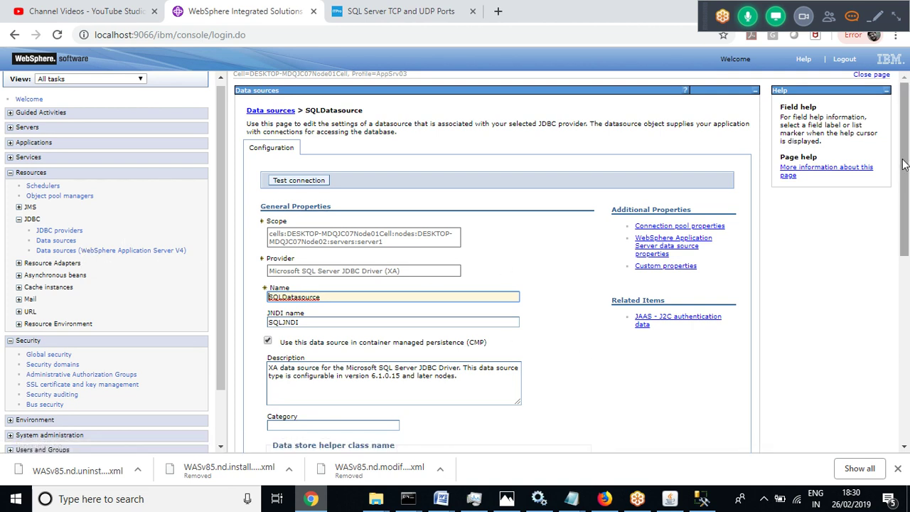
pyautogui.moveTo(905, 181); pyautogui.dragTo(907, 149)
pyautogui.moveTo(907, 149); pyautogui.dragTo(894, 251)
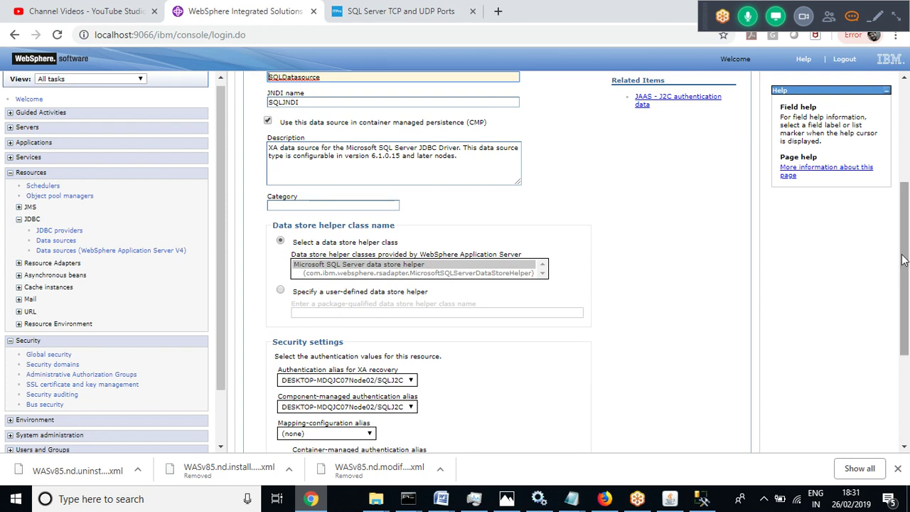
pyautogui.moveTo(906, 261); pyautogui.dragTo(909, 185)
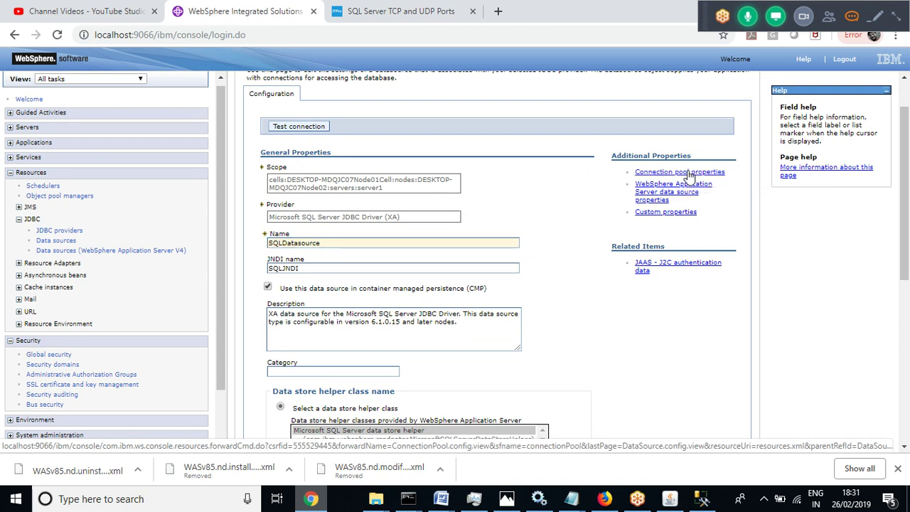
# Show SQLDatasource's connection pools: 180-second connection timeout and 10 maximum connections
pyautogui.click(689, 176)
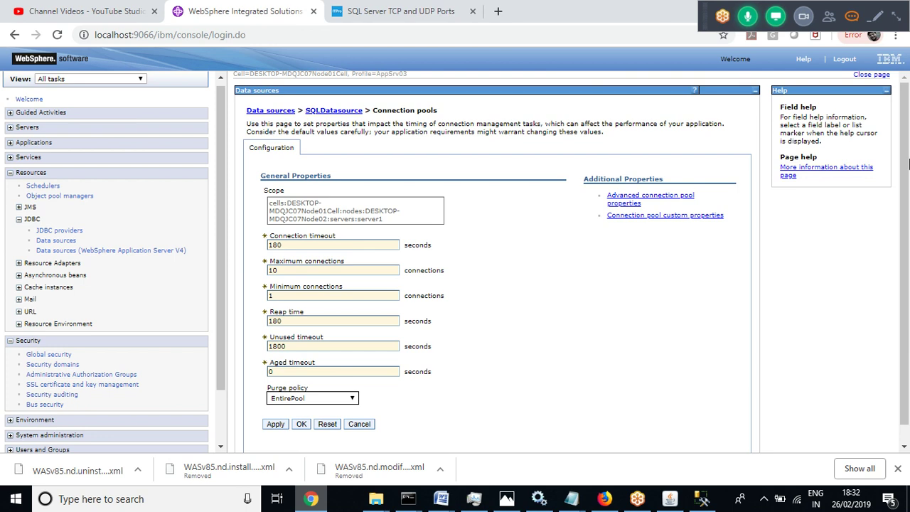
pyautogui.scroll(-1, 905, 157)
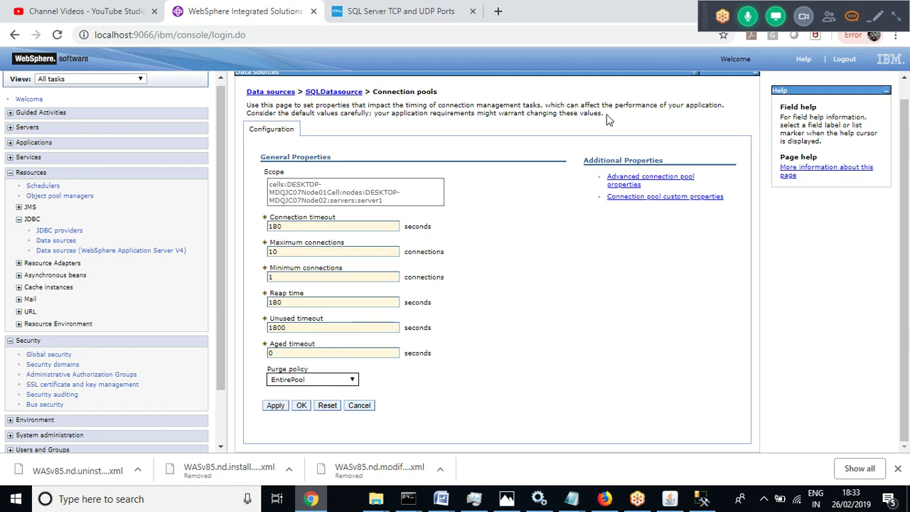
# Clear the page text selection and stop sharing the screen in GoToMeeting
pyautogui.moveTo(604, 113); pyautogui.dragTo(495, 113)
pyautogui.click(566, 123)
pyautogui.click(899, 20)
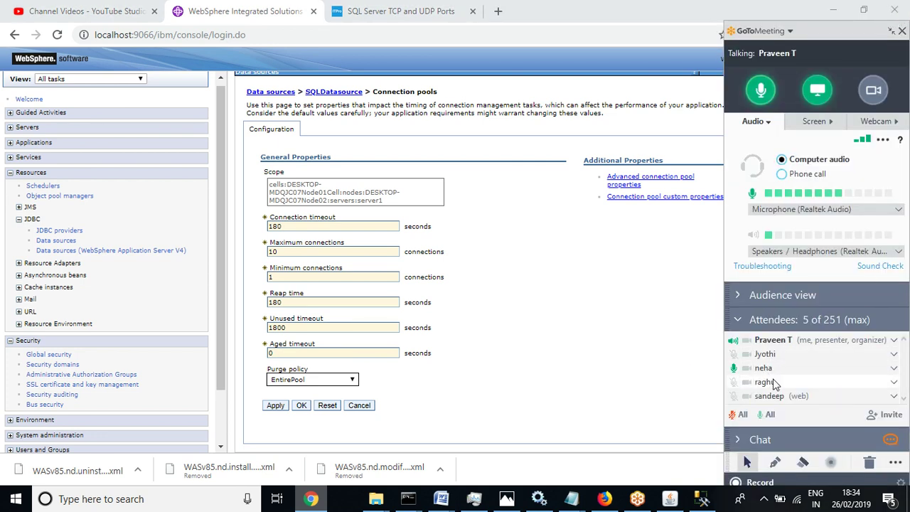
pyautogui.click(818, 91)
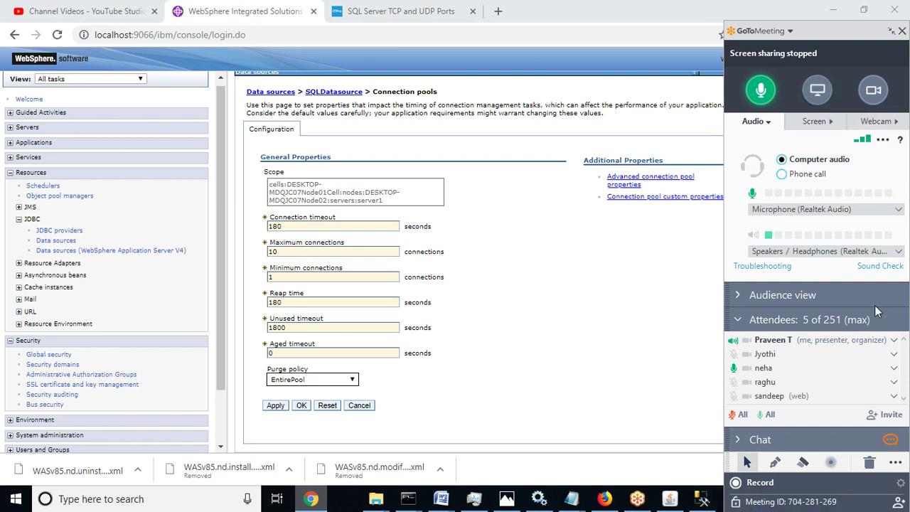
# Make one attendee an organizer and confirm
pyautogui.click(894, 354)
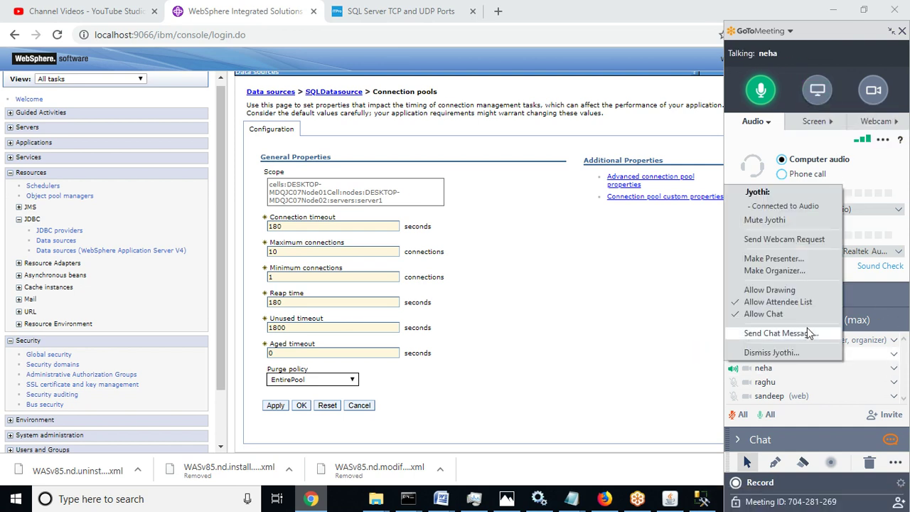
pyautogui.click(767, 271)
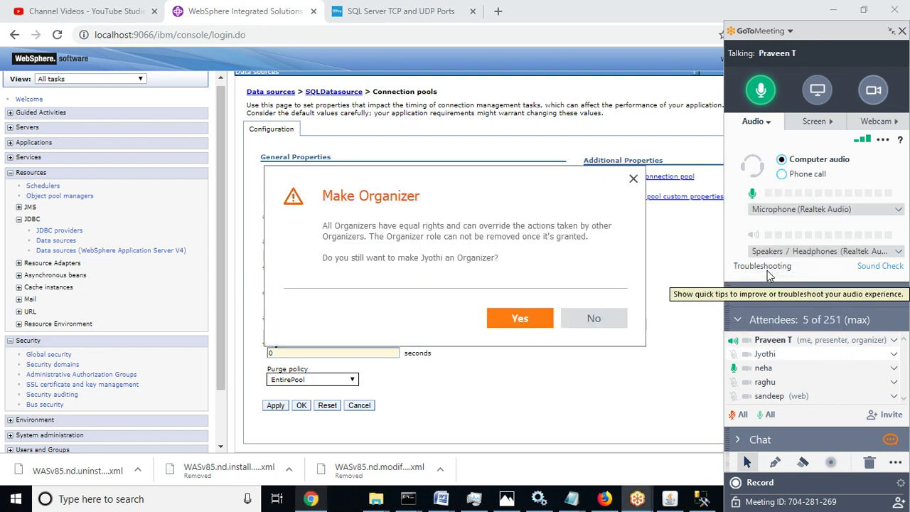
pyautogui.click(518, 320)
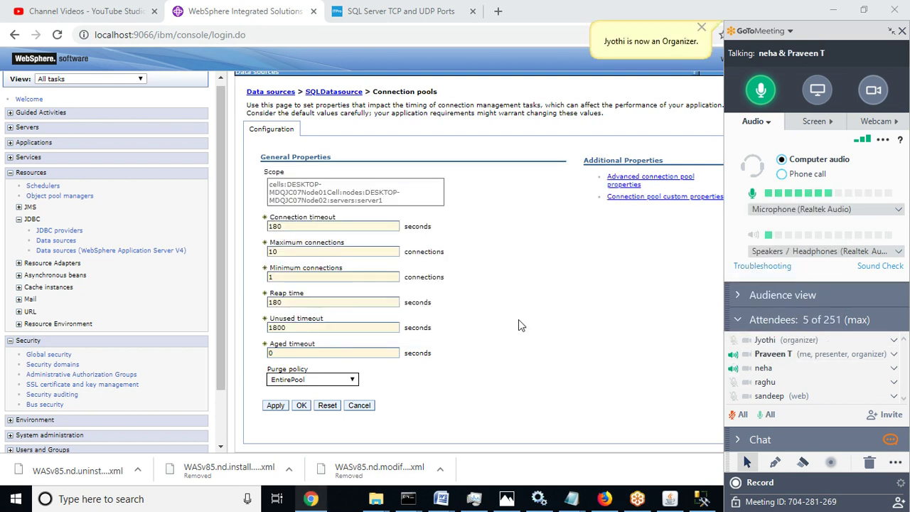
# Minimize the screen recorder, browser and SQL Server Management Studio windows
pyautogui.click(670, 498)
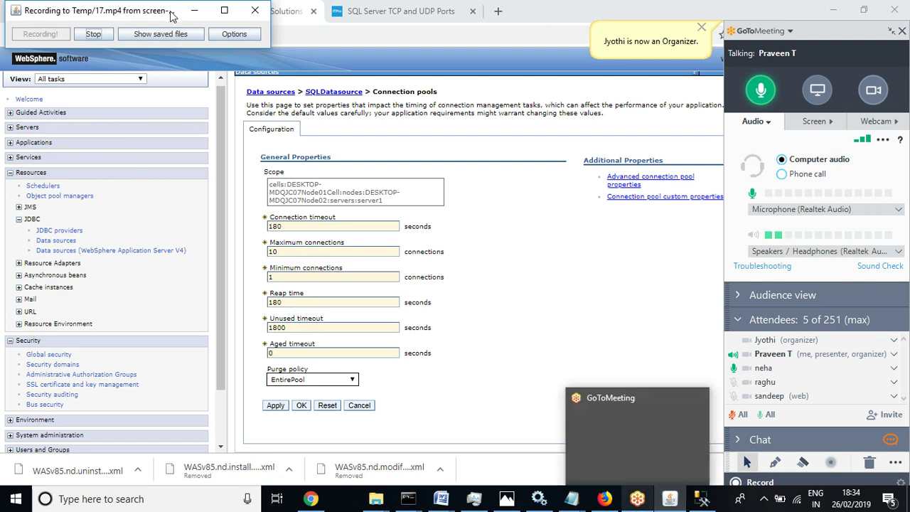
pyautogui.click(194, 10)
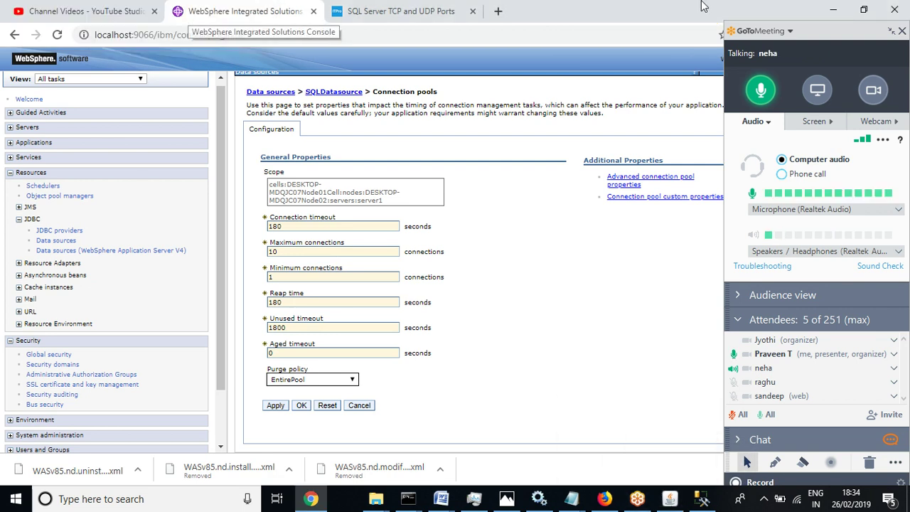
pyautogui.click(832, 10)
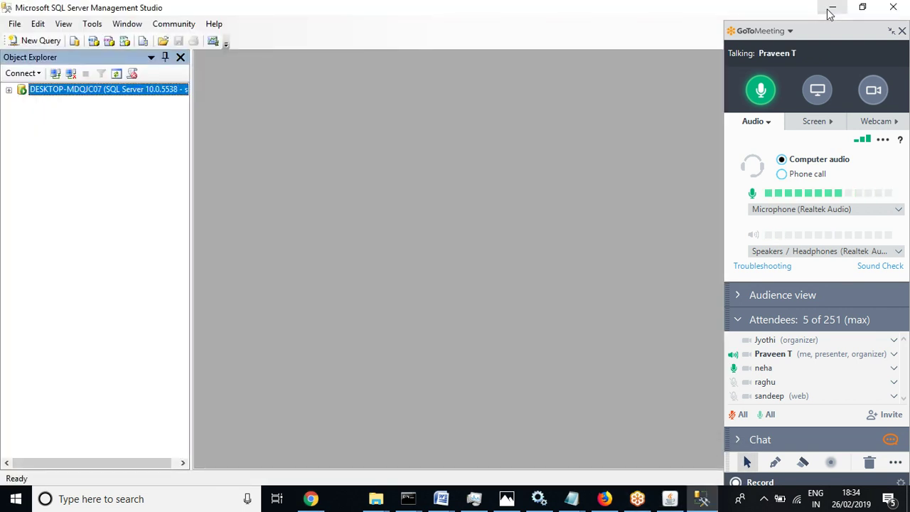
pyautogui.click(832, 10)
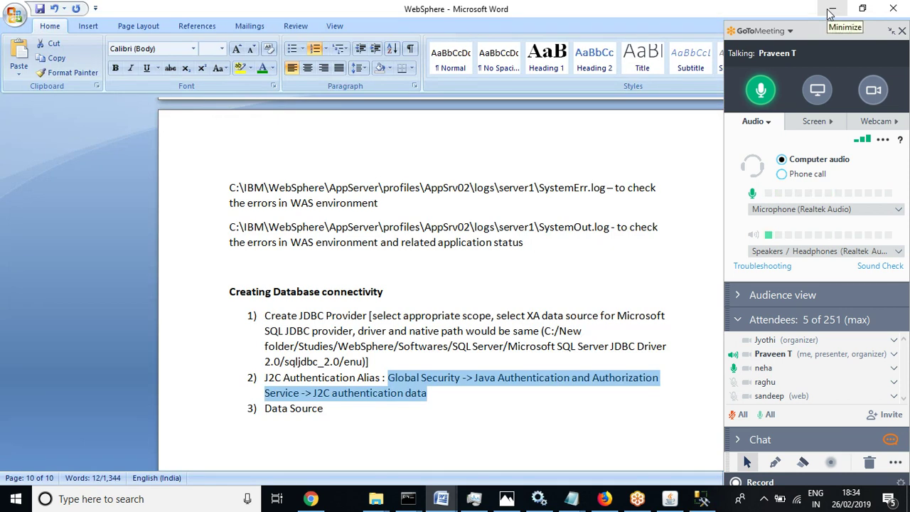
# Minimize the WebSphere Word document, compact the meeting panel, and show the desktop
pyautogui.click(832, 10)
pyautogui.click(893, 33)
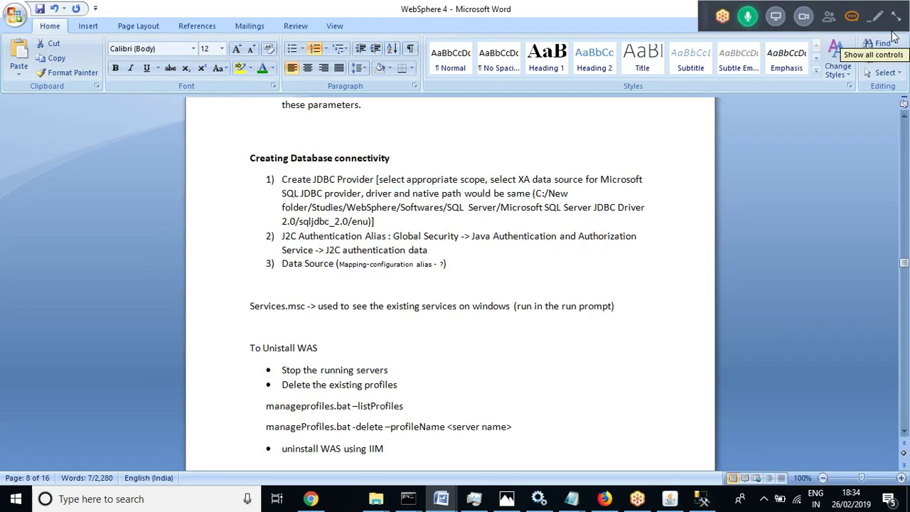
pyautogui.press('super+d')
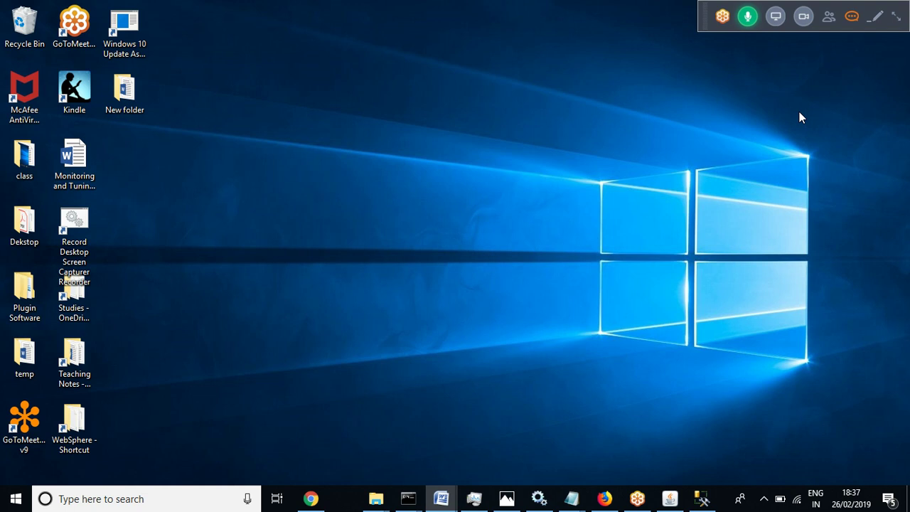
# Make the other organizer the GoToMeeting presenter and confirm with Yes
pyautogui.click(896, 20)
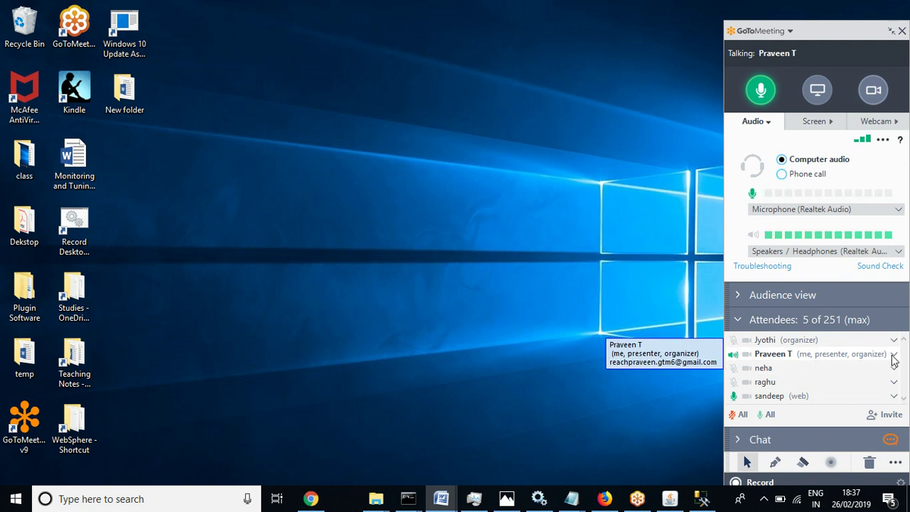
pyautogui.click(894, 354)
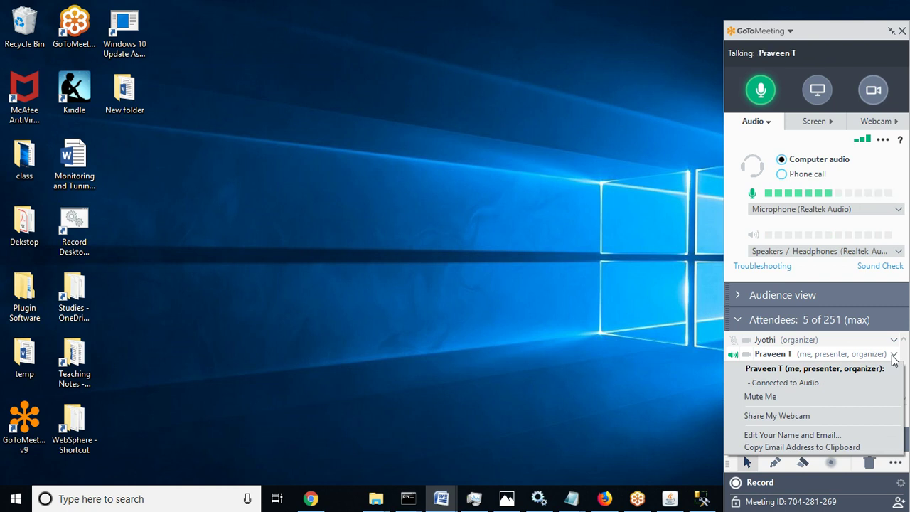
pyautogui.click(563, 364)
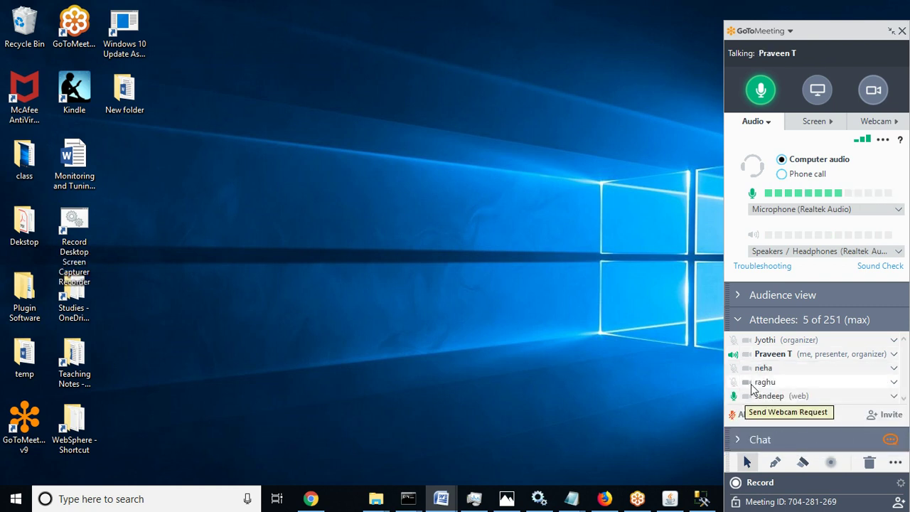
pyautogui.click(893, 342)
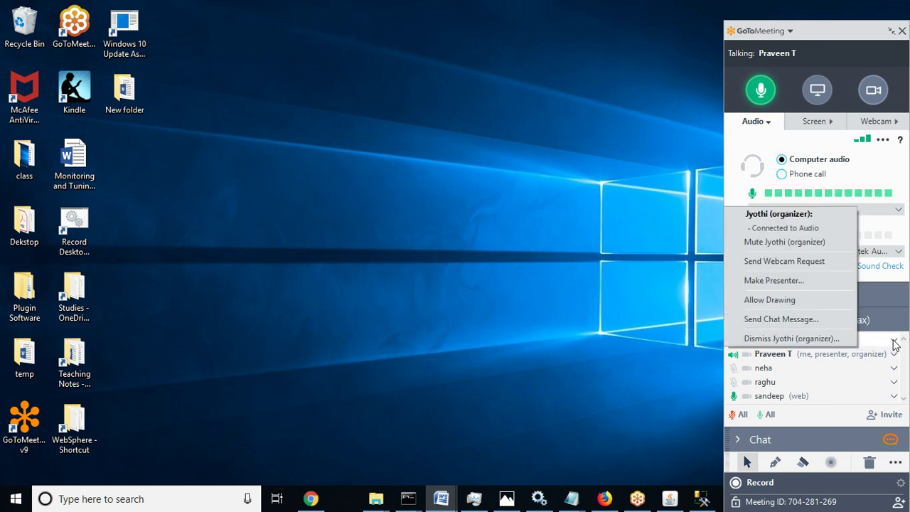
pyautogui.click(766, 282)
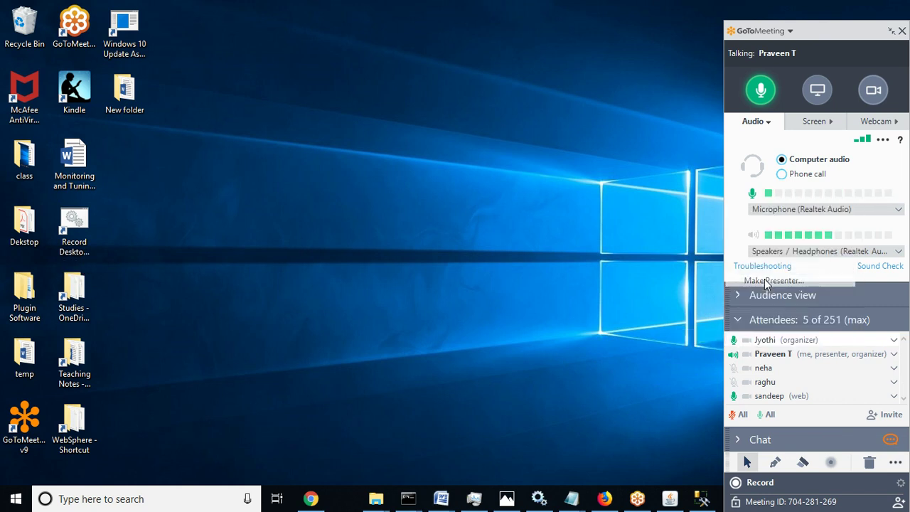
pyautogui.click(474, 303)
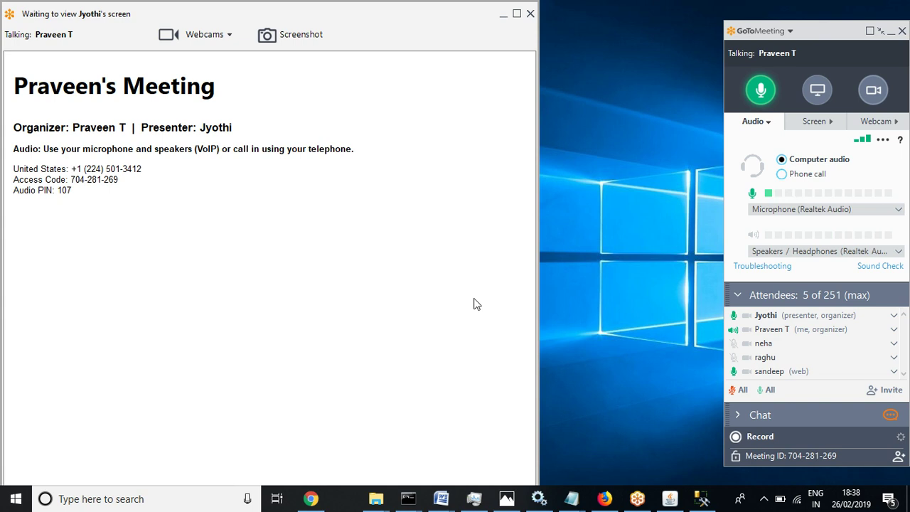
# Cancel leaving the meeting and share your whole screen with the attendees
pyautogui.click(531, 14)
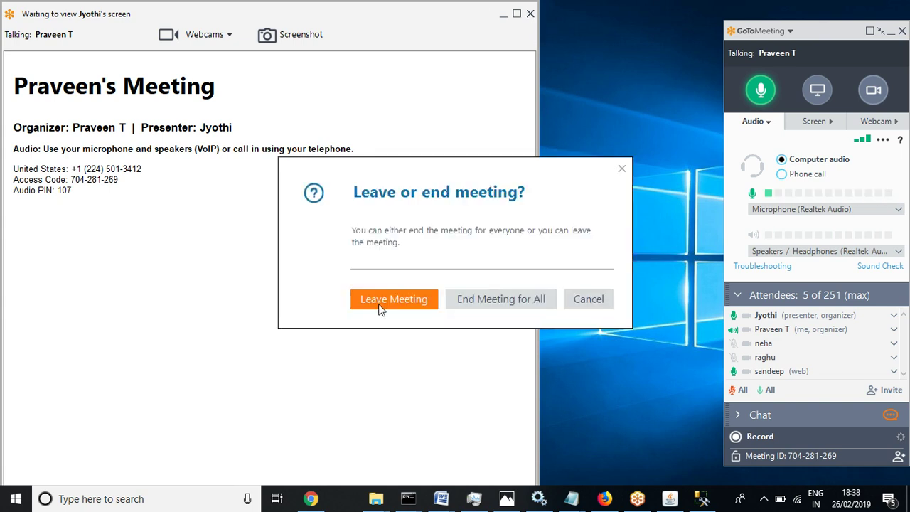
pyautogui.click(590, 300)
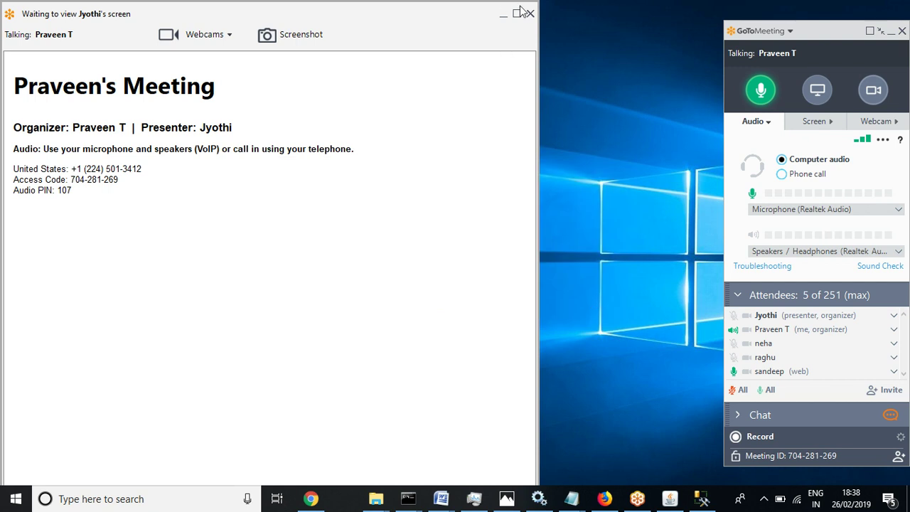
pyautogui.click(895, 316)
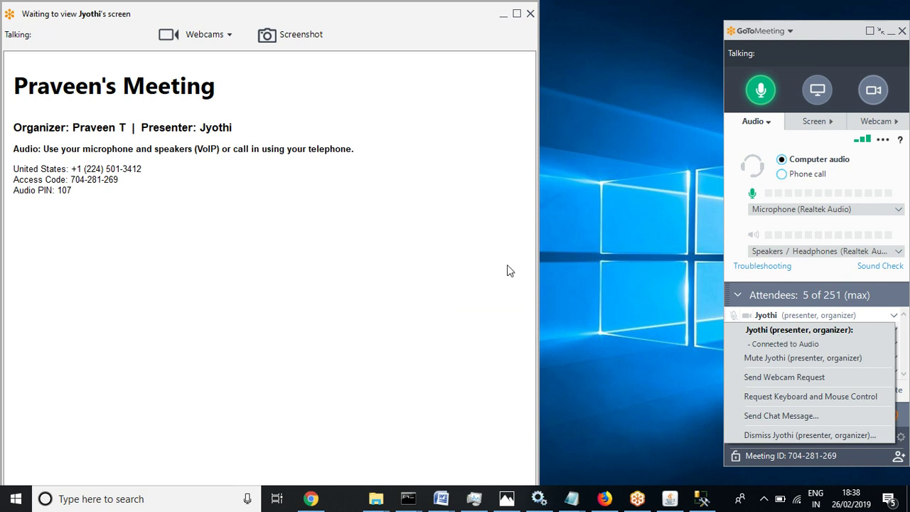
pyautogui.click(652, 294)
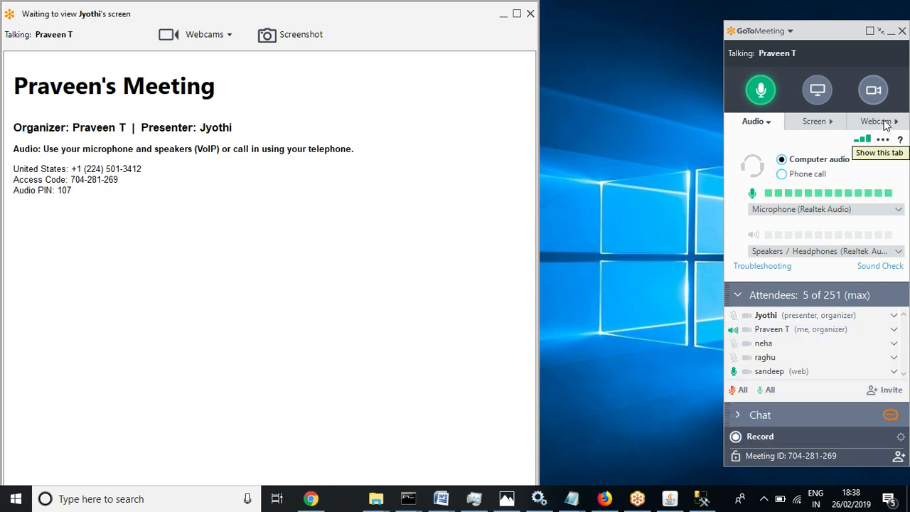
pyautogui.click(818, 89)
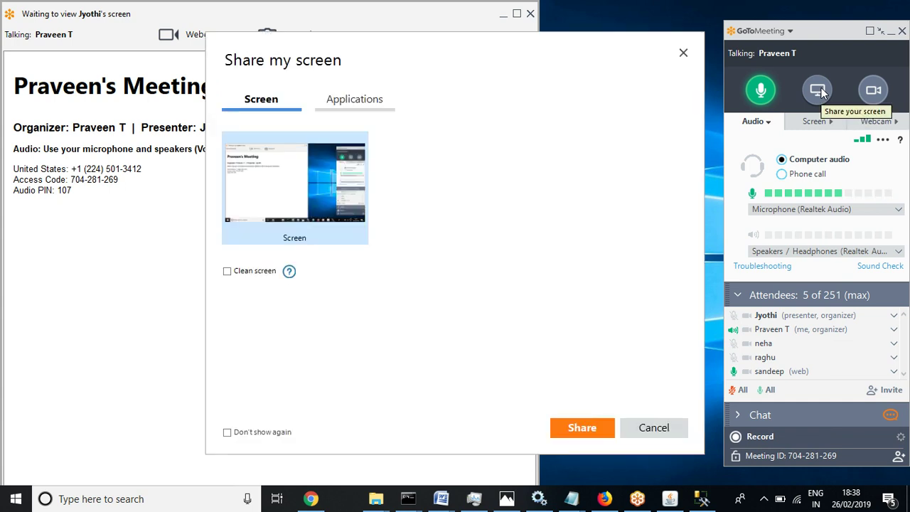
pyautogui.click(580, 429)
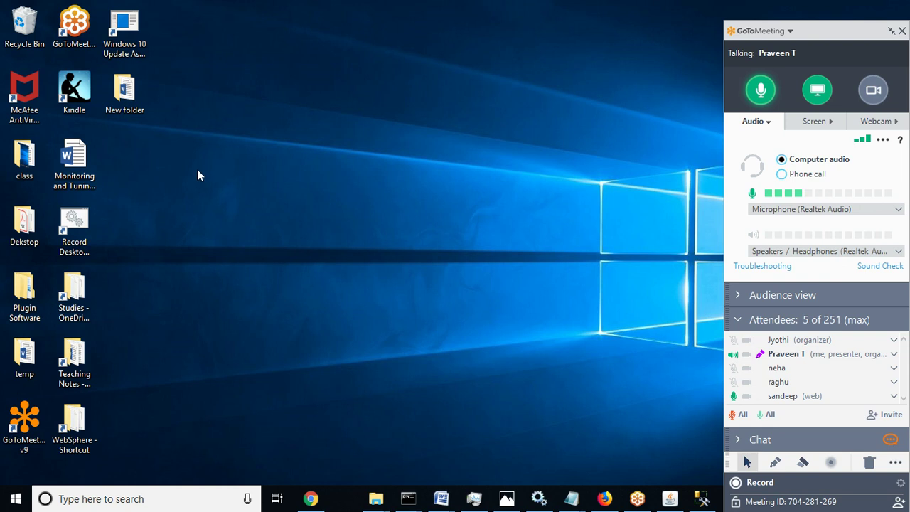
# Search Windows for 'virtual' and launch Oracle VM VirtualBox from the best match
pyautogui.click(136, 500)
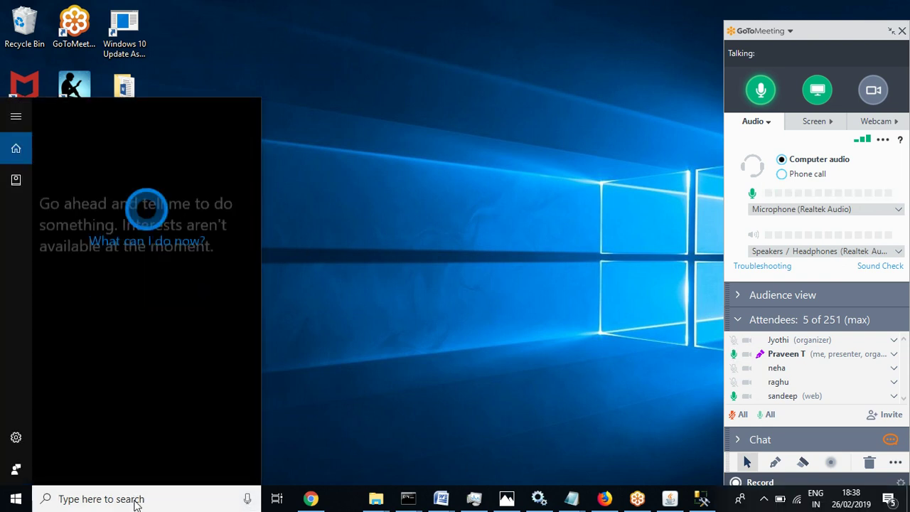
pyautogui.write('v')
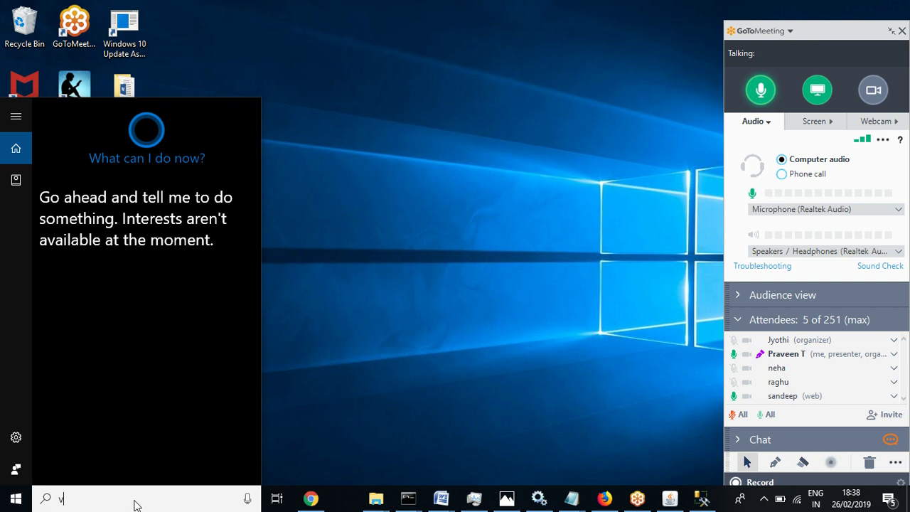
pyautogui.write('irtual')
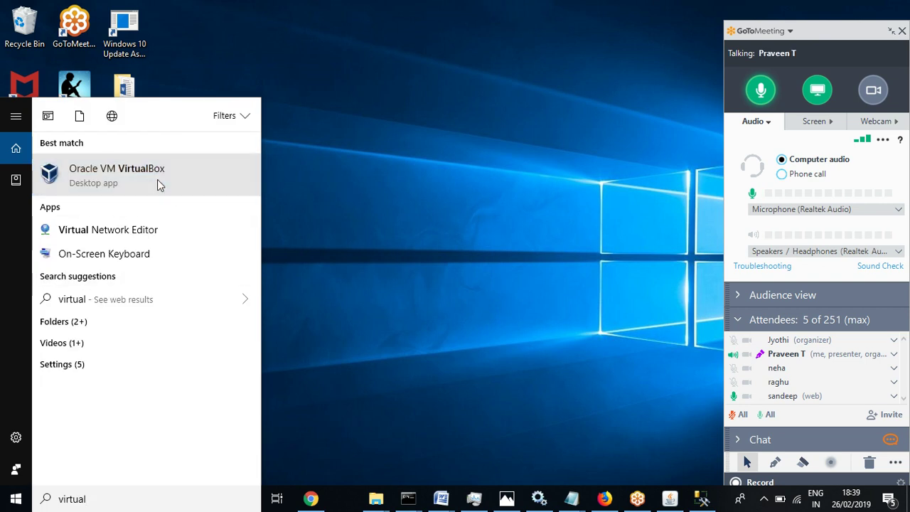
pyautogui.click(160, 184)
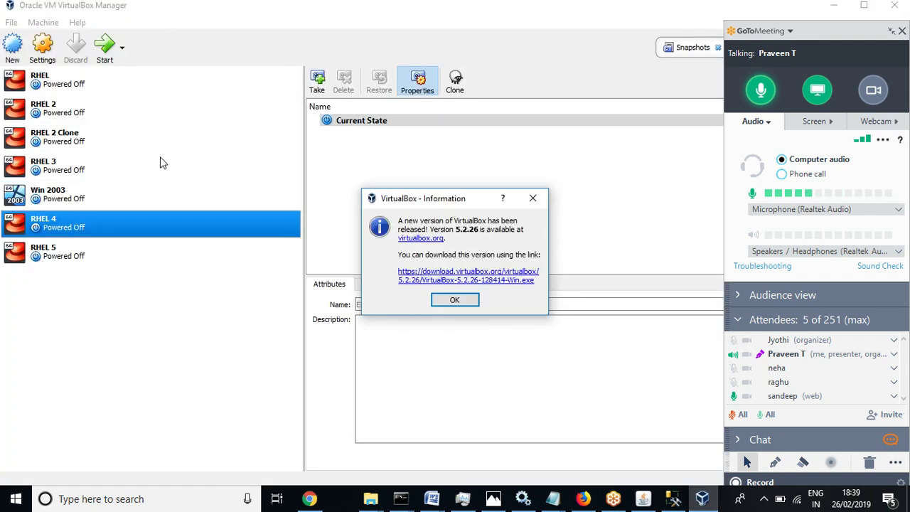
# Close the VirtualBox new-version Information dialog and start the RHEL 3 VM
pyautogui.click(535, 199)
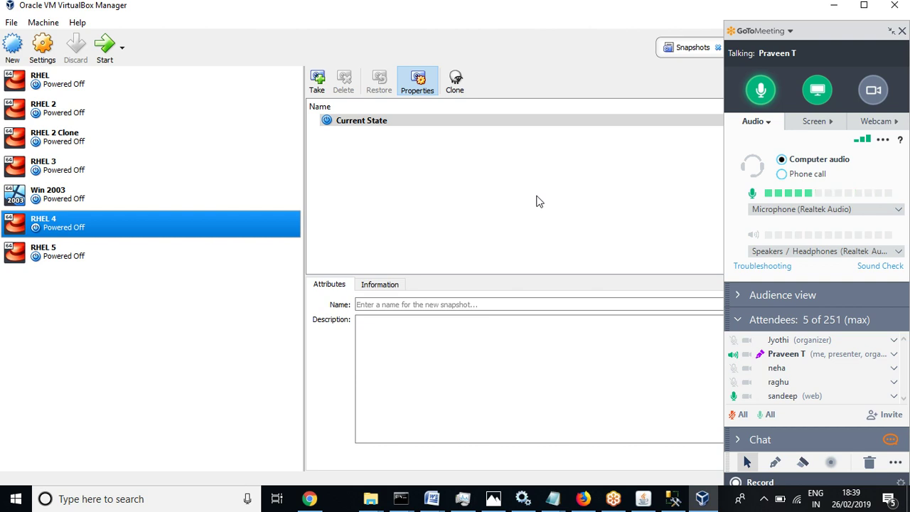
pyautogui.click(63, 165)
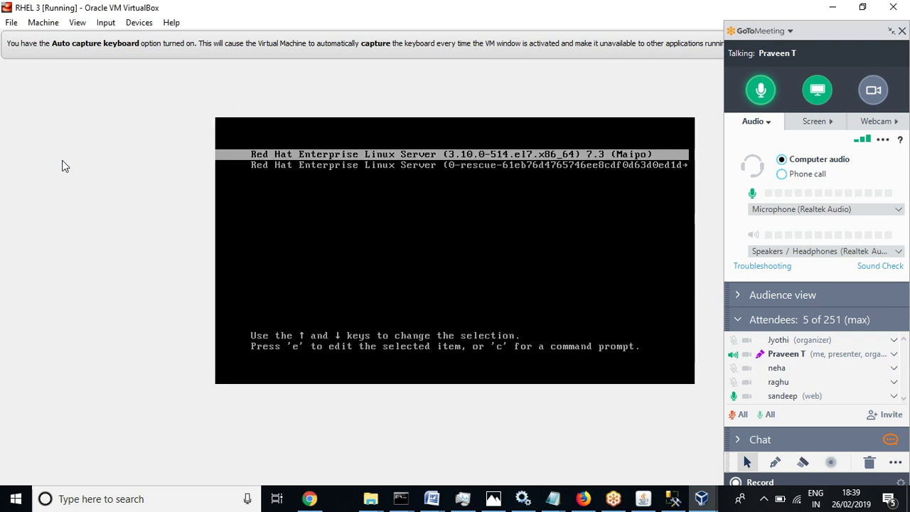
# Boot RHEL 7.3 from GRUB, collapse the meeting panel, and dismiss both VirtualBox notices
pyautogui.press('Return')
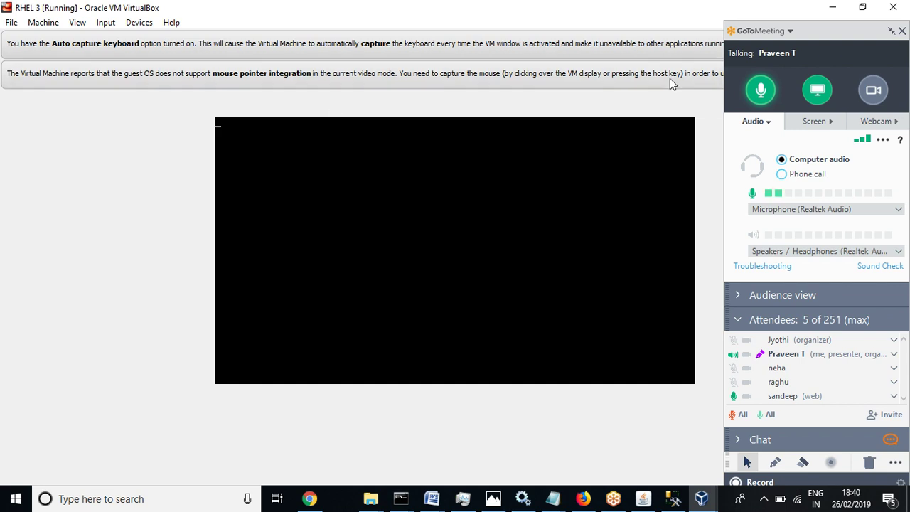
pyautogui.click(896, 27)
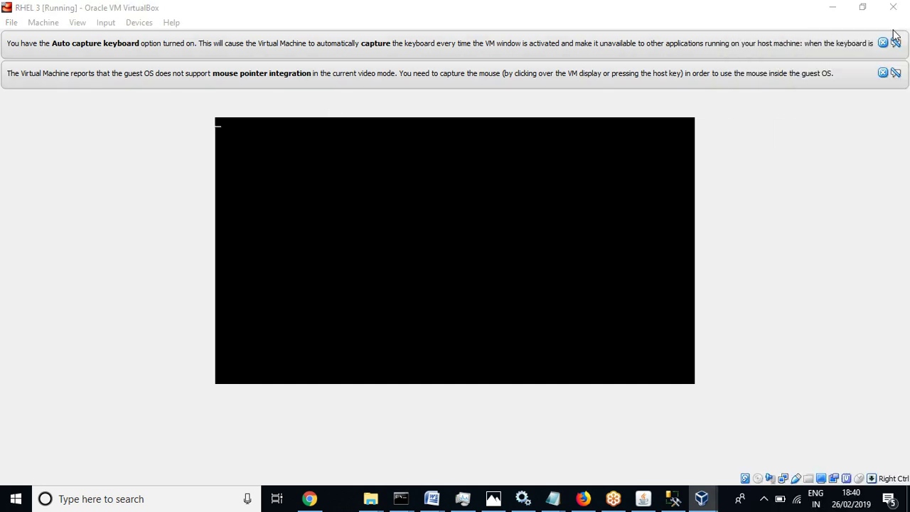
pyautogui.click(884, 74)
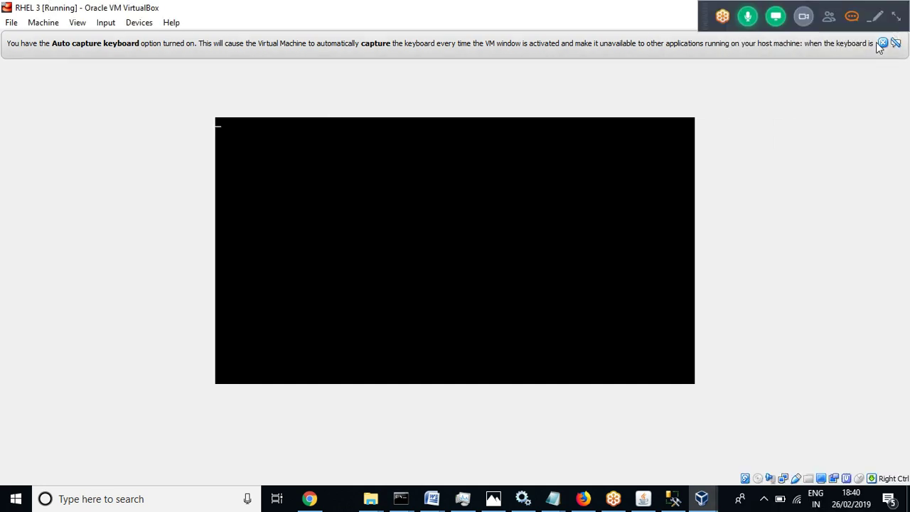
pyautogui.moveTo(881, 47)
pyautogui.click(882, 44)
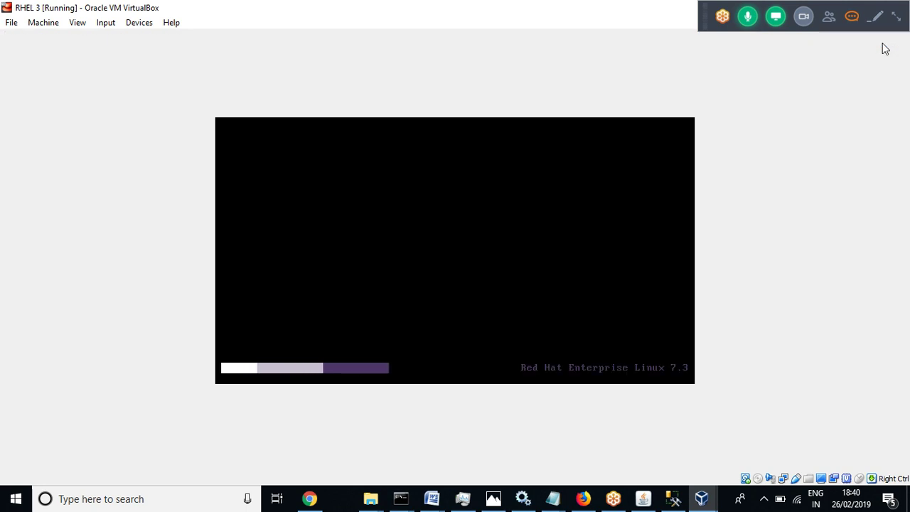
pyautogui.click(643, 498)
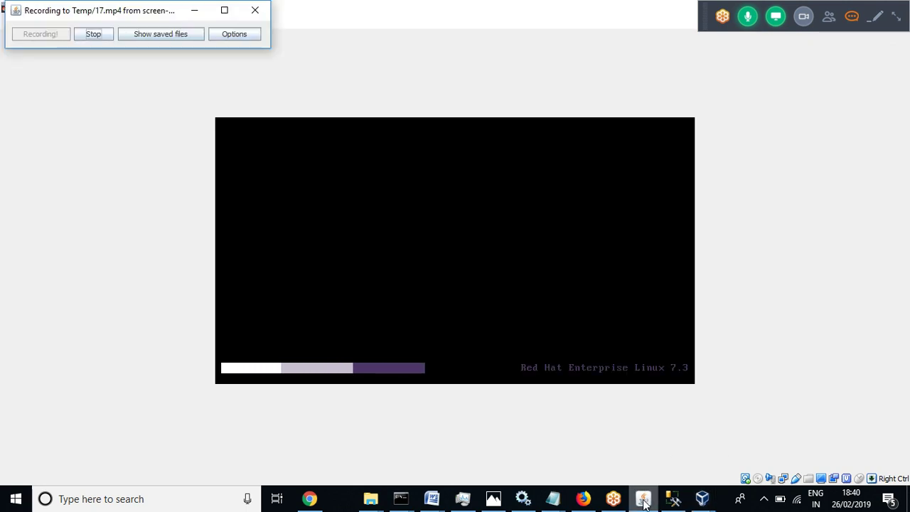
# Minimise the recorder window while the RHEL 3 guest keeps booting
pyautogui.click(193, 12)
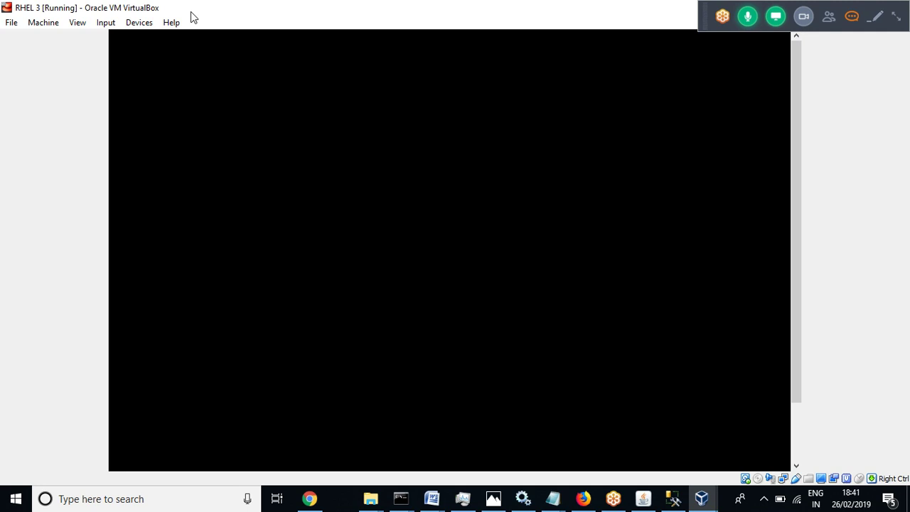
# Mute the web attendee's microphone in GoToMeeting and shrink the controls to the toolbar
pyautogui.click(896, 18)
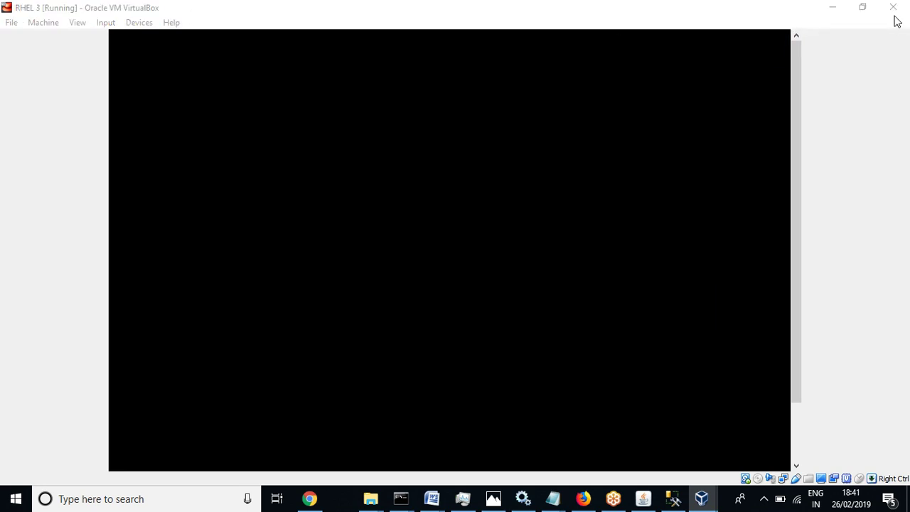
pyautogui.rightClick(809, 400)
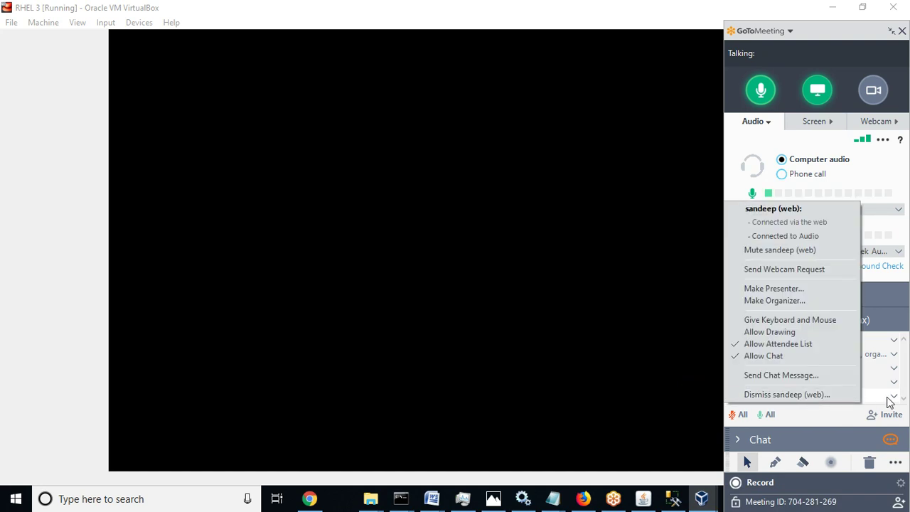
pyautogui.click(897, 400)
pyautogui.click(734, 396)
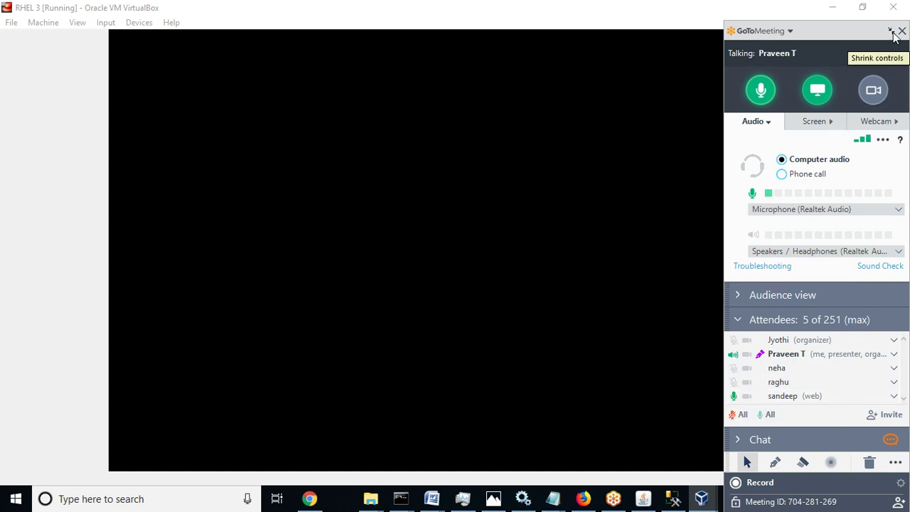
pyautogui.click(893, 33)
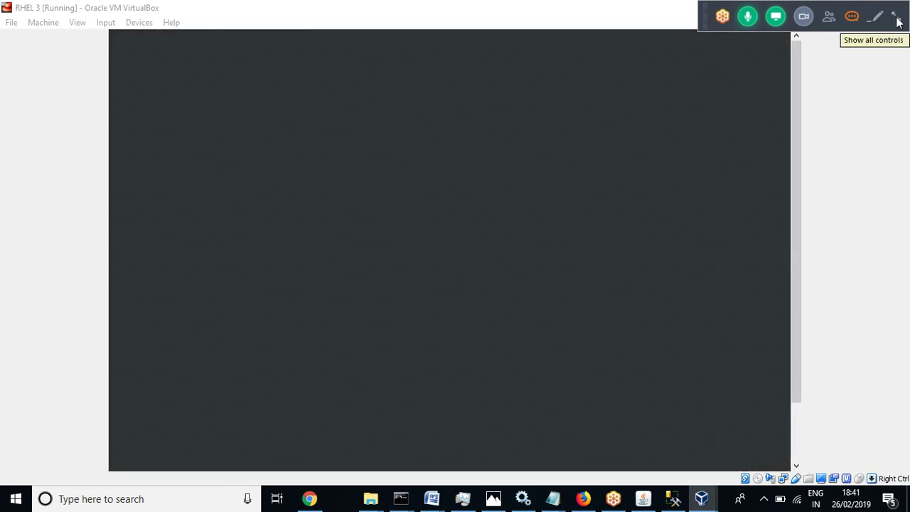
# Mute the web attendee's microphone again and shrink the meeting controls
pyautogui.click(895, 20)
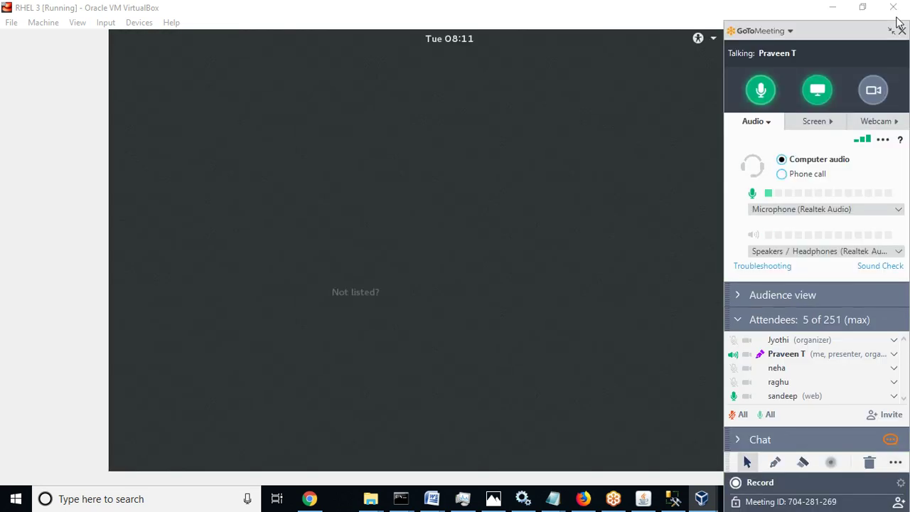
pyautogui.click(735, 396)
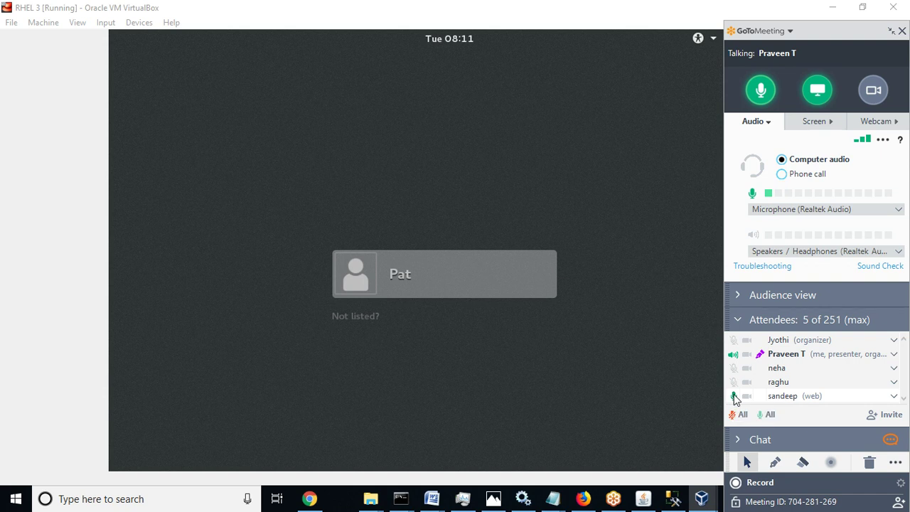
pyautogui.click(891, 31)
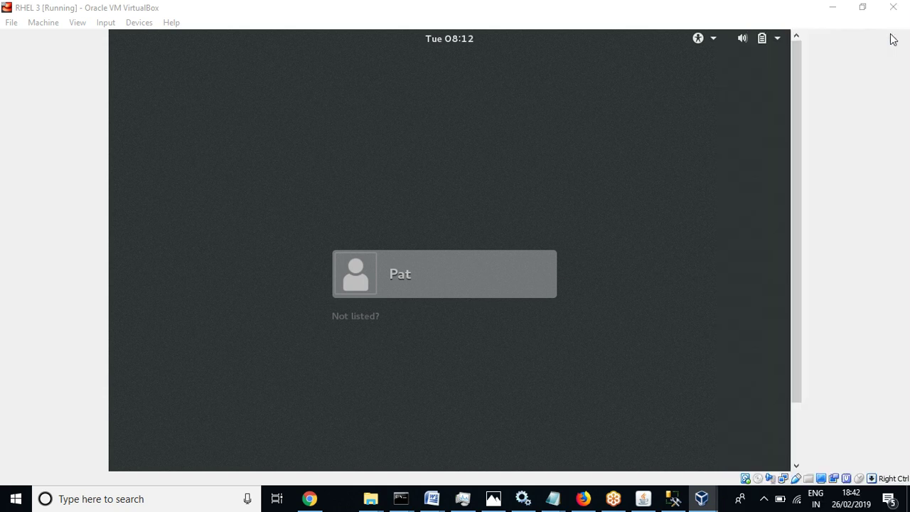
# Sign in to the RHEL guest's user account with its password
pyautogui.click(399, 273)
pyautogui.click(410, 254)
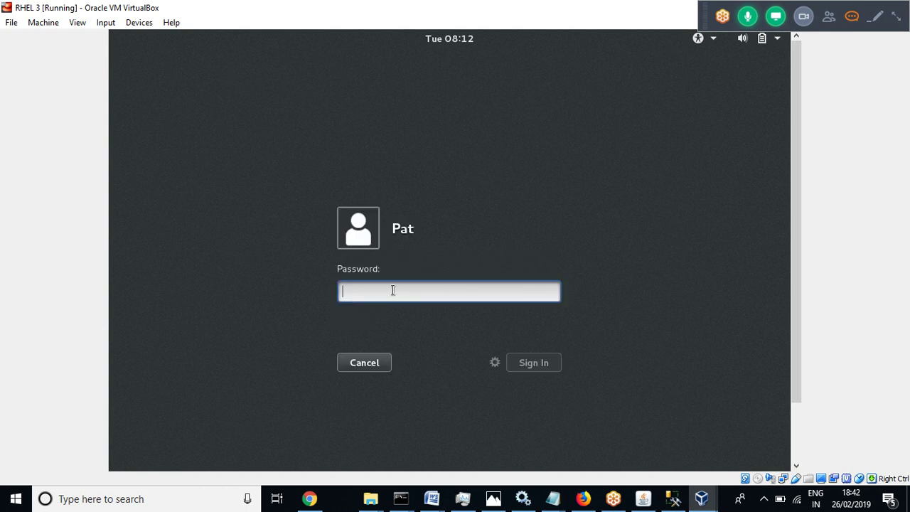
pyautogui.write('••••••')
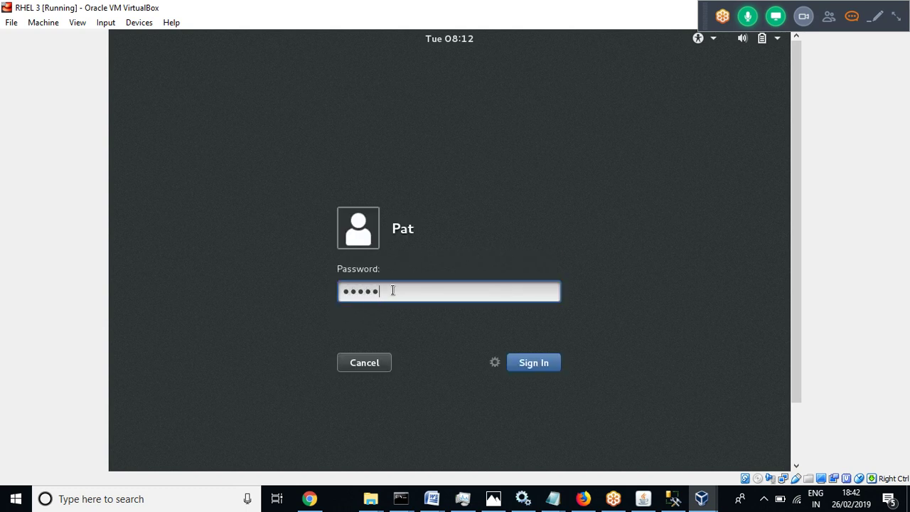
pyautogui.write('•••')
pyautogui.press('Return')
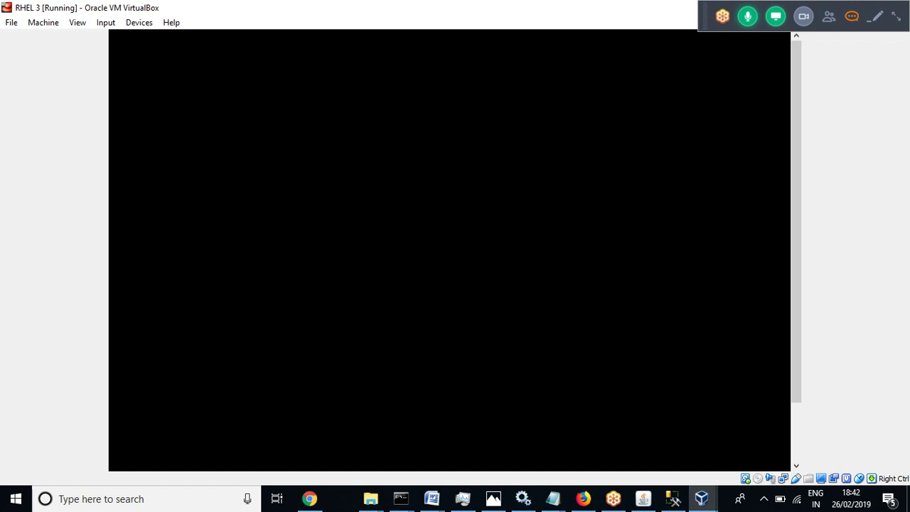
# Mute your own meeting microphone and launch a Terminal from the RHEL Applications menu
pyautogui.hotkey('ctrl', 'Home')
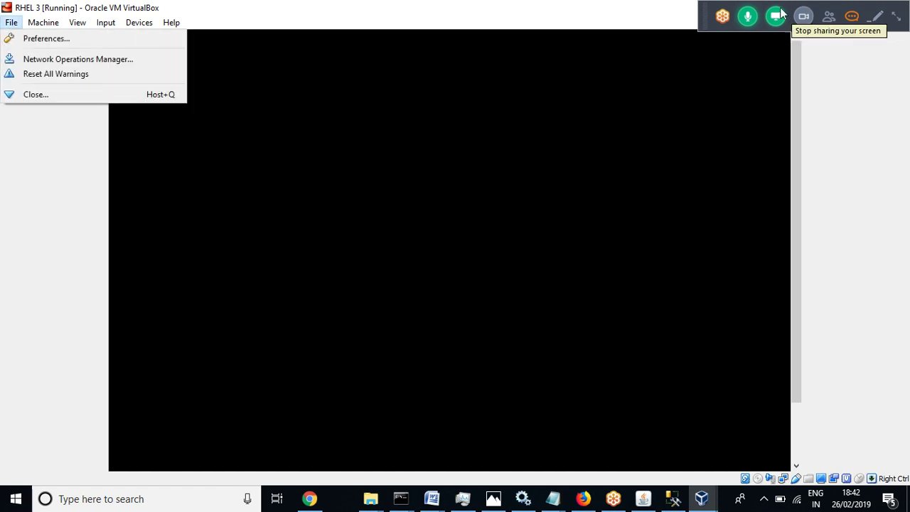
pyautogui.click(748, 16)
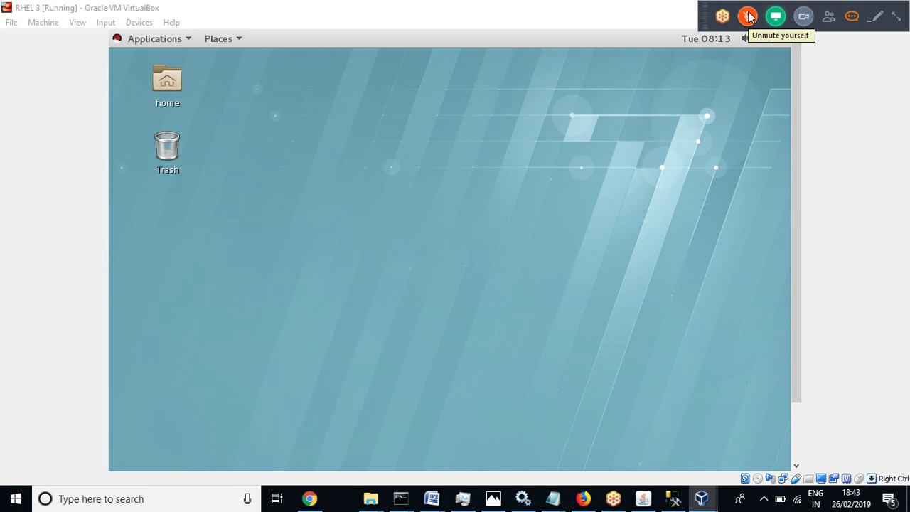
pyautogui.click(167, 39)
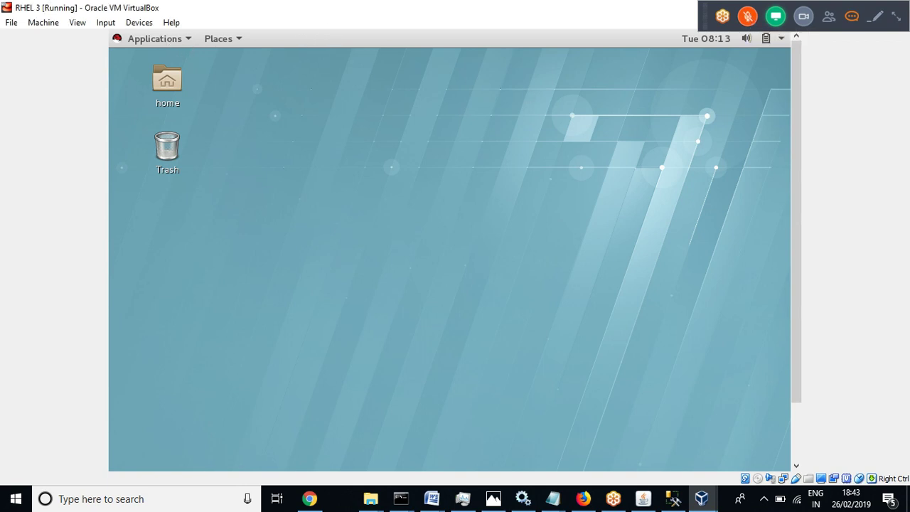
pyautogui.click(132, 41)
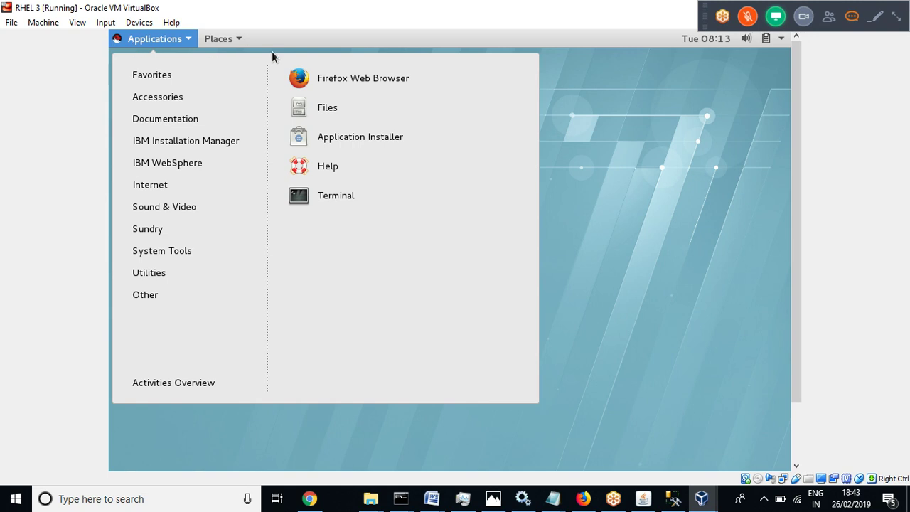
pyautogui.click(137, 43)
pyautogui.click(139, 44)
pyautogui.click(307, 196)
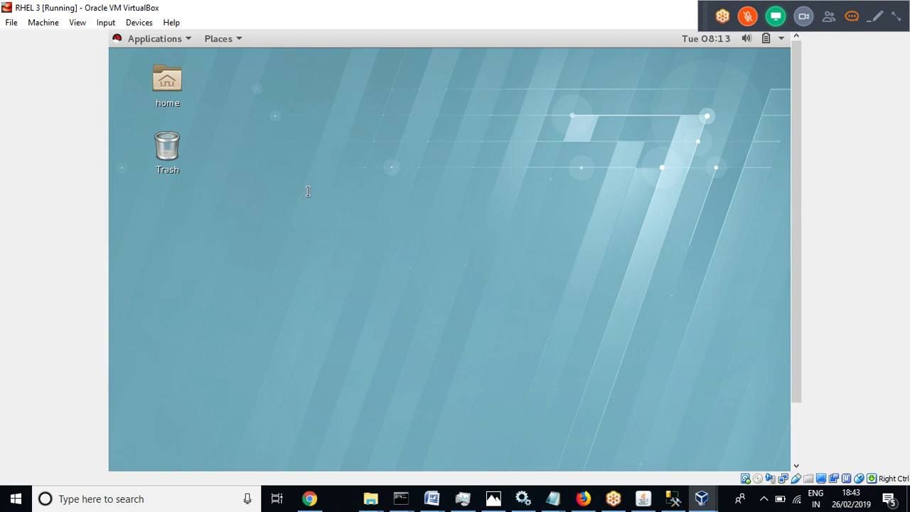
# Switch to root with su root and list the filesystem root directory
pyautogui.write('su root')
pyautogui.press('Return')
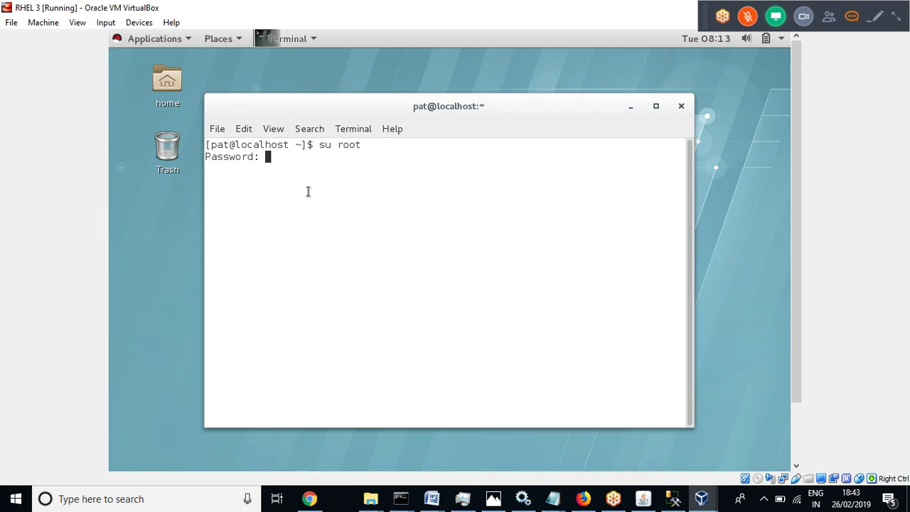
pyautogui.press('Return')
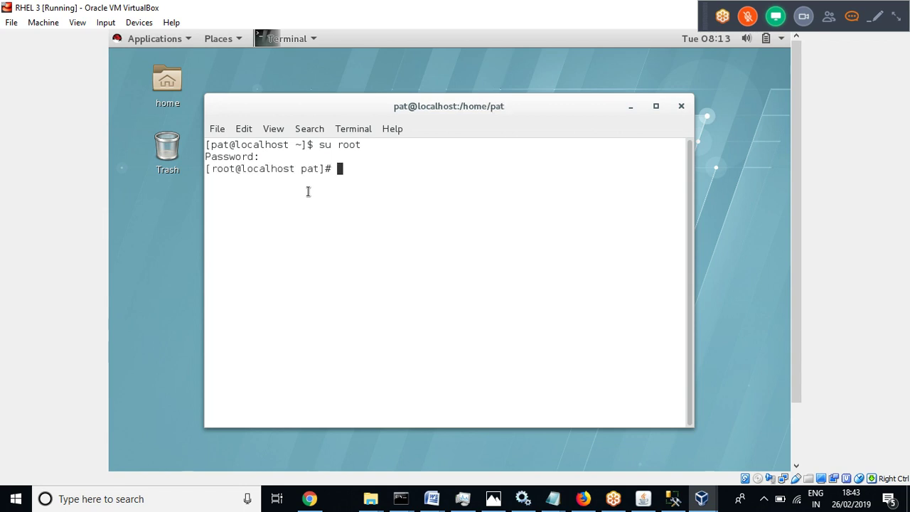
pyautogui.write('cd /')
pyautogui.press('Return')
pyautogui.write('ls')
pyautogui.press('Return')
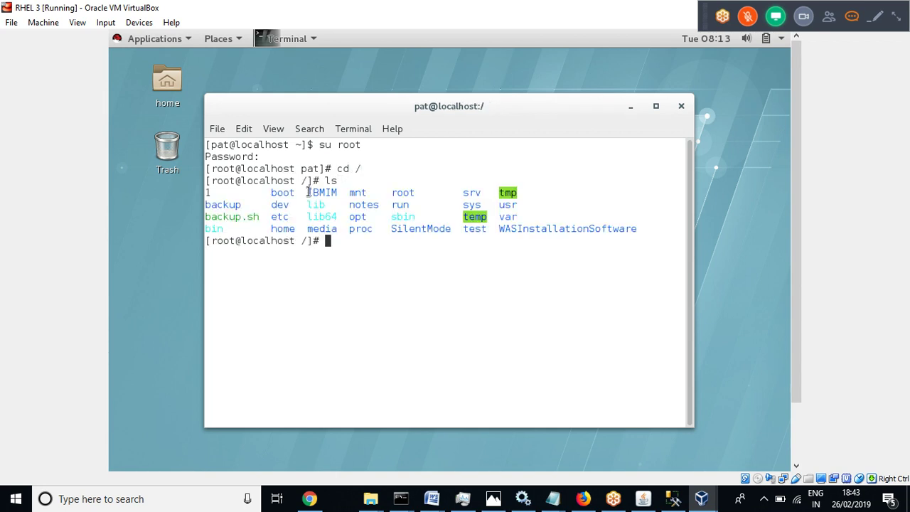
# Enter /SilentMode/was.repo.8550.basetrial_part, listing each folder to reveal repository.config
pyautogui.write('cd Silent')
pyautogui.press('Tab')
pyautogui.press('Return')
pyautogui.write('ls')
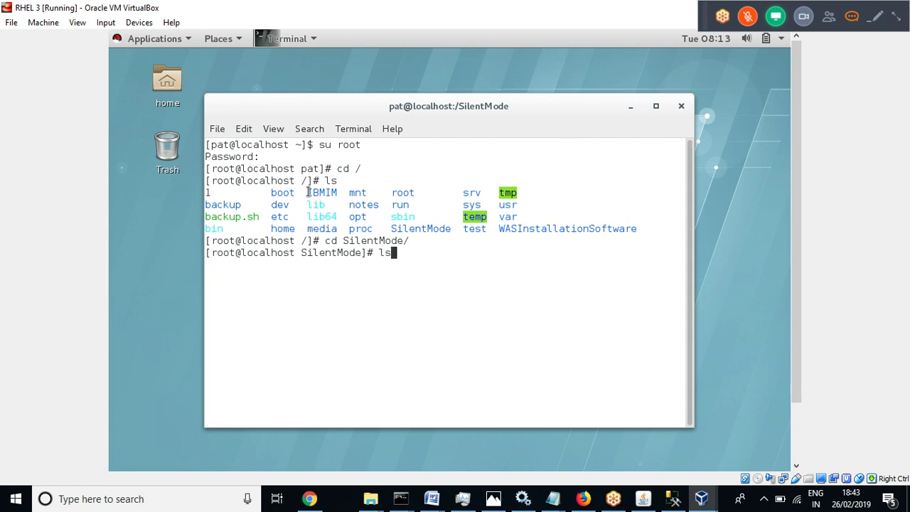
pyautogui.press('Return')
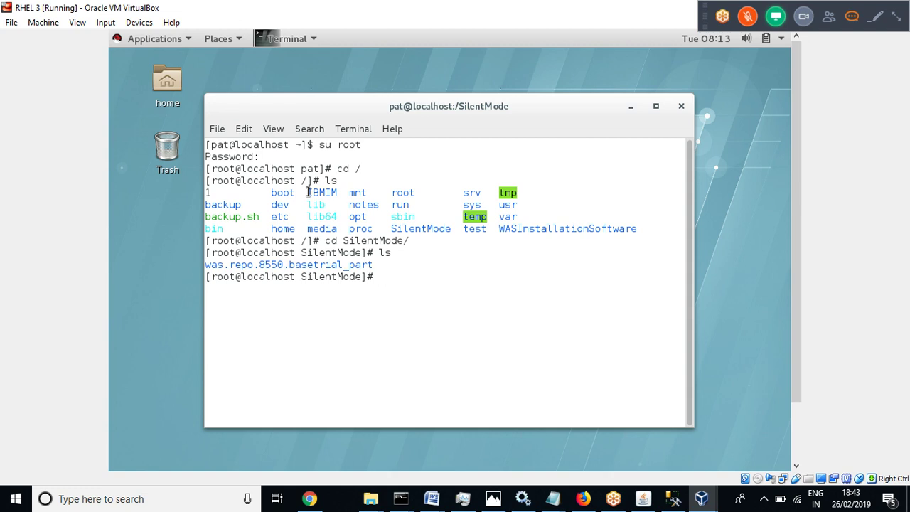
pyautogui.write('cd was.')
pyautogui.press('Tab')
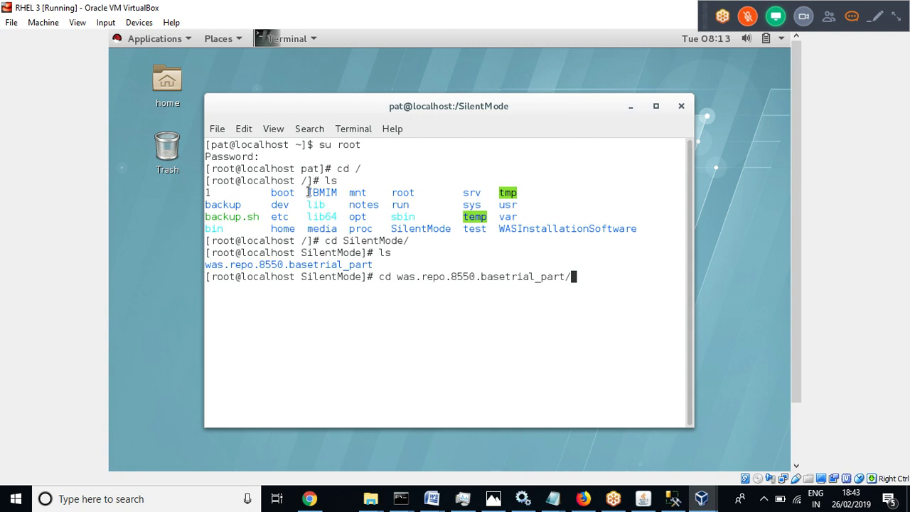
pyautogui.press('Return')
pyautogui.write('ls')
pyautogui.press('Return')
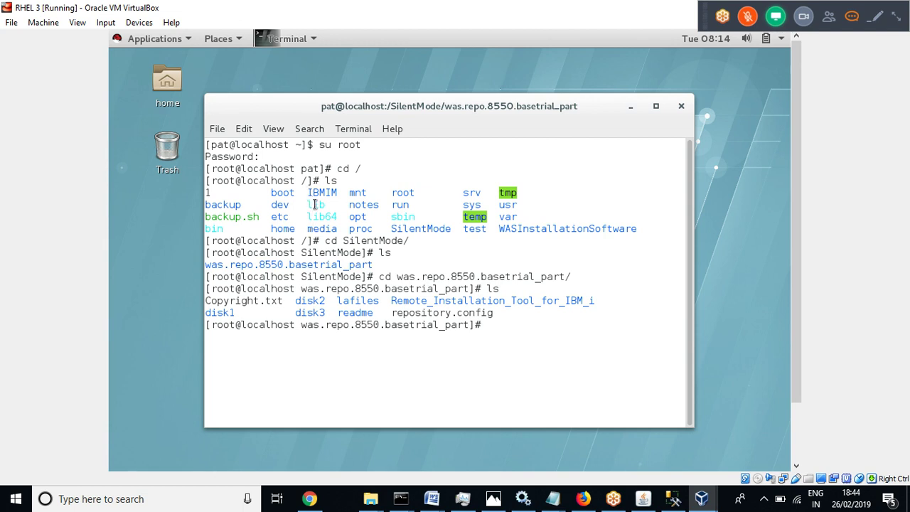
# Show the current path and build a cp command ending in the repository.config path
pyautogui.write('pwd')
pyautogui.press('Return')
pyautogui.write('cp')
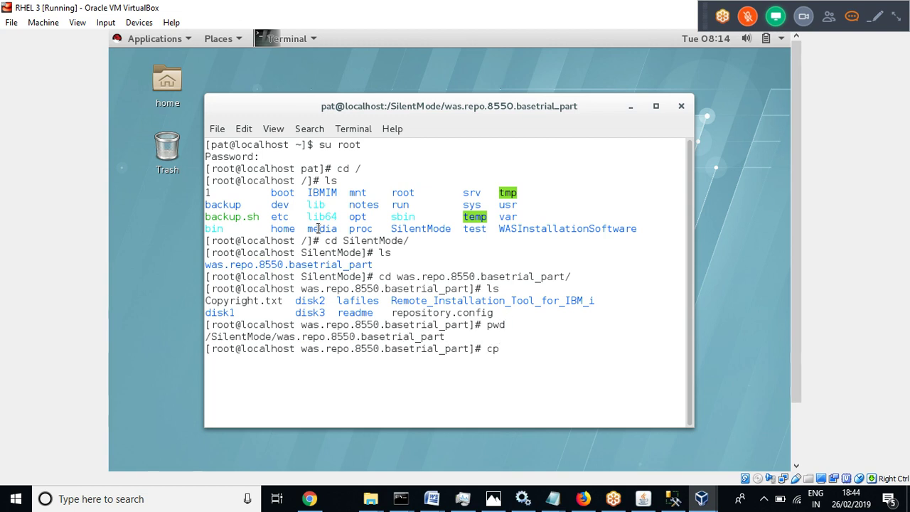
pyautogui.write(' /SilentMode/was')
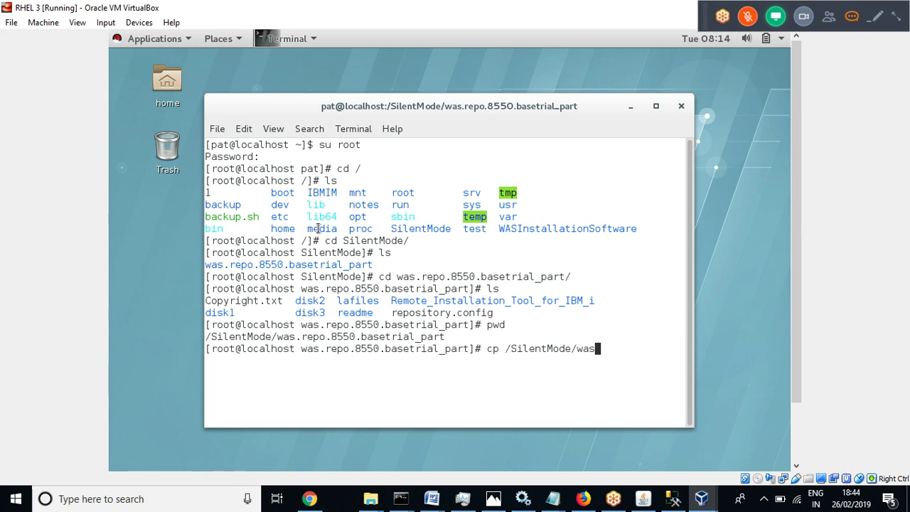
pyautogui.press('Tab')
pyautogui.write('r')
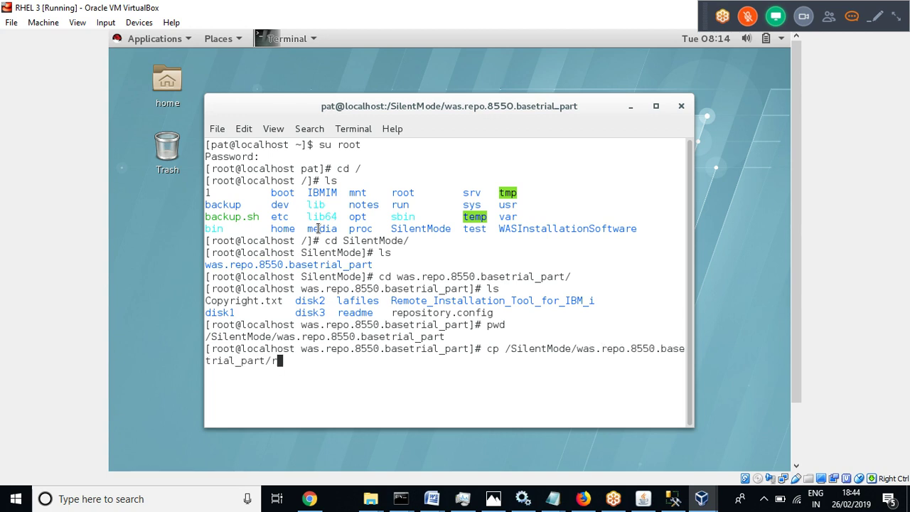
pyautogui.write('eposi')
pyautogui.press('Tab')
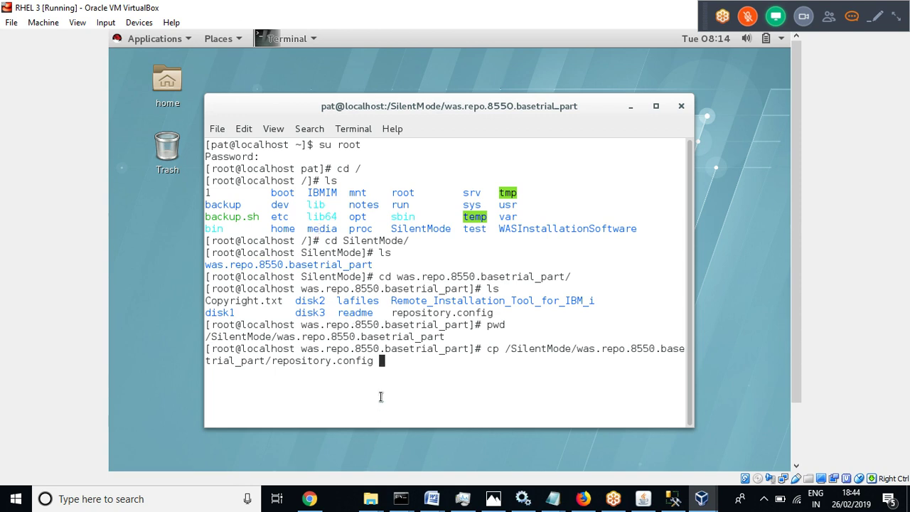
# Copy the full repository.config path to the clipboard, unmute the meeting, and cancel the cp command
pyautogui.moveTo(375, 361); pyautogui.dragTo(506, 349)
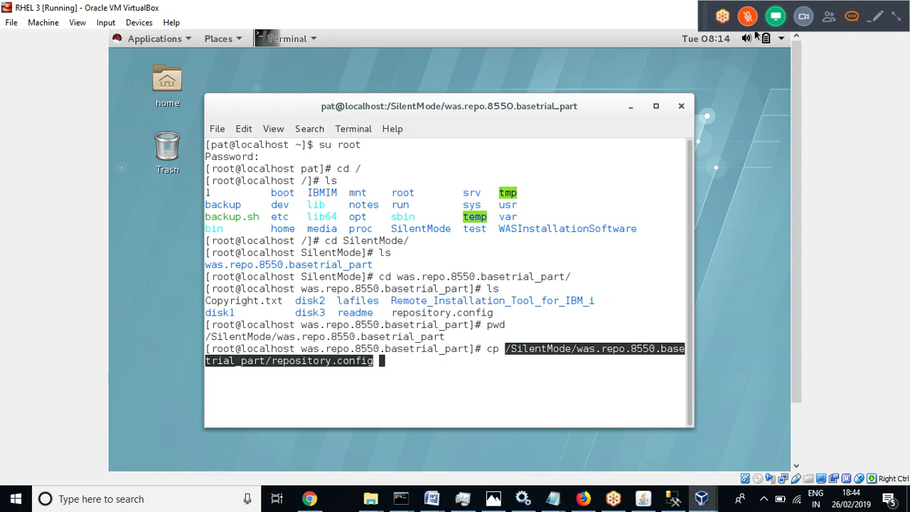
pyautogui.press('Control_R')
pyautogui.click(12, 22)
pyautogui.click(747, 15)
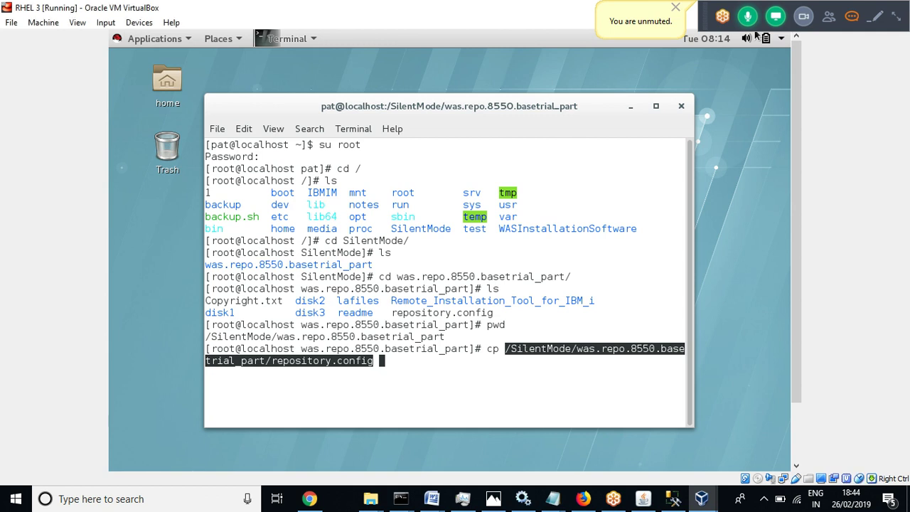
pyautogui.rightClick(564, 353)
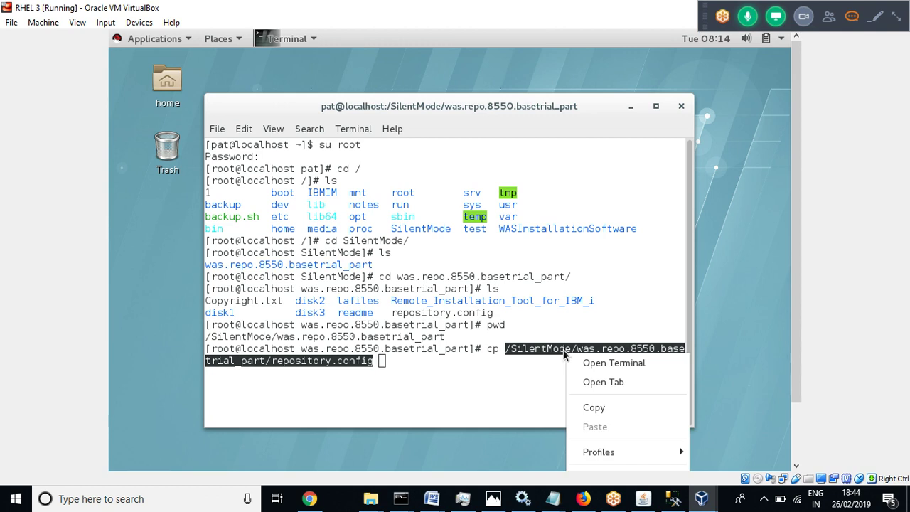
pyautogui.click(593, 408)
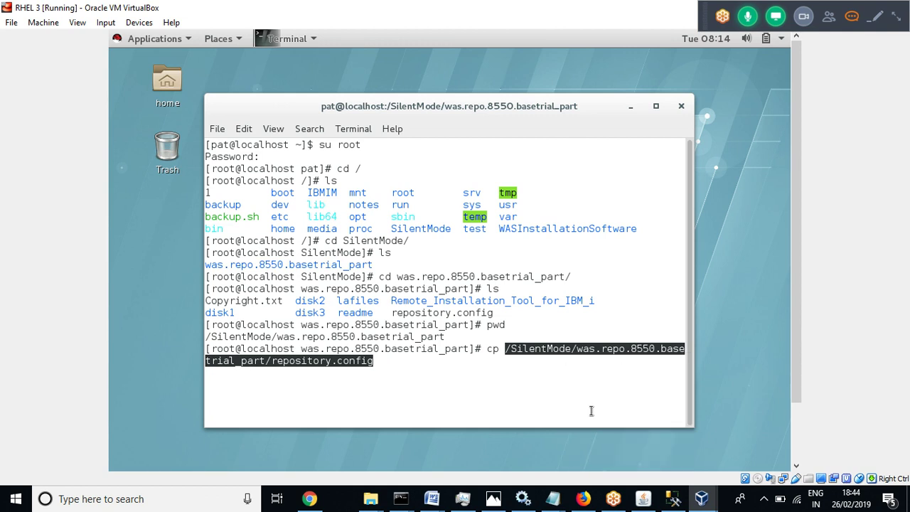
pyautogui.hotkey('ctrl', 'c')
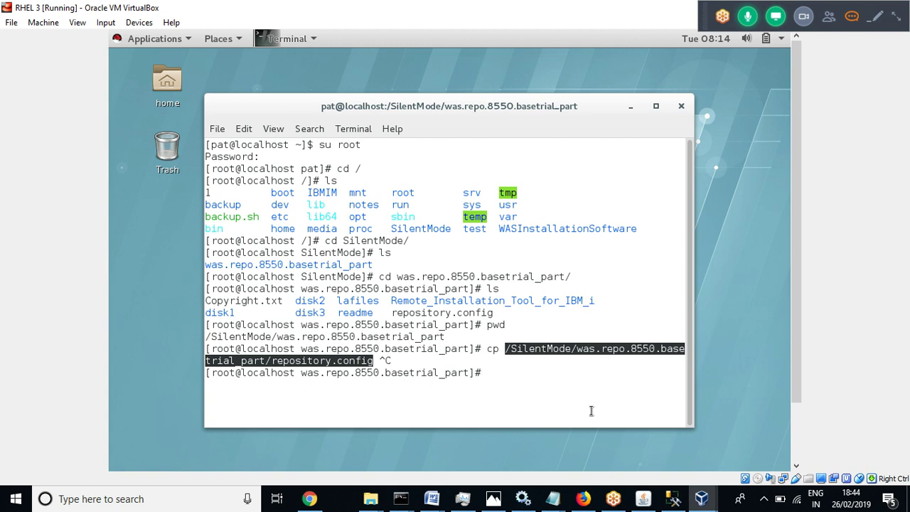
pyautogui.write('cat >')
pyautogui.press('BackSpace')
pyautogui.press('BackSpace')
pyautogui.press('BackSpace')
pyautogui.press('BackSpace')
pyautogui.press('BackSpace')
# In /notes, create a file named path containing the pasted repository.config path
pyautogui.write('d /notes')
pyautogui.press('Return')
pyautogui.write('cat ')
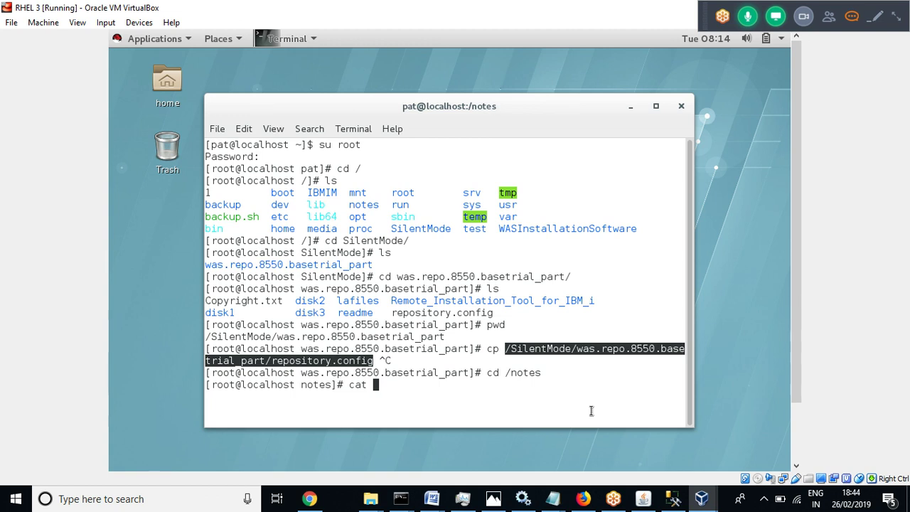
pyautogui.write('> path')
pyautogui.press('Return')
pyautogui.rightClick(229, 400)
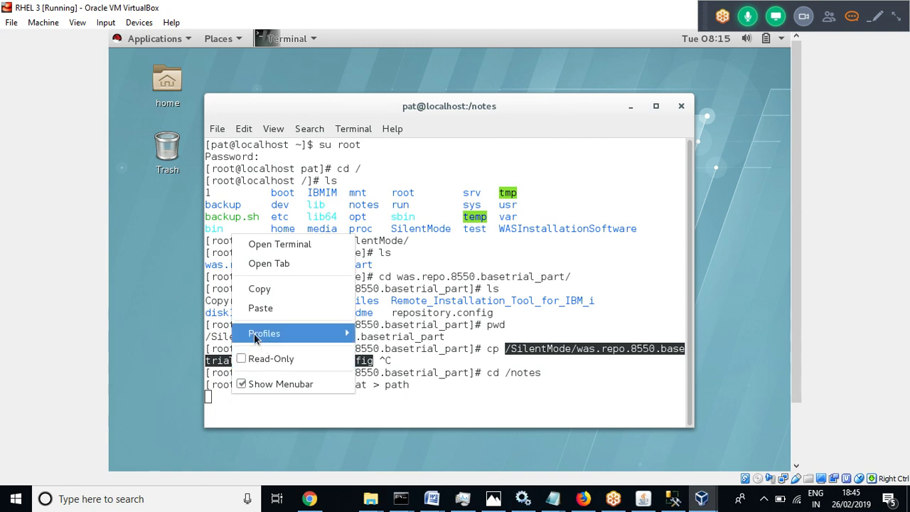
pyautogui.click(269, 310)
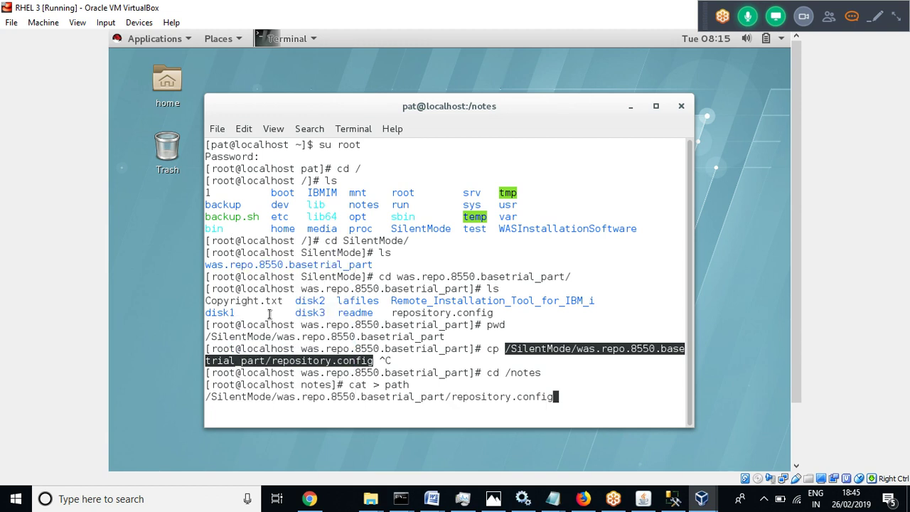
pyautogui.press('Return')
pyautogui.hotkey('ctrl', 'd')
# List /notes and display the contents of the path file
pyautogui.write('ls')
pyautogui.press('Return')
pyautogui.write('cat')
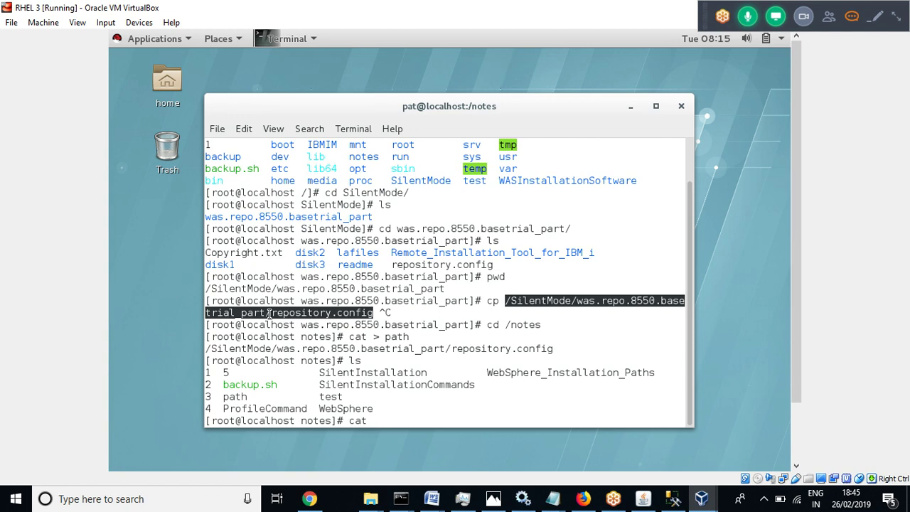
pyautogui.write(' path')
pyautogui.press('Return')
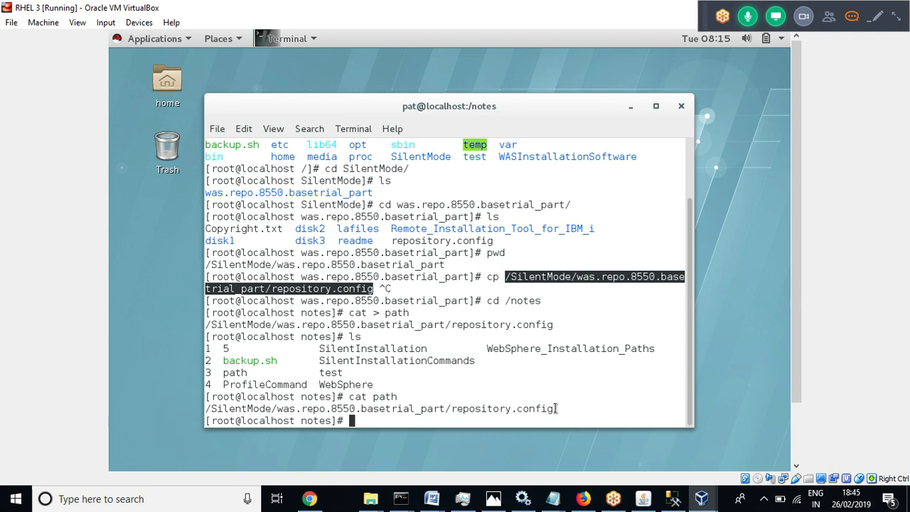
# Highlight parts of the printed /SilentMode/was.repo.8550.basetrial_part/repository.config path to review it
pyautogui.click(557, 409)
pyautogui.moveTo(557, 409); pyautogui.dragTo(453, 410)
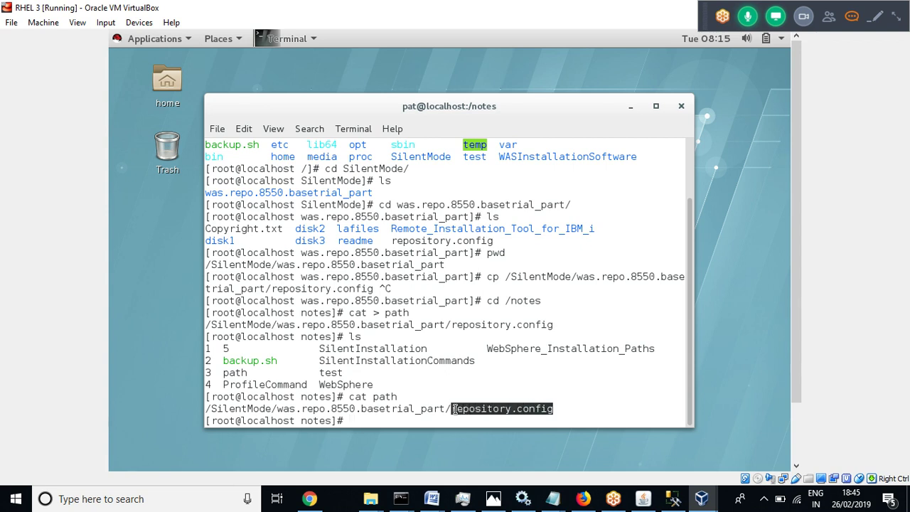
pyautogui.click(455, 410)
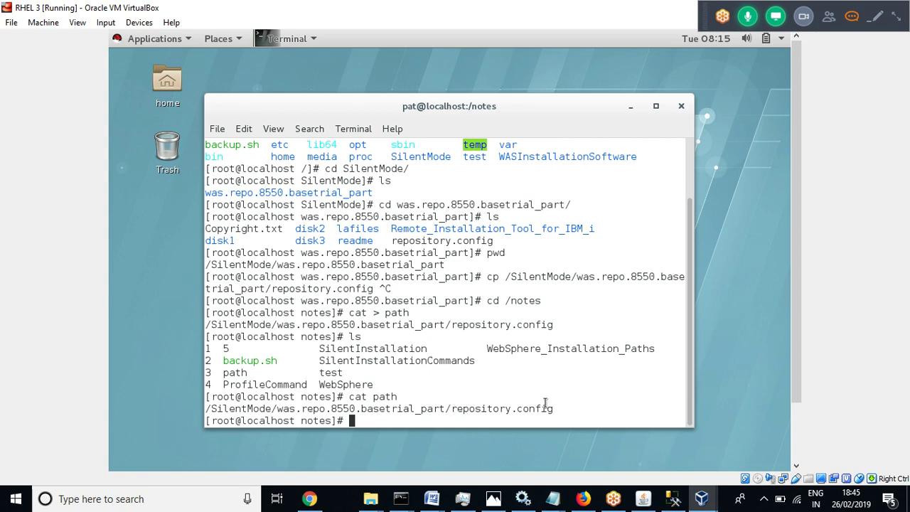
pyautogui.moveTo(558, 408); pyautogui.dragTo(202, 409)
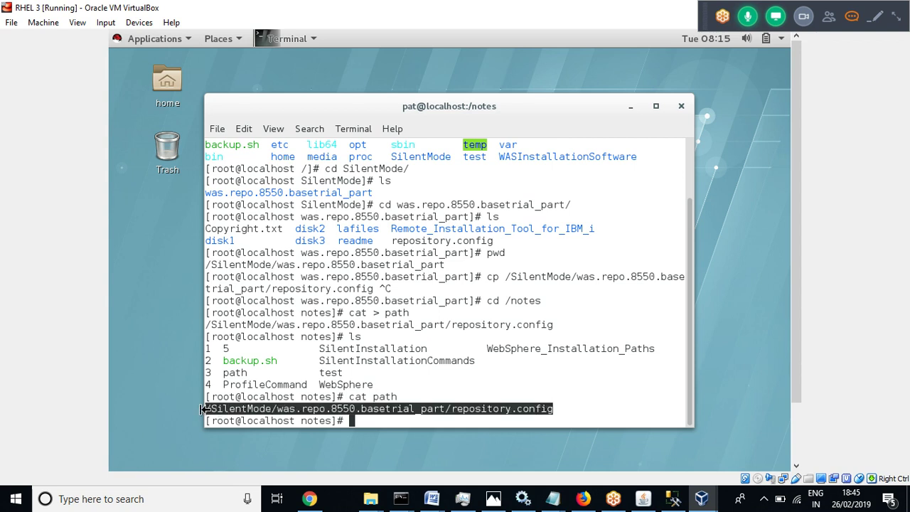
pyautogui.click(477, 409)
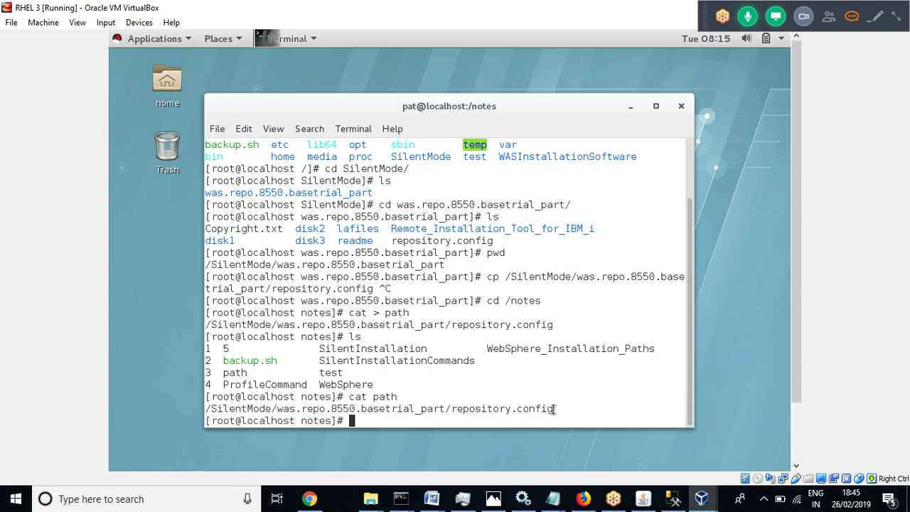
pyautogui.moveTo(554, 409); pyautogui.dragTo(207, 409)
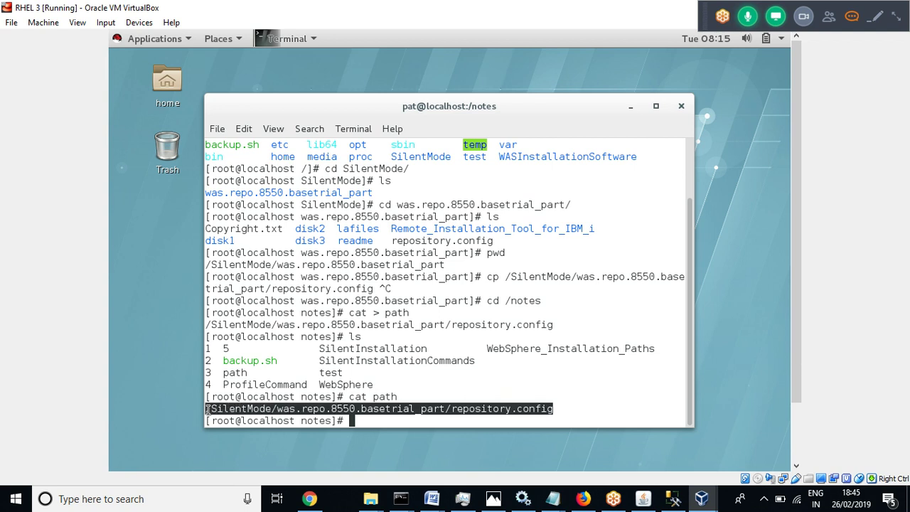
pyautogui.click(382, 418)
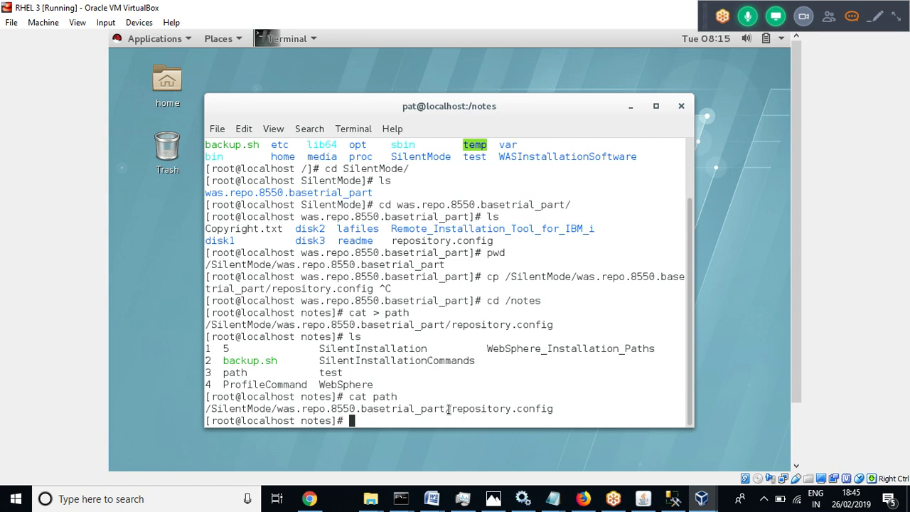
pyautogui.moveTo(448, 408); pyautogui.dragTo(207, 408)
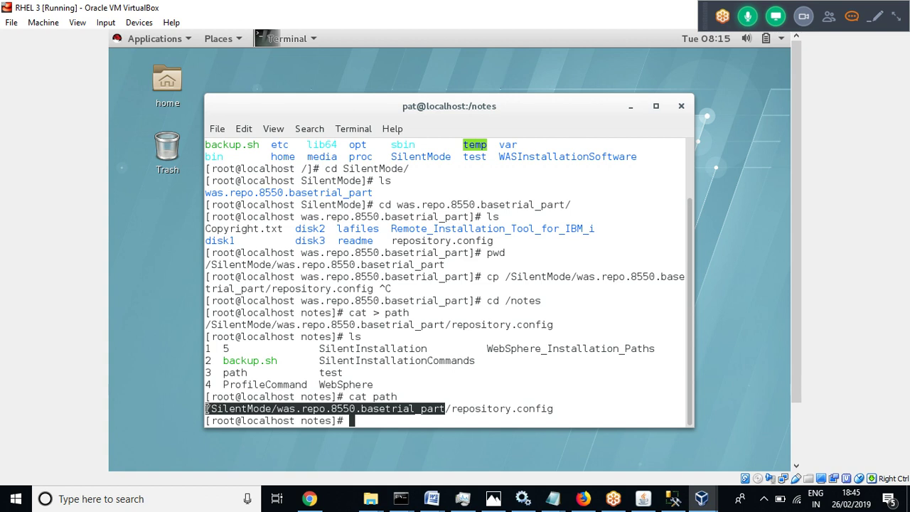
pyautogui.click(400, 419)
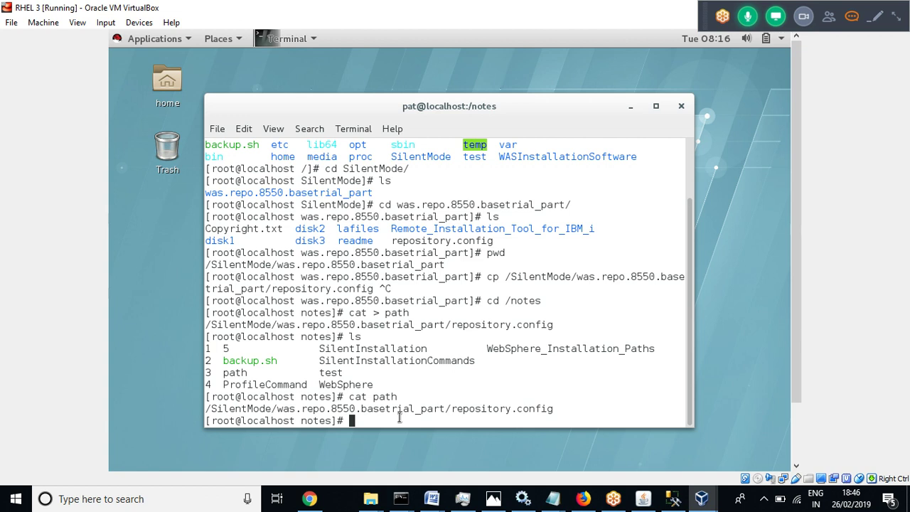
# List /SilentMode/was.repo.8550.basetrial_part to confirm repository.config, then return to /notes
pyautogui.write('cd /Si')
pyautogui.press('Tab')
pyautogui.write('was')
pyautogui.press('Tab')
pyautogui.press('Return')
pyautogui.write('l')
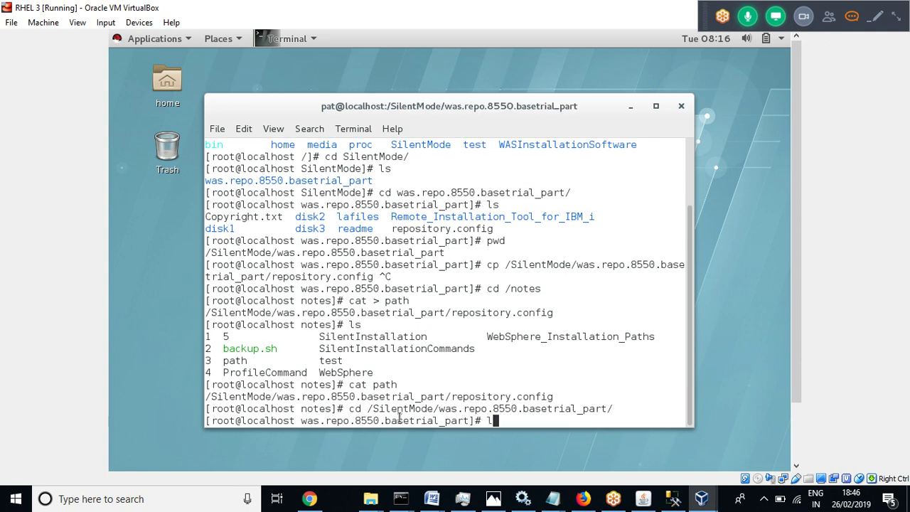
pyautogui.write('s')
pyautogui.press('Return')
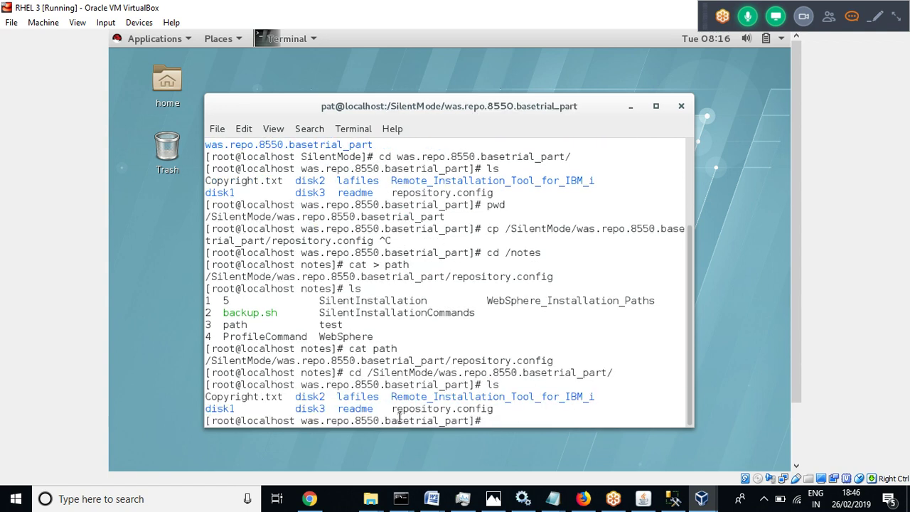
pyautogui.write('cd /notes')
pyautogui.press('Return')
pyautogui.write('ls')
pyautogui.press('Return')
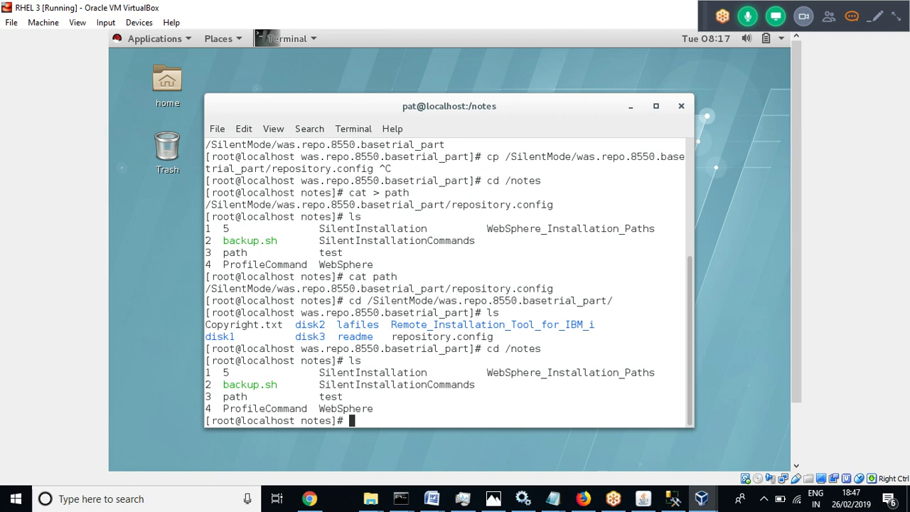
# Attach the HP v220w [1100] USB drive to the RHEL VM from VirtualBox's USB devices list
pyautogui.hotkey('alt', 'f')
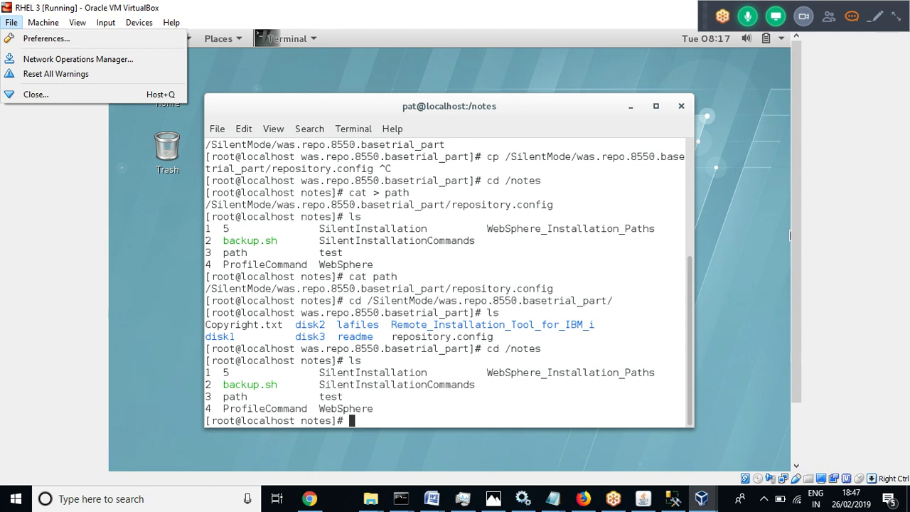
pyautogui.press('Escape')
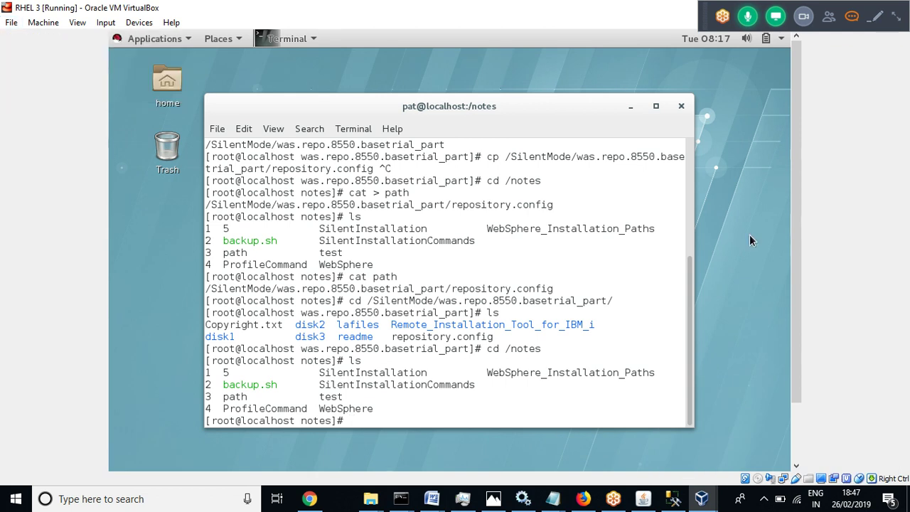
pyautogui.hotkey('alt', 'f')
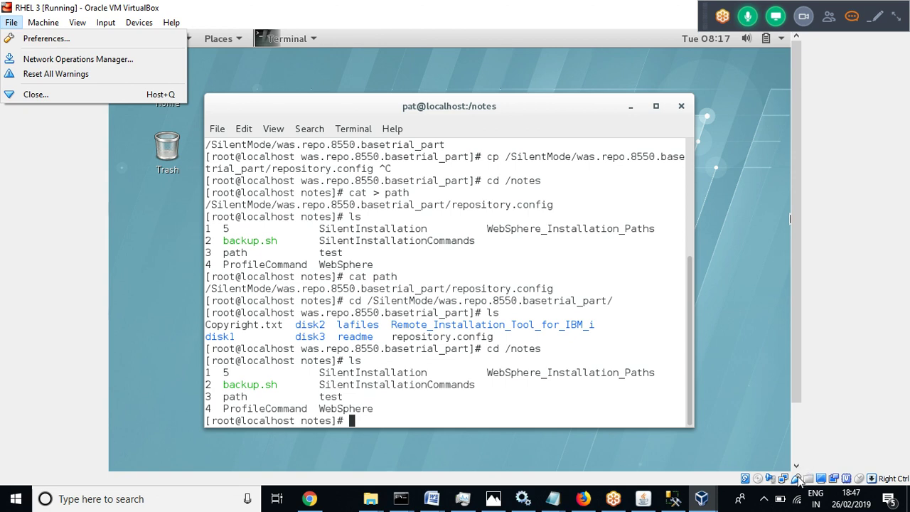
pyautogui.click(797, 479)
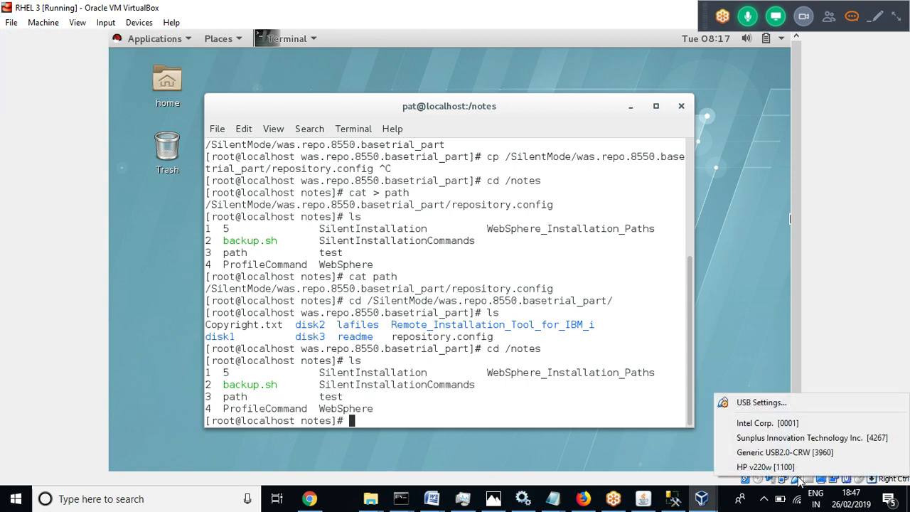
pyautogui.click(755, 471)
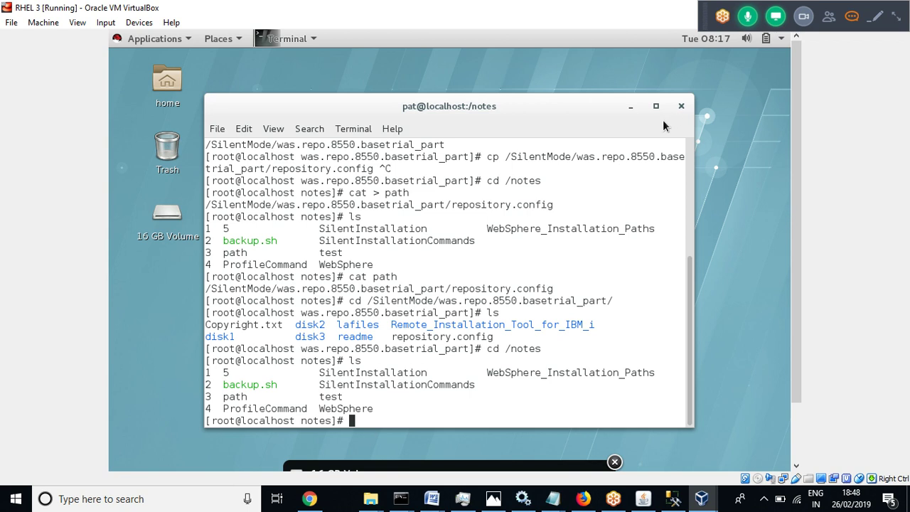
# Open a terminal in the 16 GB Volume and print its mount path with pwd
pyautogui.click(163, 225)
pyautogui.rightClick(163, 226)
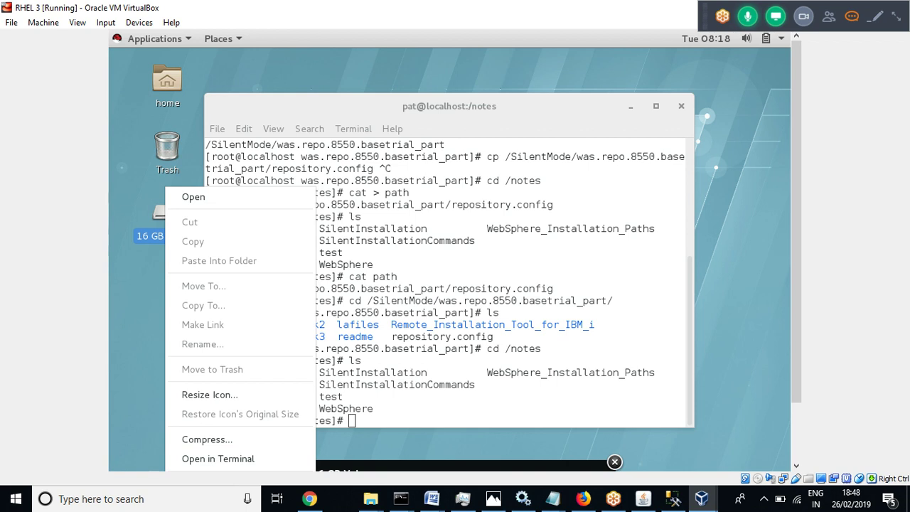
pyautogui.click(207, 459)
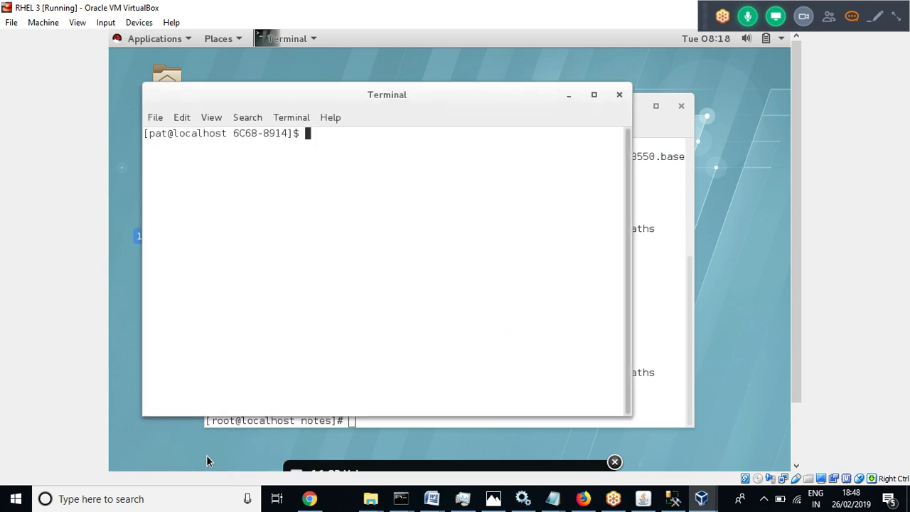
pyautogui.write('pwd')
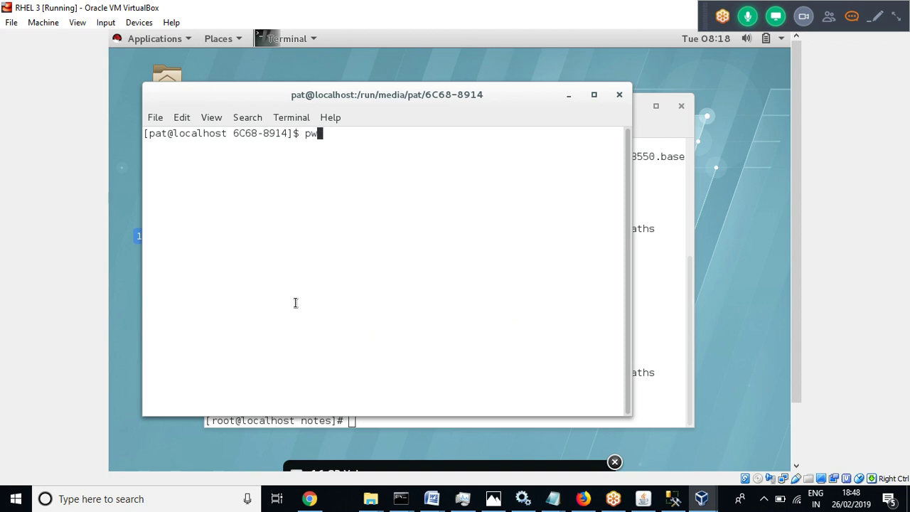
pyautogui.press('Return')
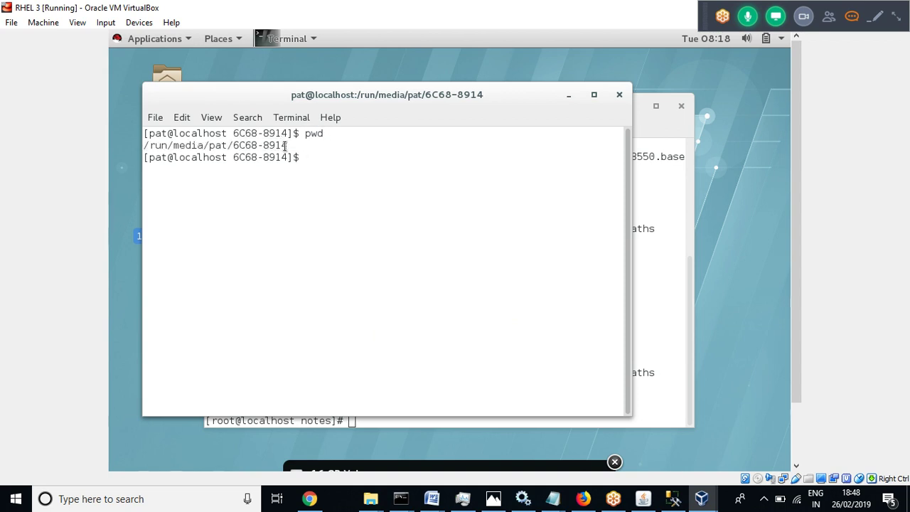
# Copy the printed mount path ending 6C68-8914, then return to the root notes terminal
pyautogui.moveTo(290, 145); pyautogui.dragTo(144, 146)
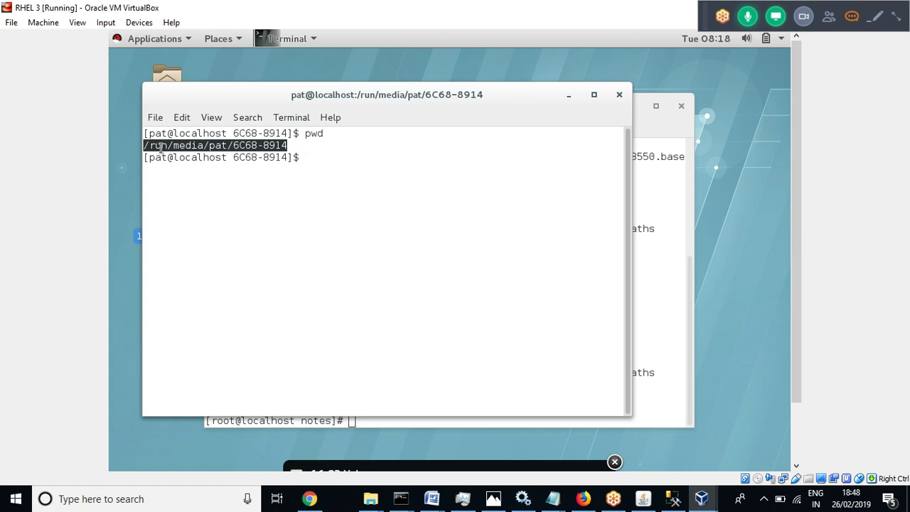
pyautogui.rightClick(161, 149)
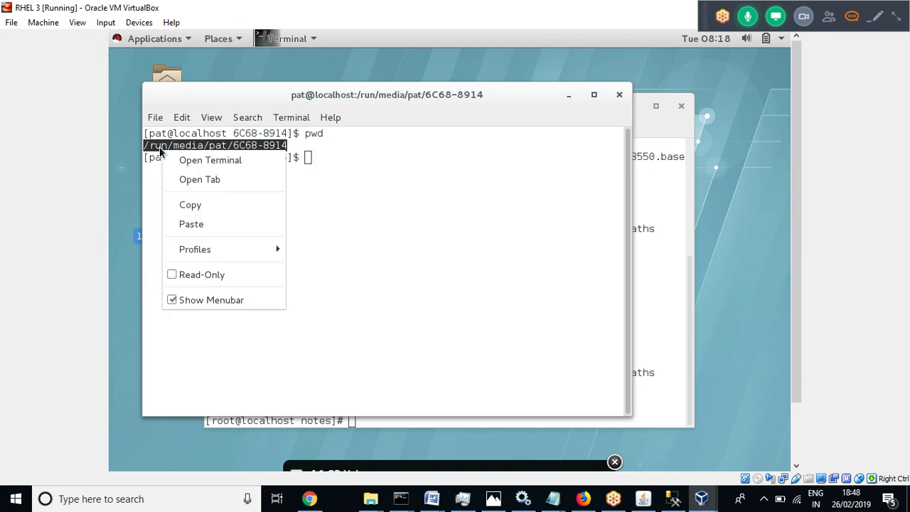
pyautogui.click(185, 207)
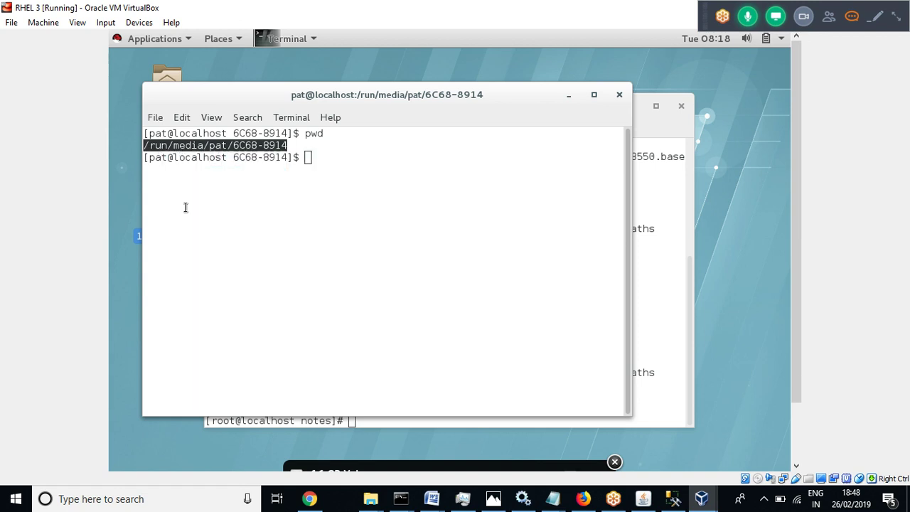
pyautogui.click(672, 137)
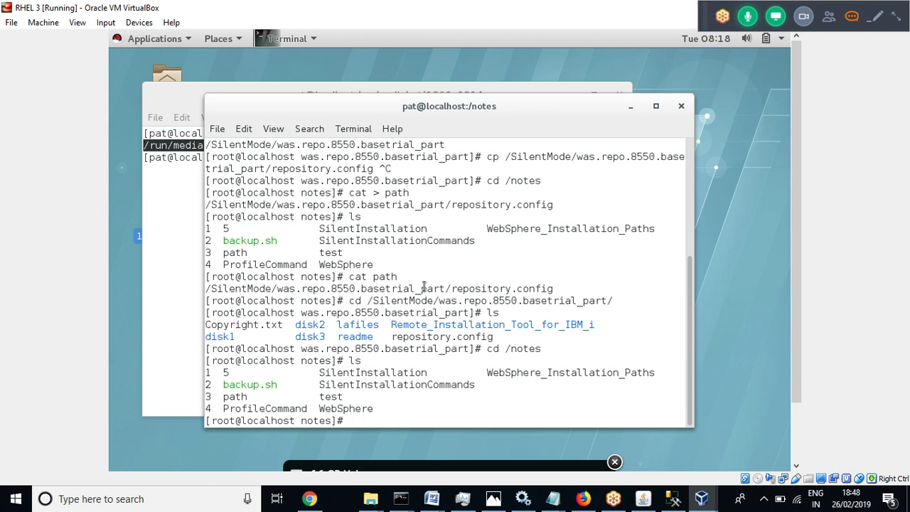
# Copy the path notes file onto the USB drive with cp path and the pasted mount path
pyautogui.write('ls')
pyautogui.press('Return')
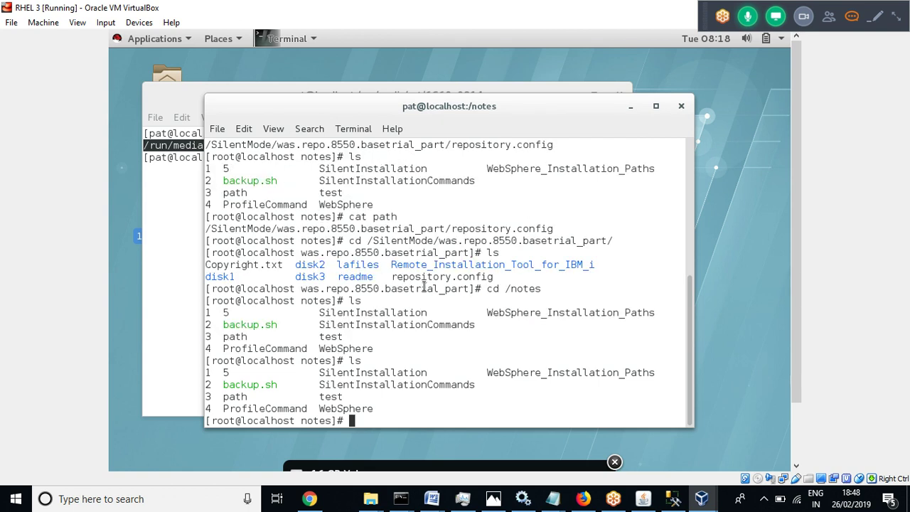
pyautogui.write('mv')
pyautogui.press('BackSpace')
pyautogui.press('BackSpace')
pyautogui.write('cp path')
pyautogui.rightClick(411, 416)
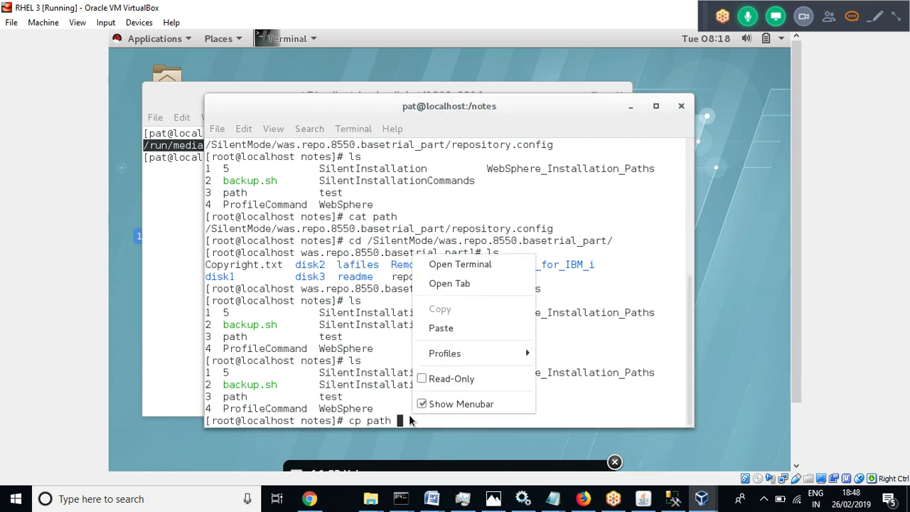
pyautogui.click(455, 326)
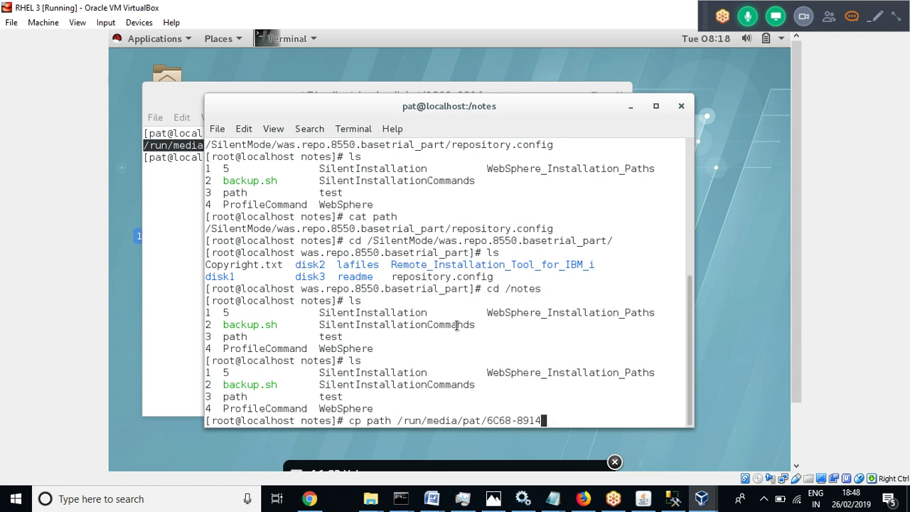
pyautogui.press('Return')
# Change into the USB drive folder, confirm the path file is listed, and shut down with init 0
pyautogui.write('cd')
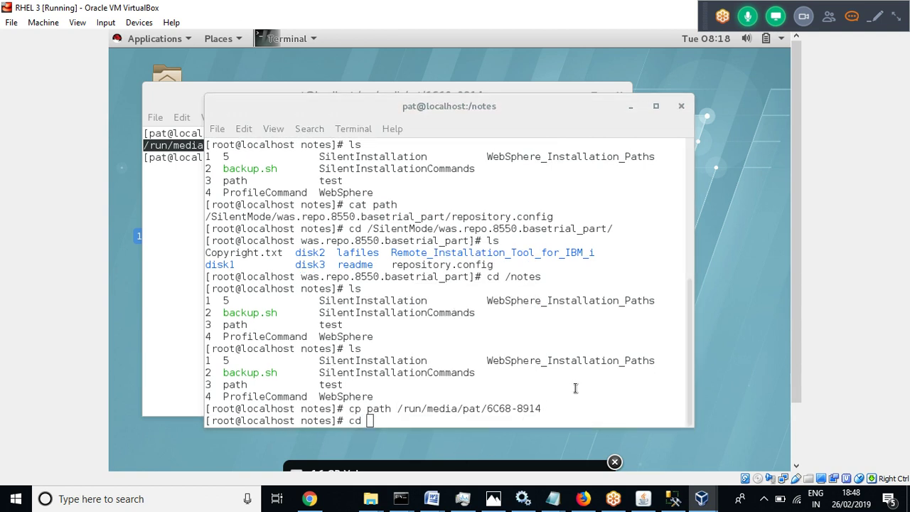
pyautogui.rightClick(576, 386)
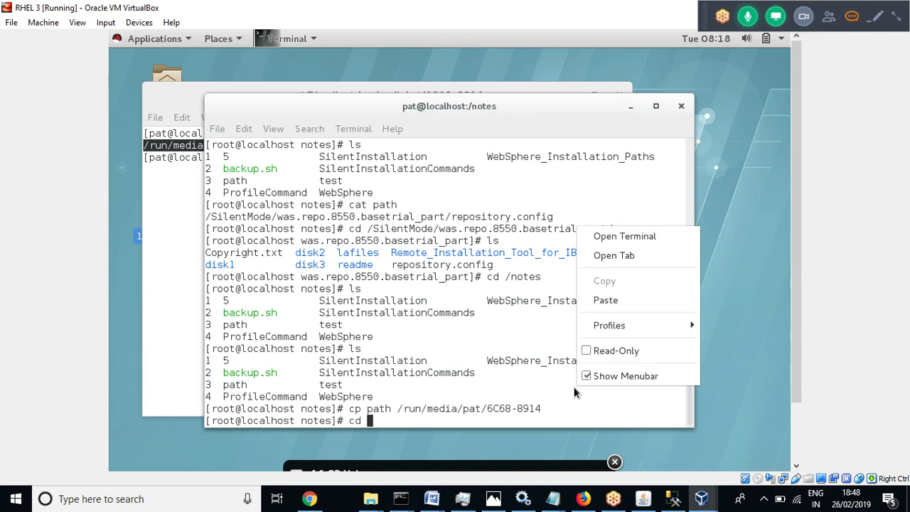
pyautogui.click(606, 300)
pyautogui.press('Return')
pyautogui.write('ls')
pyautogui.press('Return')
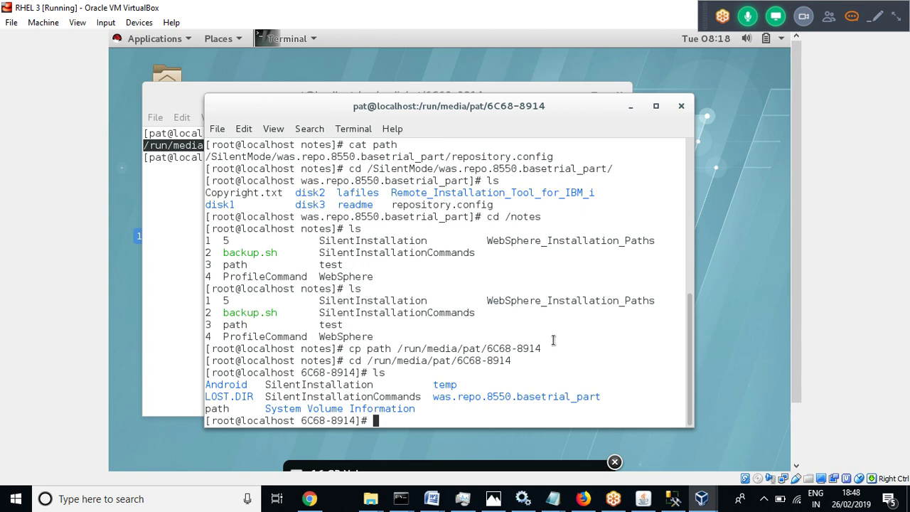
pyautogui.write('init 0')
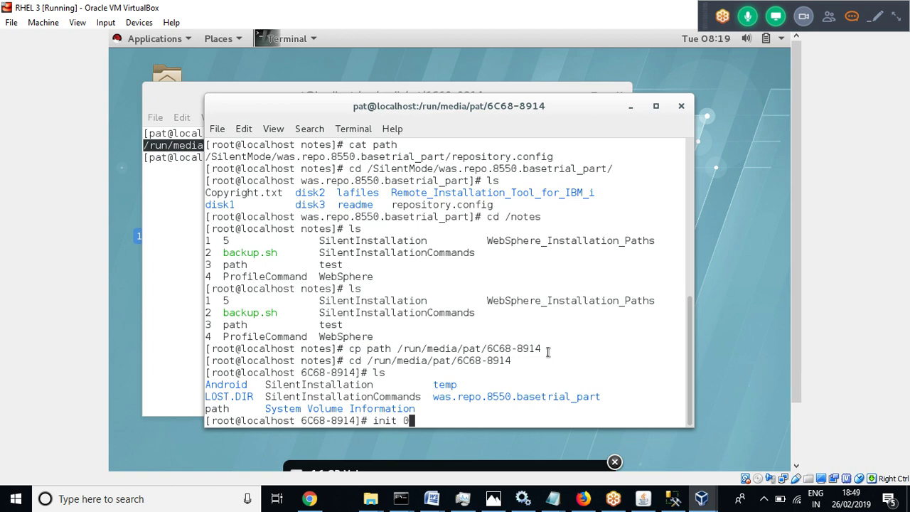
pyautogui.press('Return')
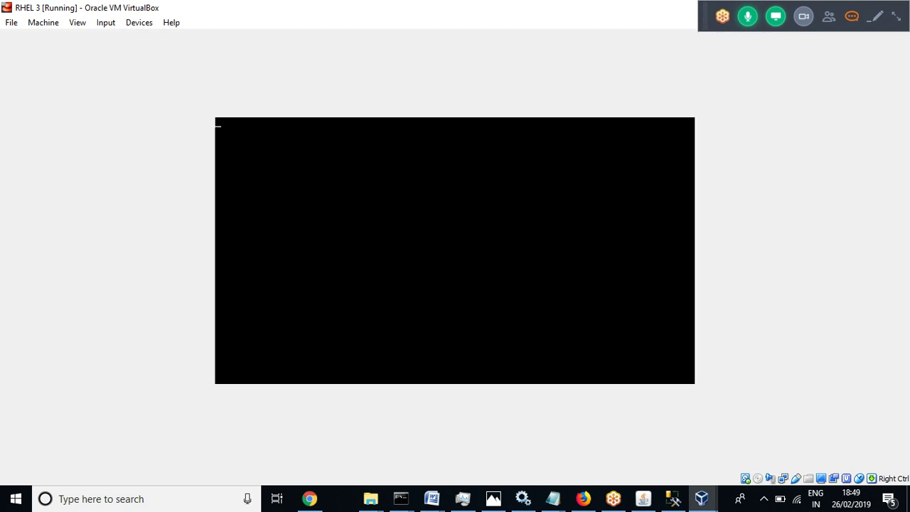
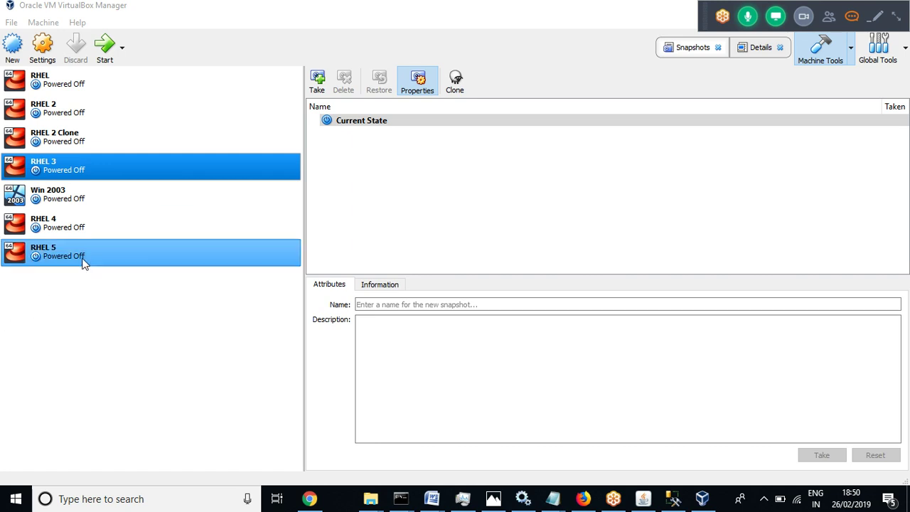
# Start the RHEL 4 virtual machine and let it boot to the Red Hat Enterprise Linux 7.3 screen
pyautogui.doubleClick(47, 226)
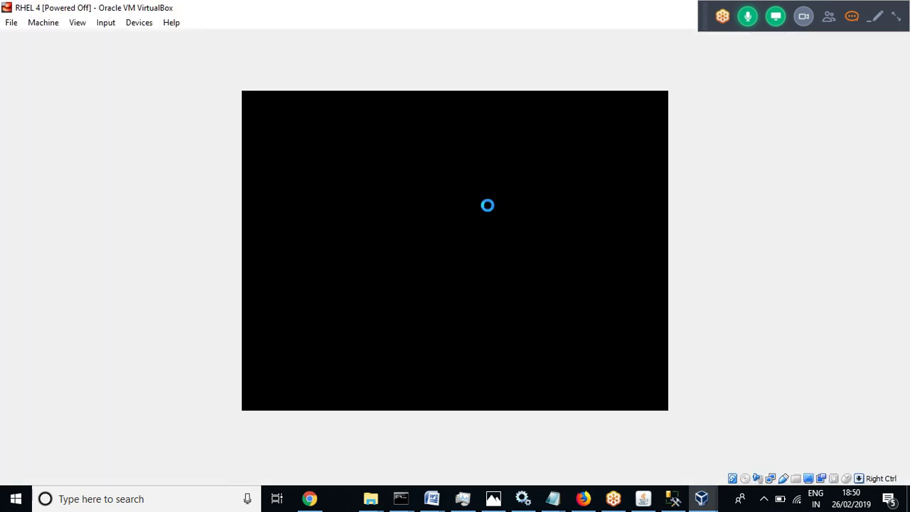
pyautogui.click(901, 19)
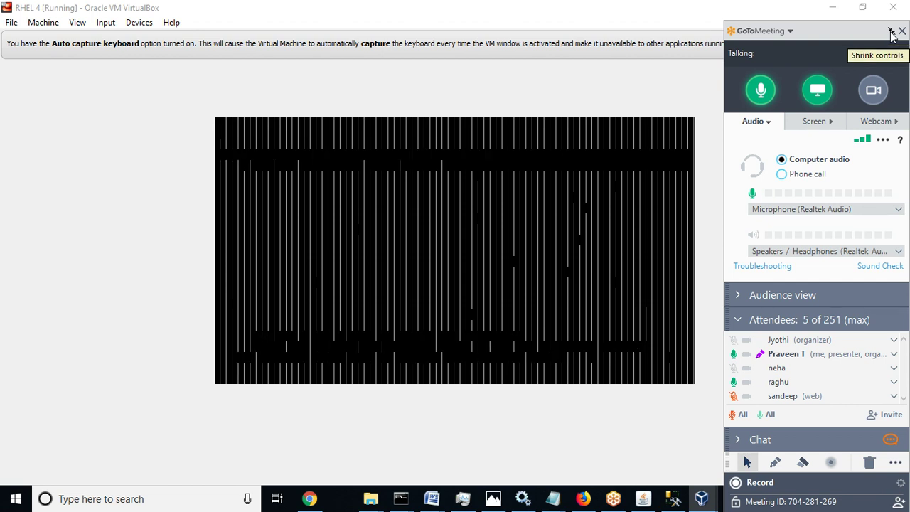
pyautogui.click(890, 33)
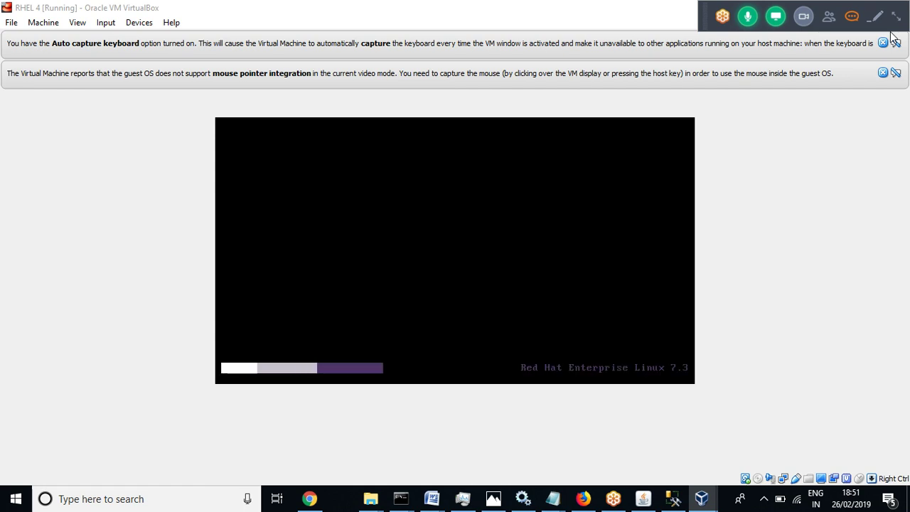
# Close the mouse pointer integration and keyboard auto-capture notices on the RHEL 4 window
pyautogui.click(883, 73)
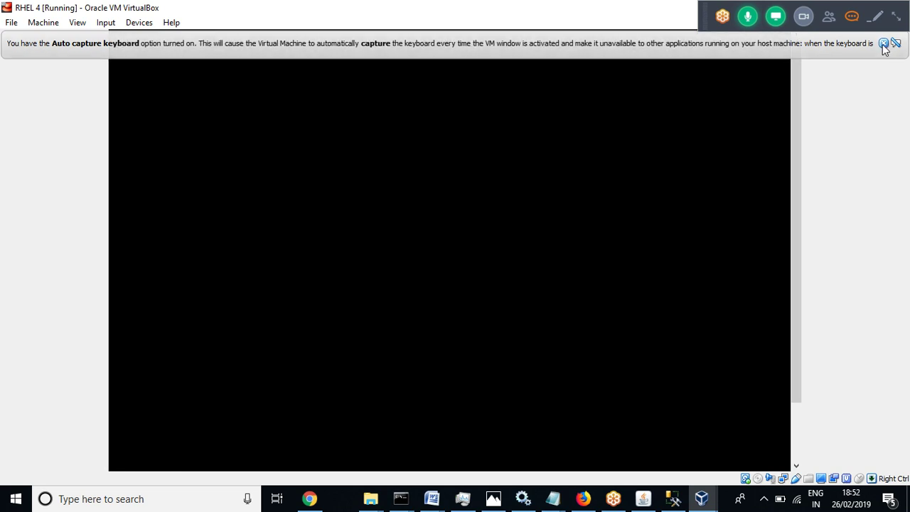
pyautogui.click(883, 43)
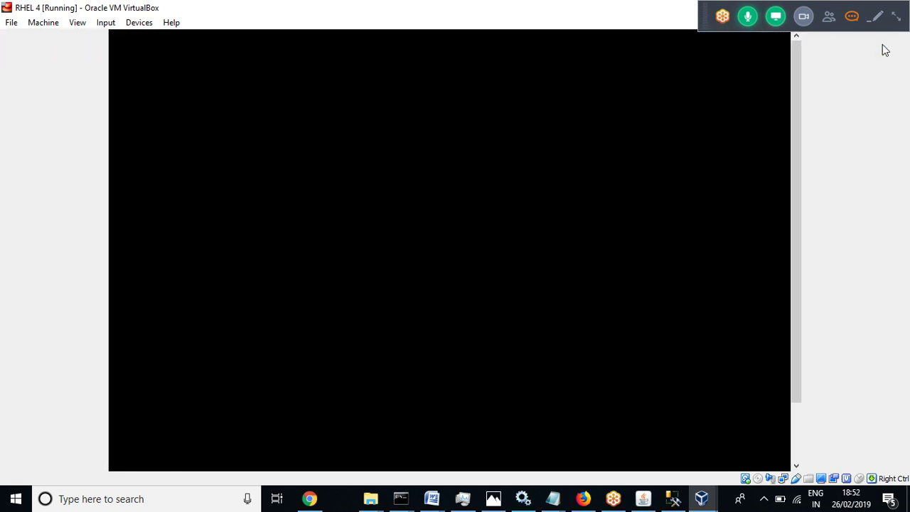